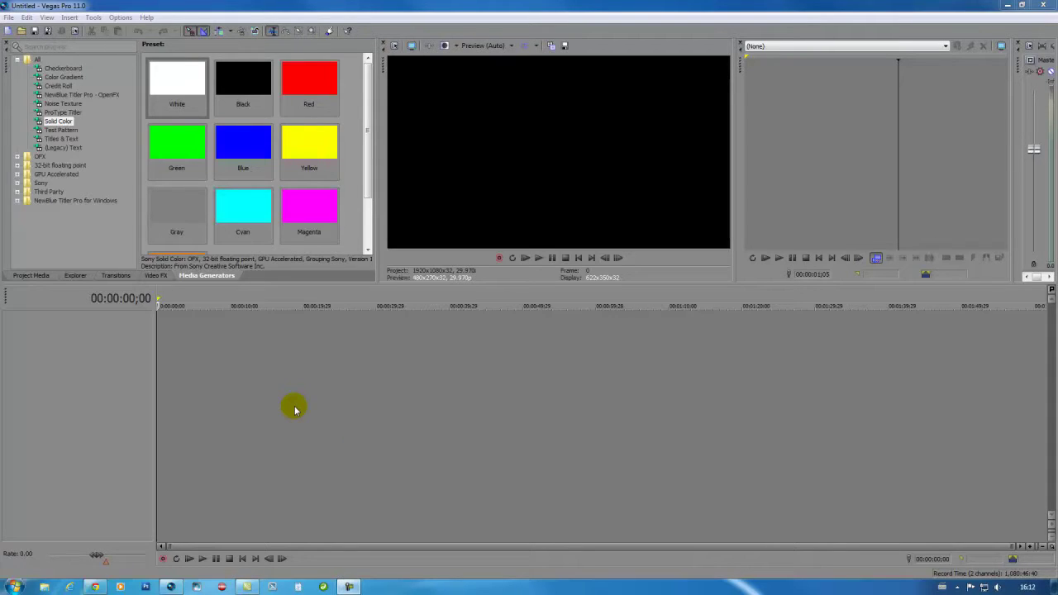
- Add five new video tracks to the timeline with Ctrl+Shift+Q
click(296, 408)
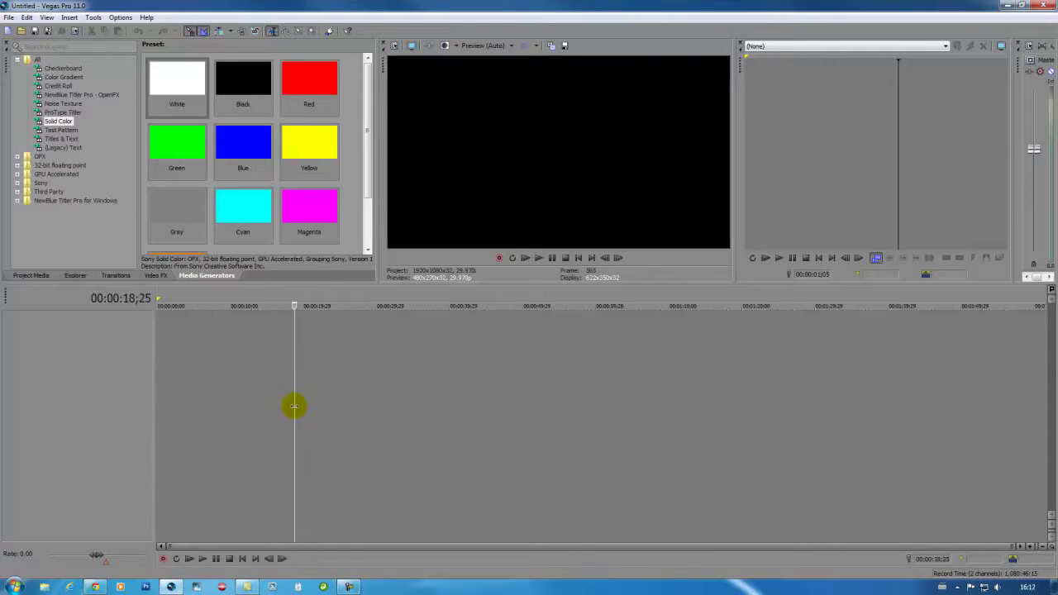
key(ctrl+shift+q)
key(ctrl+shift+q)
key(ctrl+shift+q)
key(ctrl+shift+q)
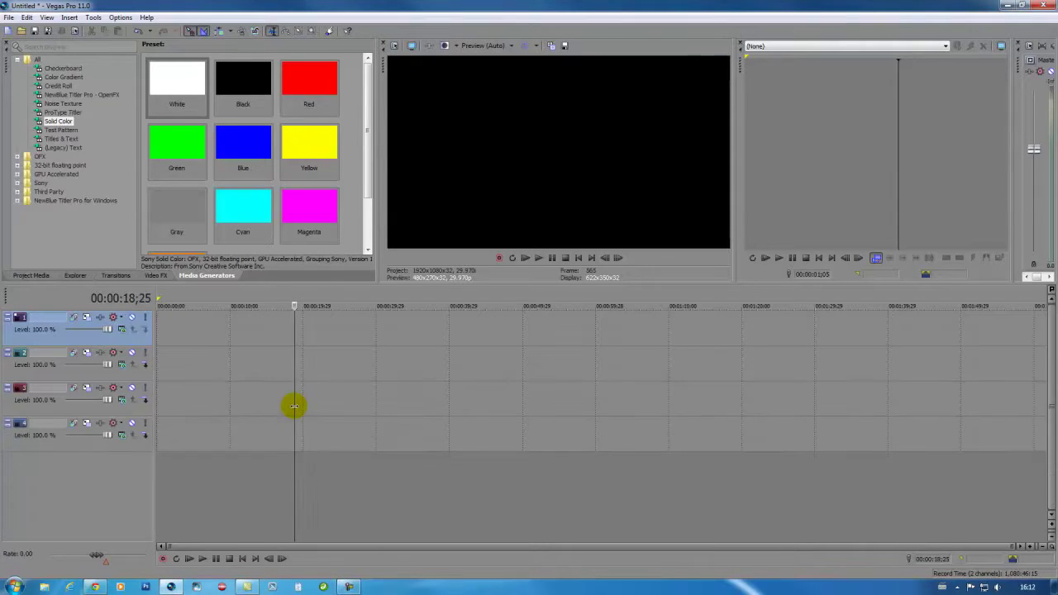
key(ctrl+shift+q)
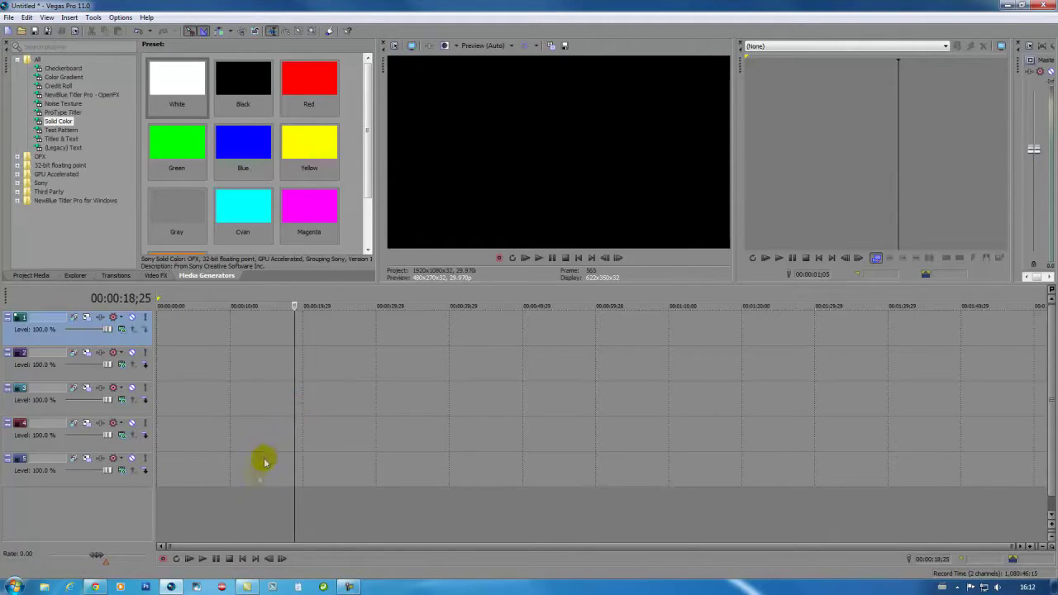
- Place red, green, white, black and blue Solid Color clips at the start of tracks 1–5
click(191, 504)
click(304, 106)
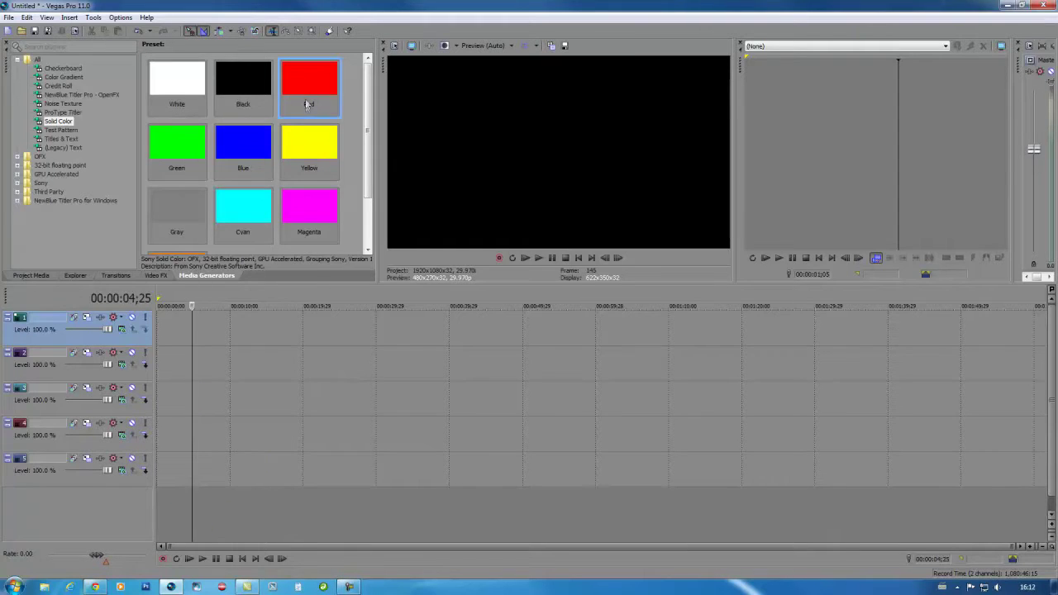
drag(257, 233, 162, 329)
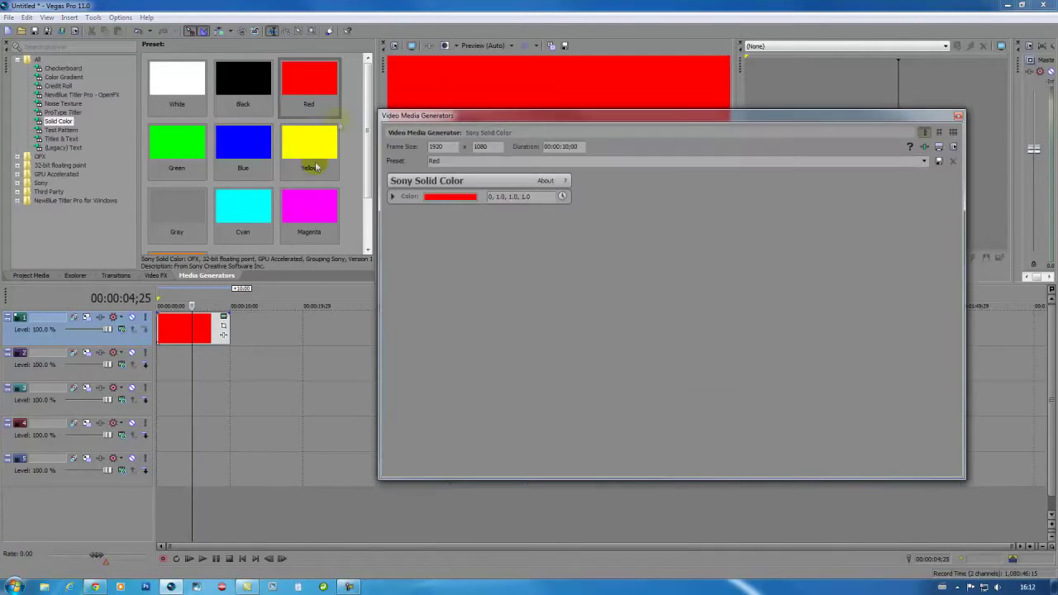
drag(190, 135, 158, 367)
drag(183, 79, 162, 405)
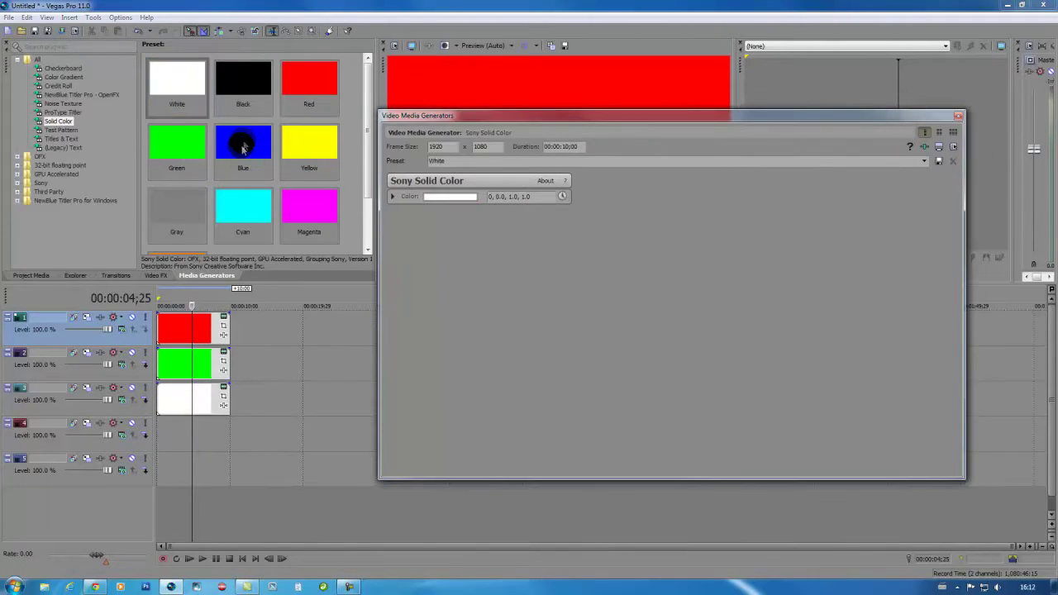
drag(248, 90, 159, 437)
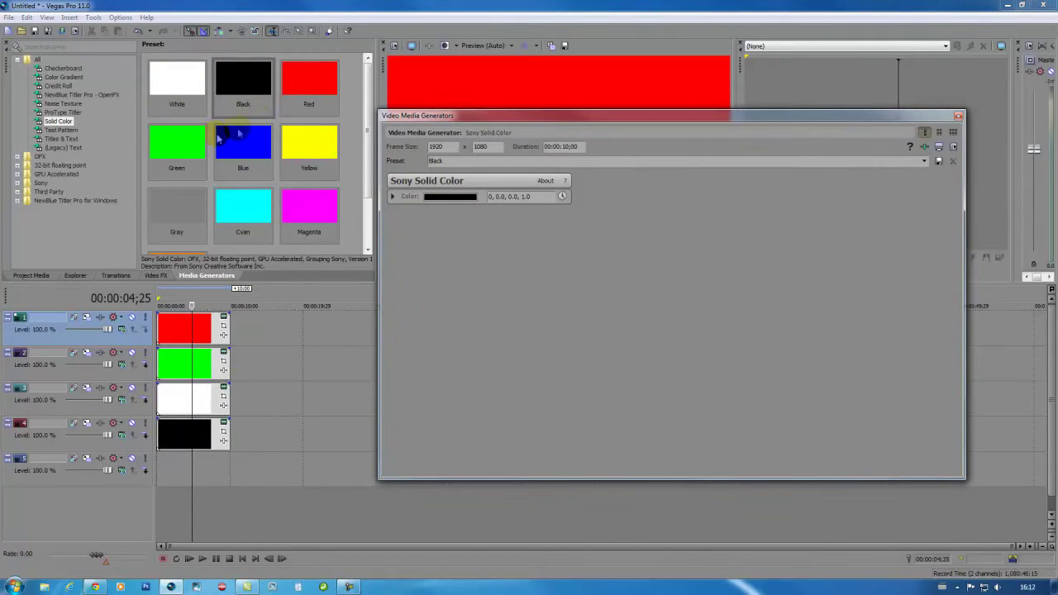
drag(236, 141, 158, 472)
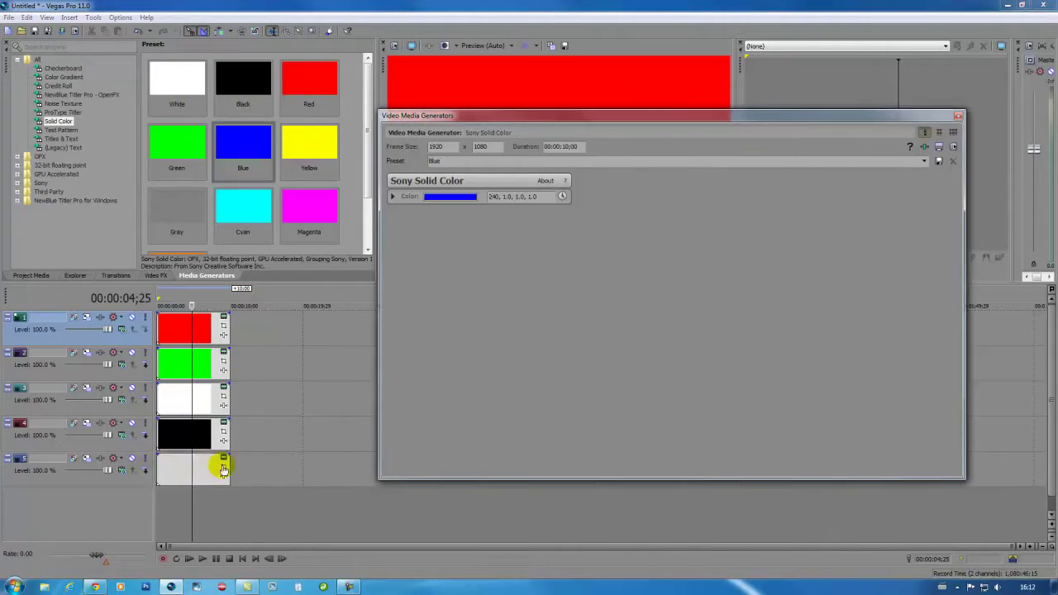
- Close the generator dialog and switch tracks 1, 2, 3 and 4 to 3D Source Alpha compositing
click(958, 117)
click(122, 327)
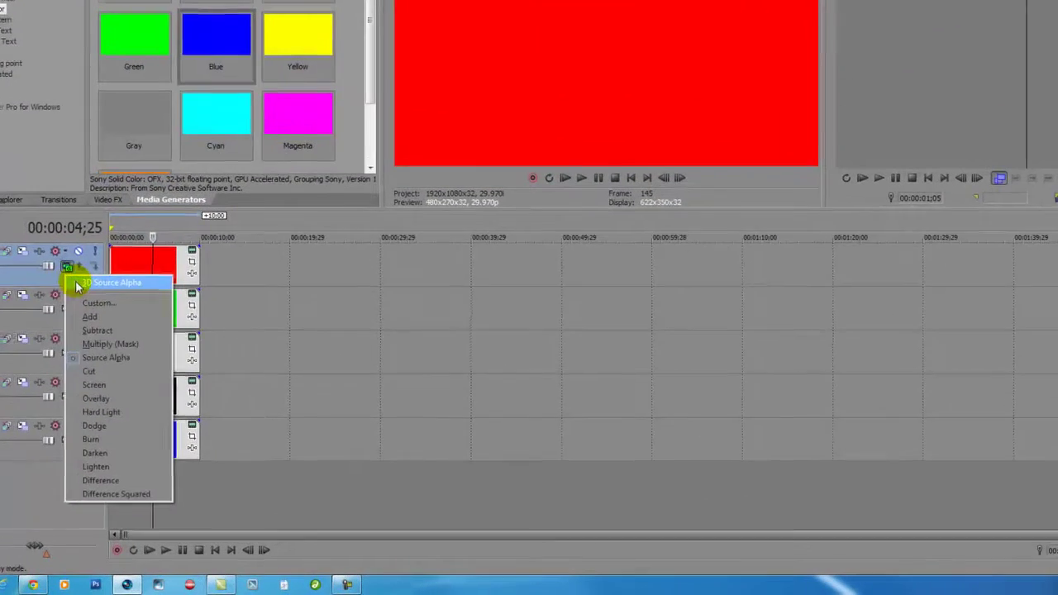
click(132, 342)
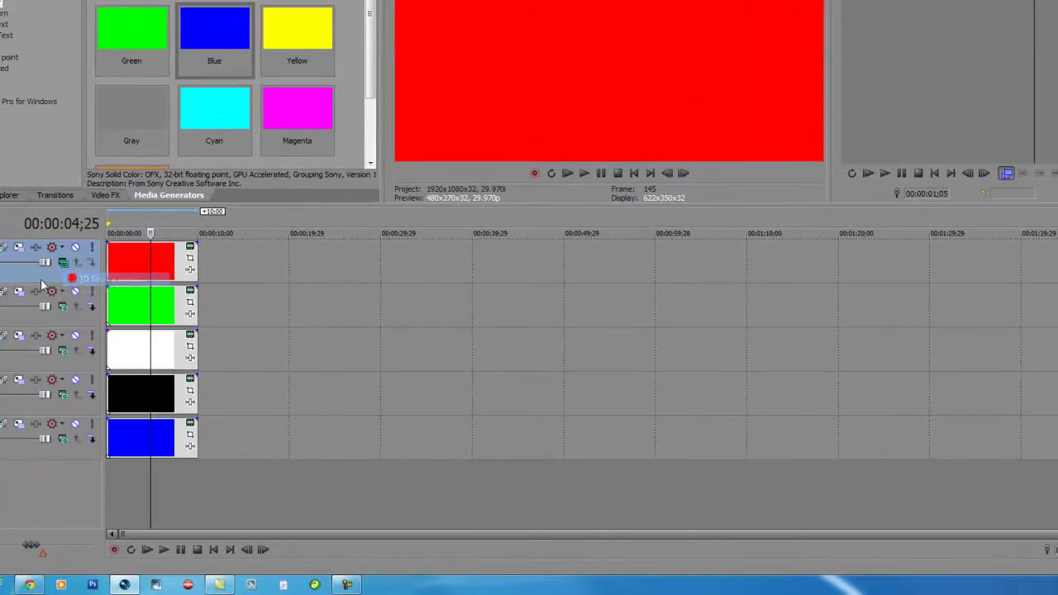
click(53, 292)
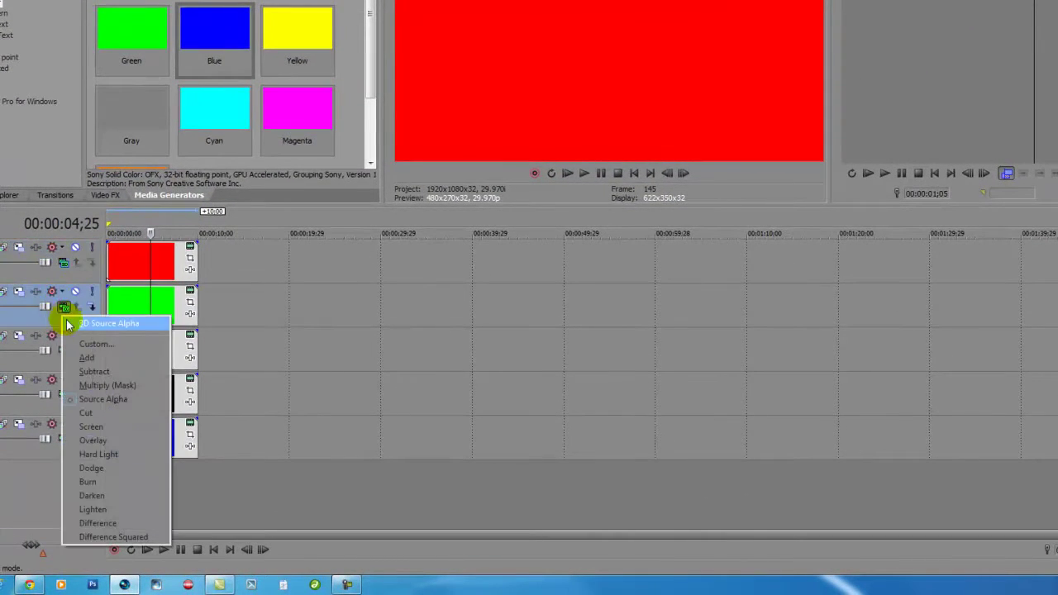
click(64, 351)
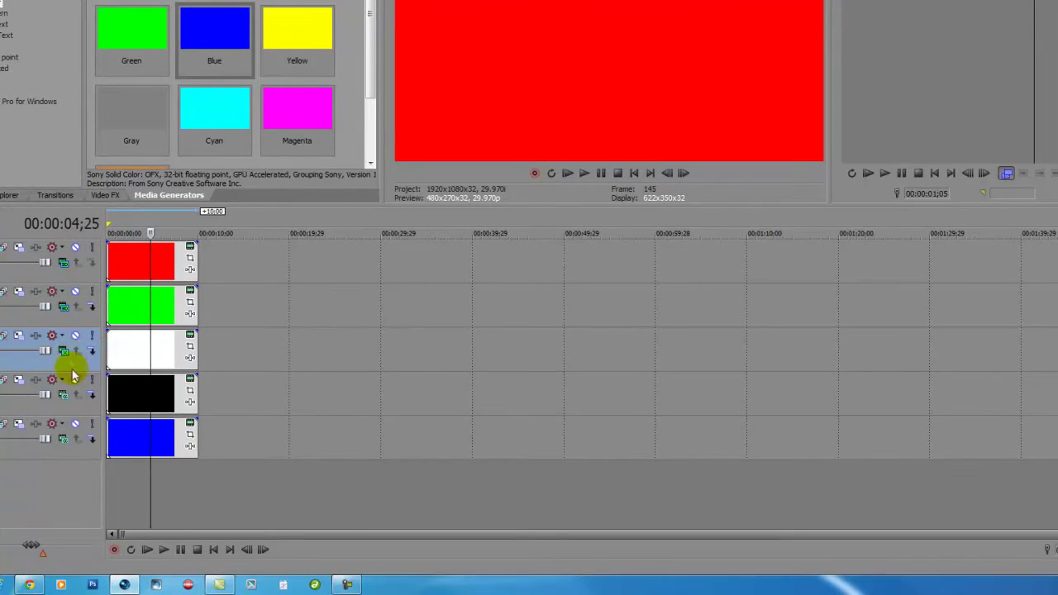
click(65, 351)
click(74, 137)
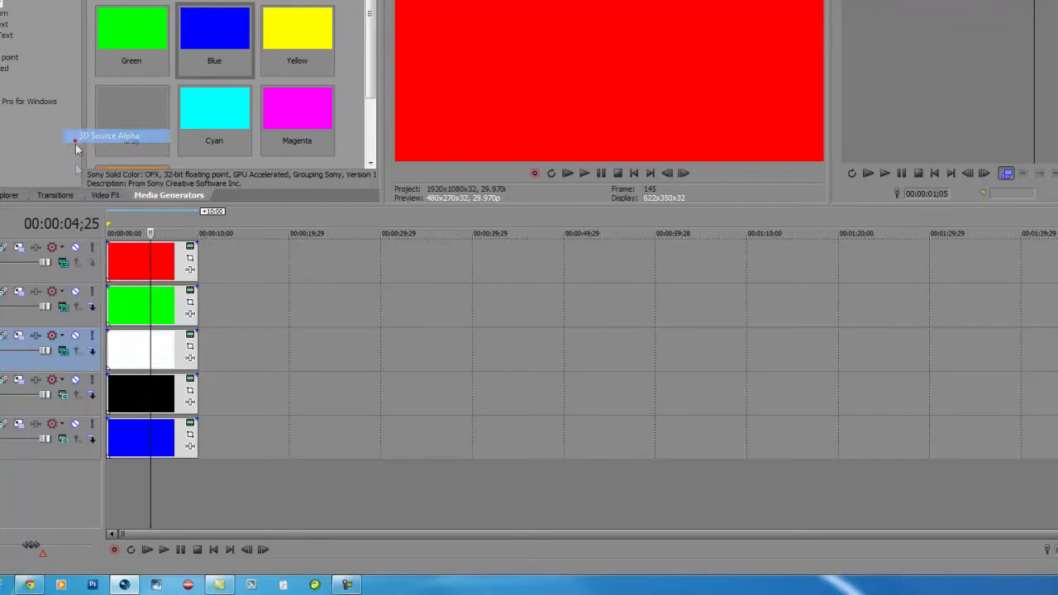
click(63, 396)
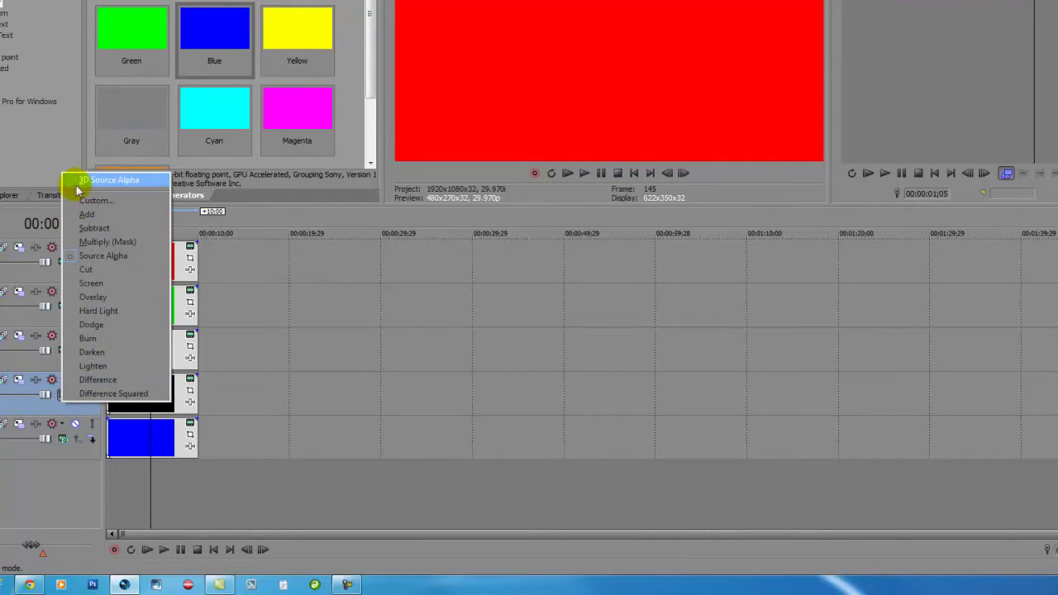
click(77, 178)
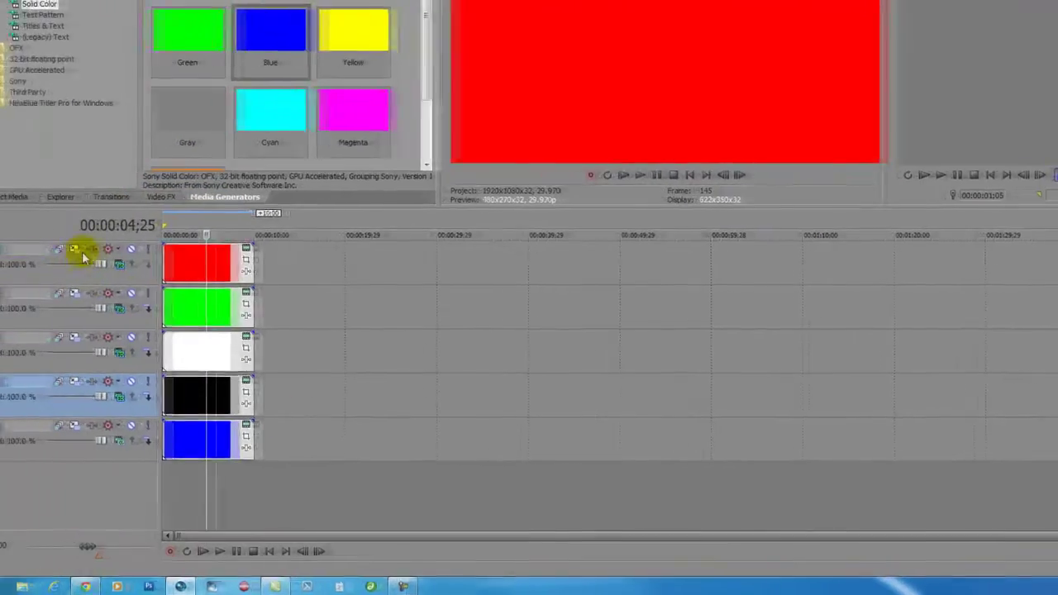
click(108, 251)
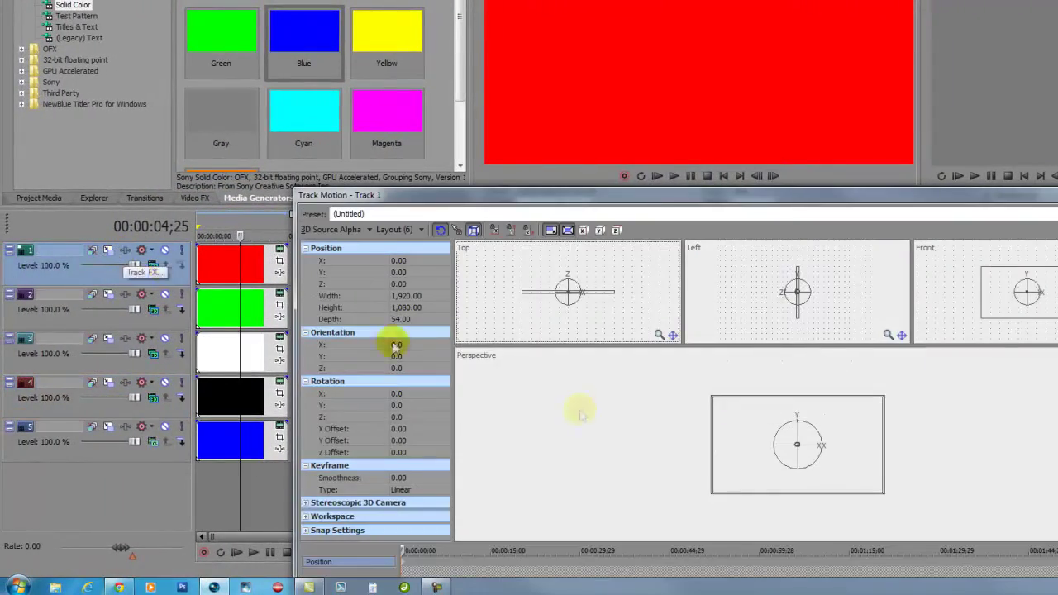
- Rotate the red plane 72° on Y, slide it left, shrink it, and close Track Motion
click(435, 361)
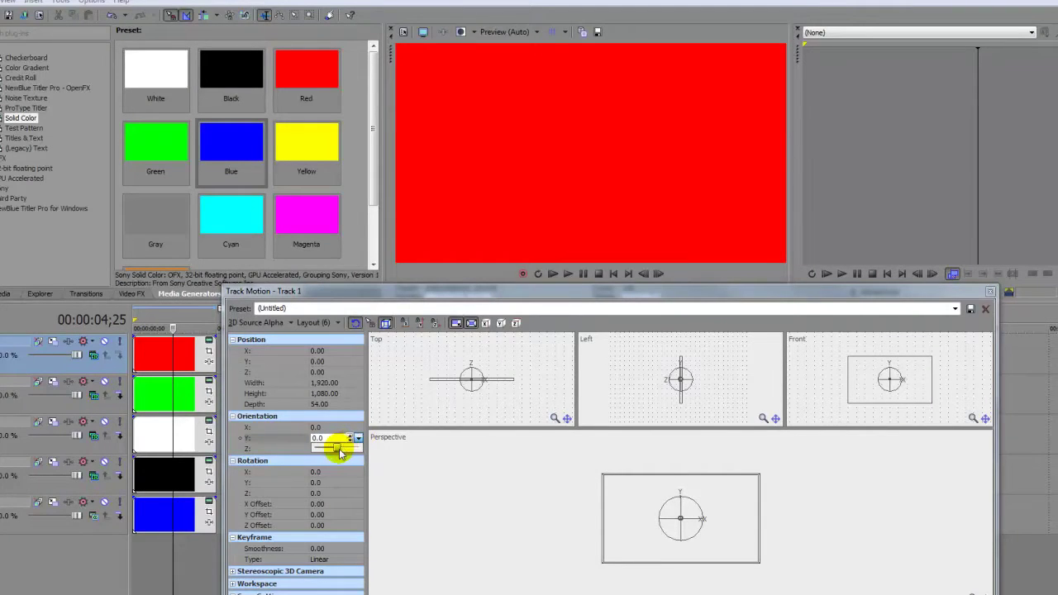
drag(339, 453, 346, 455)
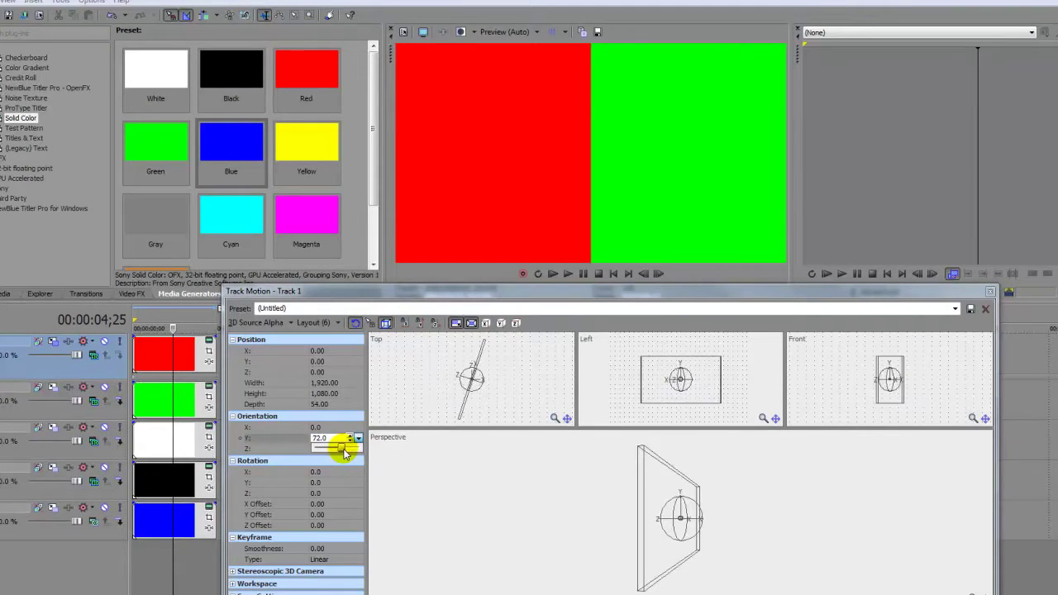
drag(678, 555, 618, 554)
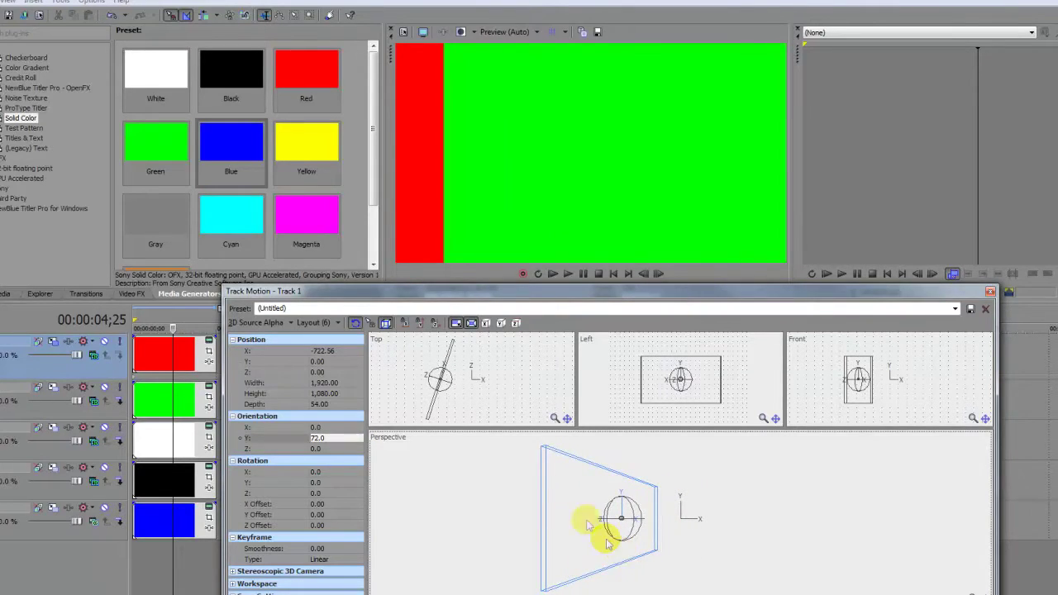
drag(548, 451, 562, 469)
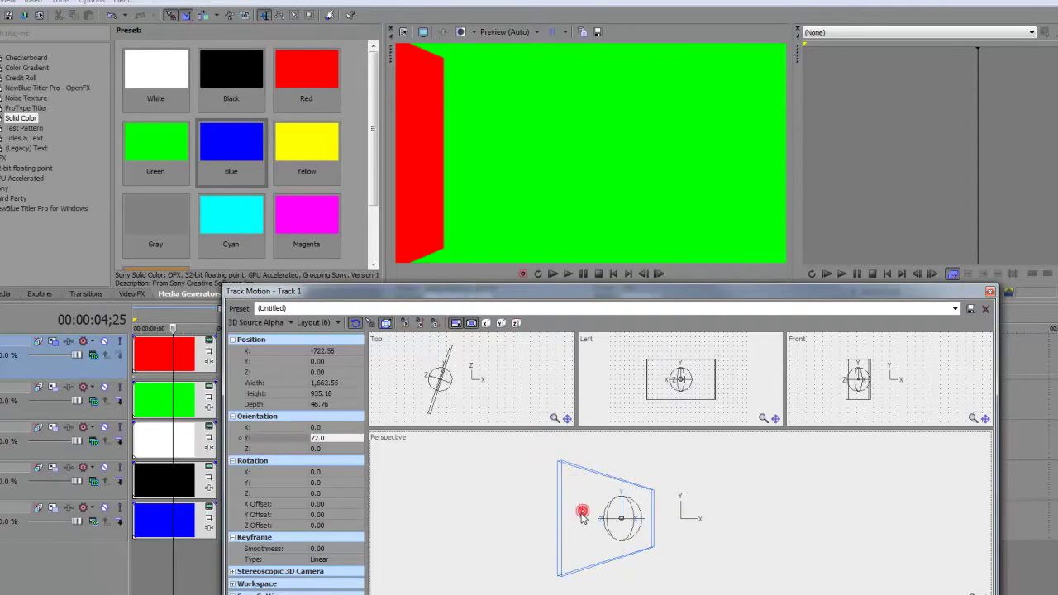
drag(582, 514, 584, 518)
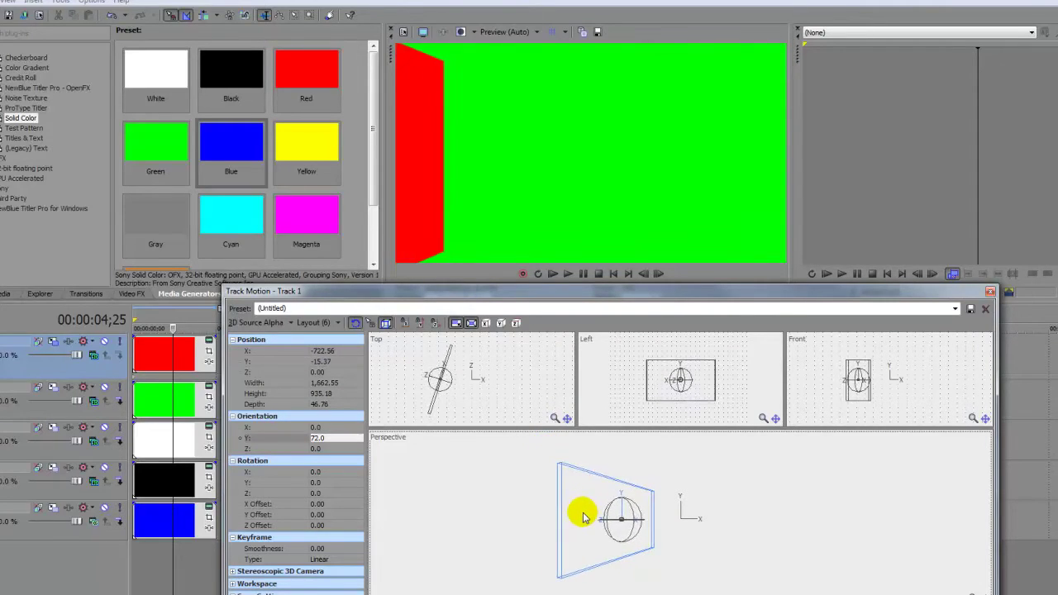
click(563, 469)
drag(563, 468, 578, 494)
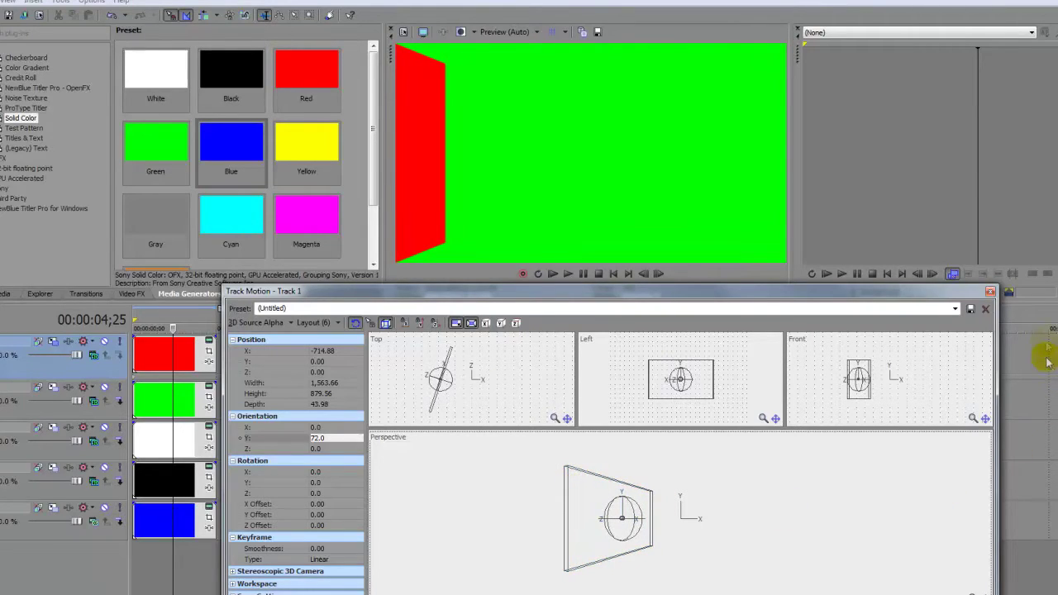
click(990, 292)
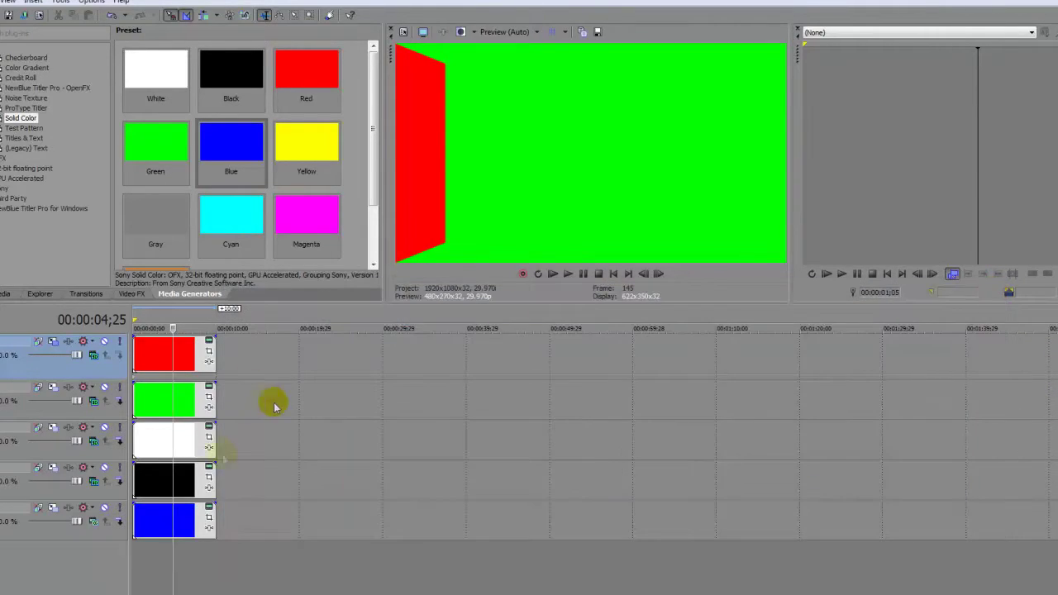
- Mute the green track, then roughly tilt, raise and shrink the white plane on track 3
click(161, 439)
click(53, 425)
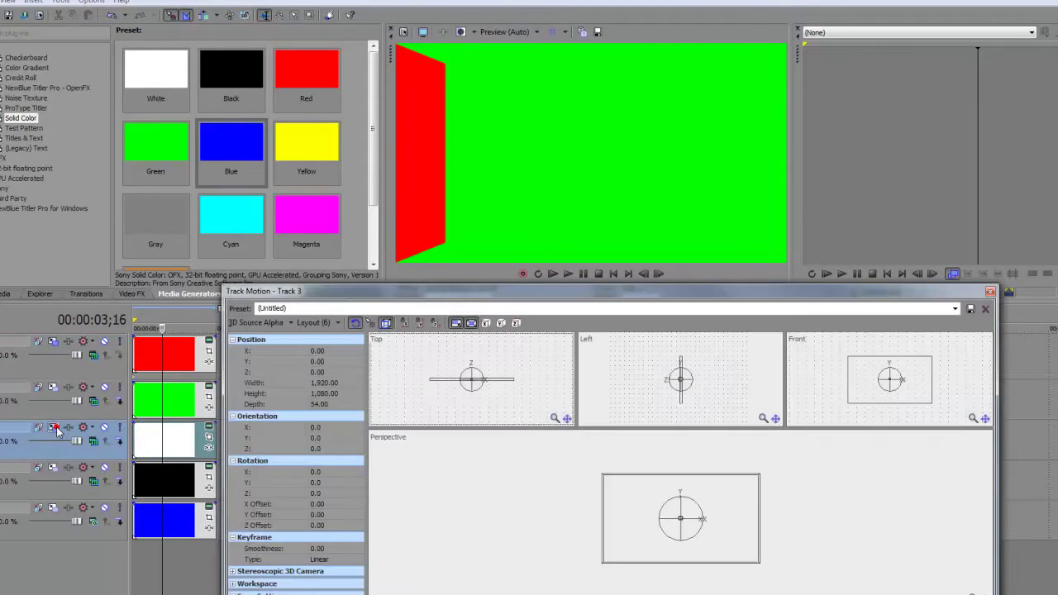
click(349, 427)
click(429, 475)
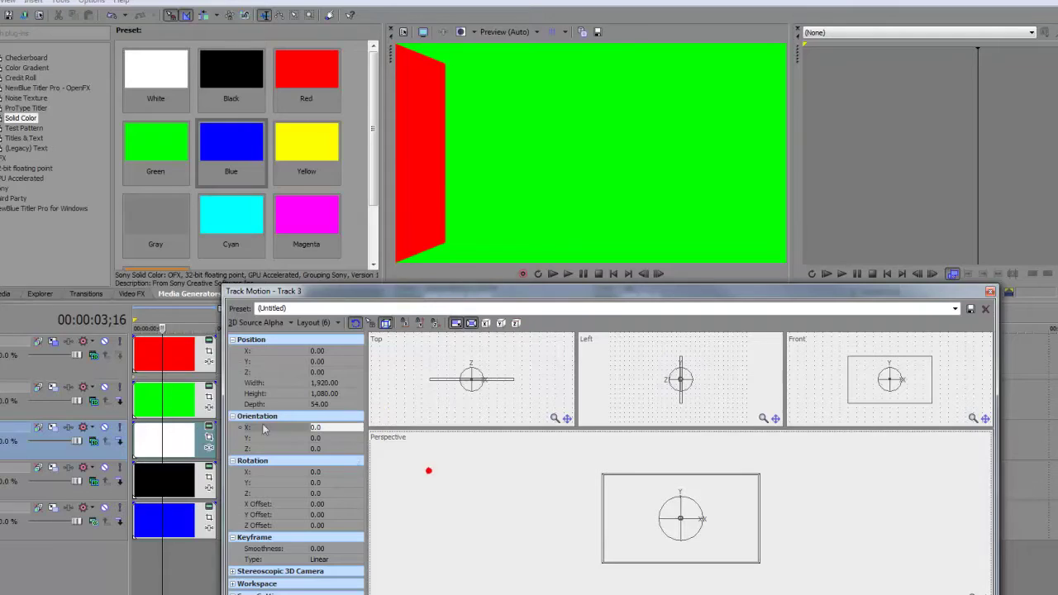
click(104, 387)
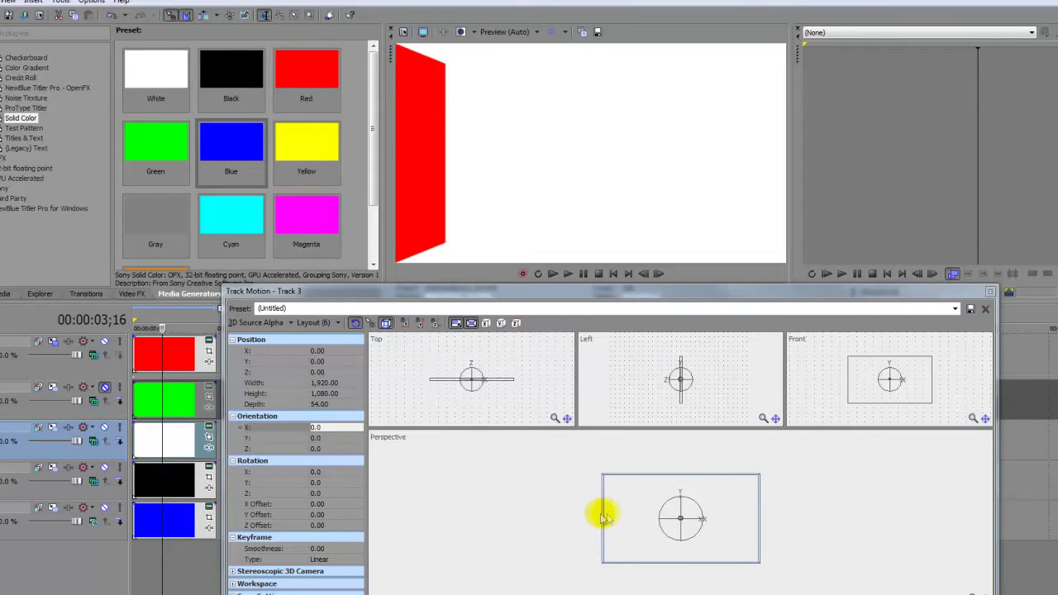
click(357, 429)
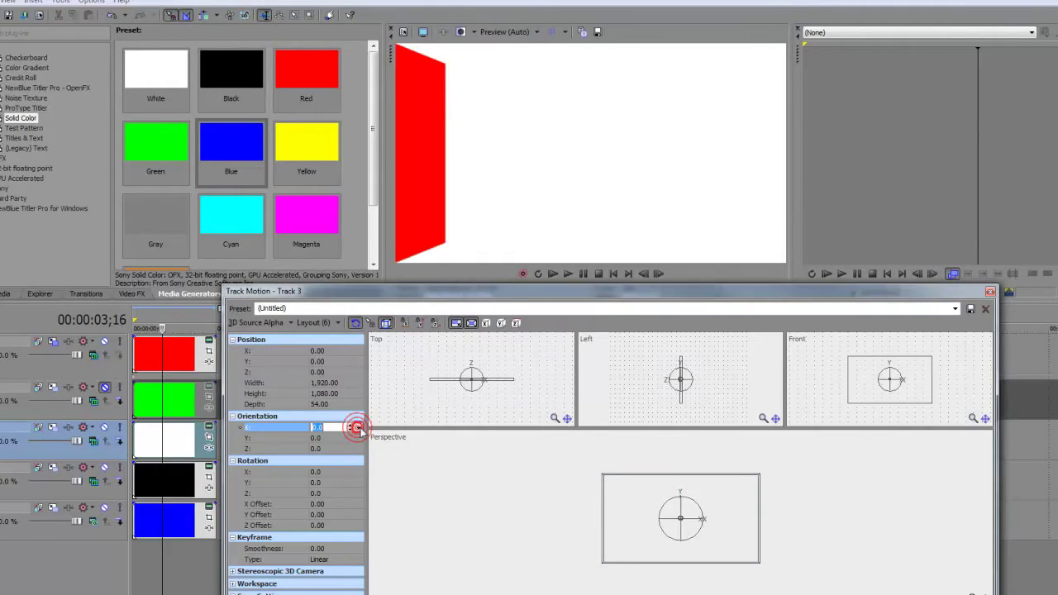
drag(335, 436, 341, 438)
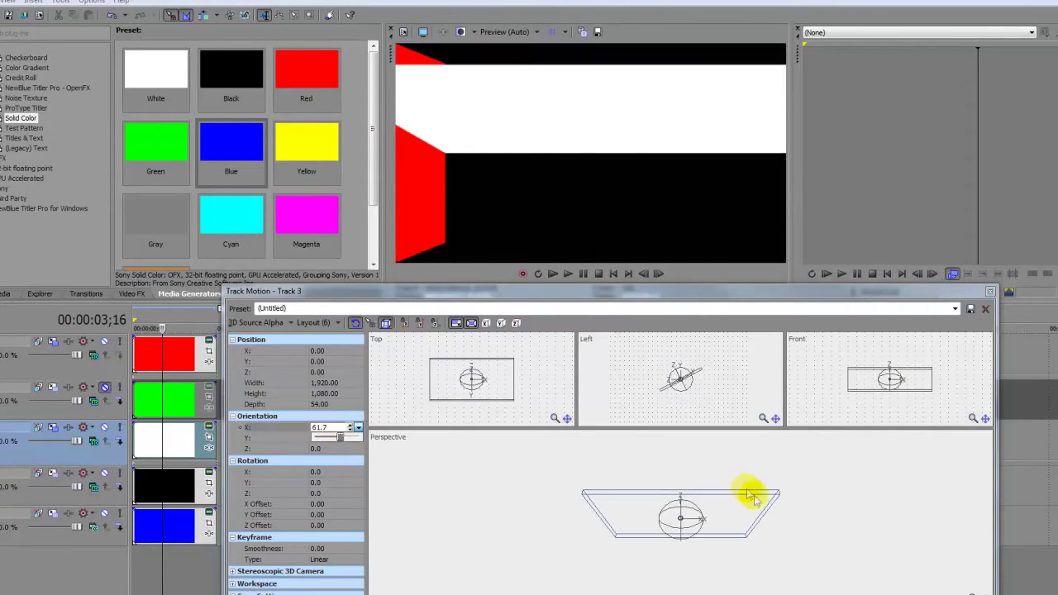
drag(634, 513, 642, 489)
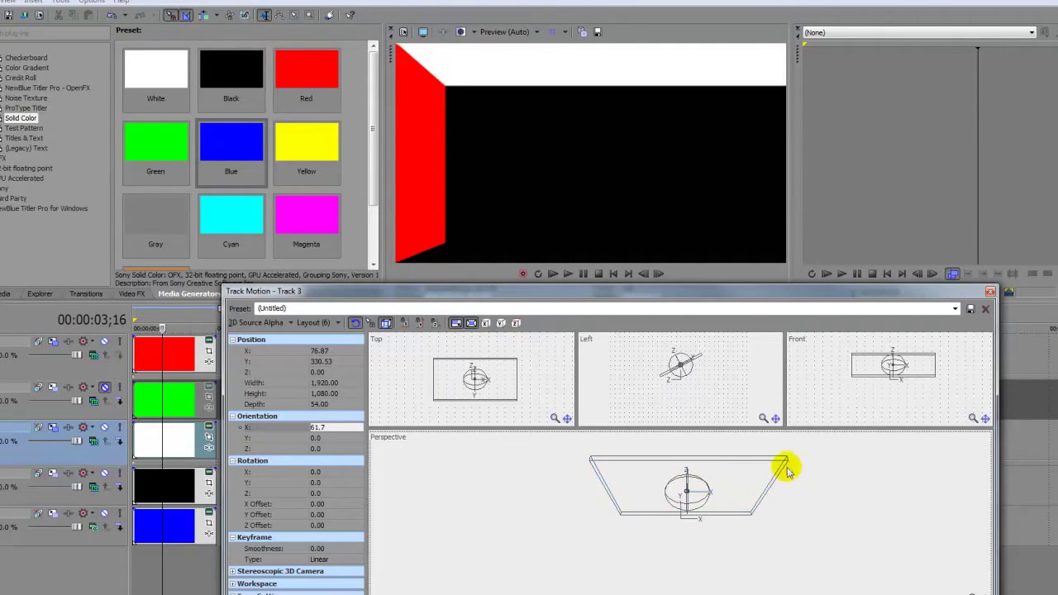
drag(787, 461, 768, 469)
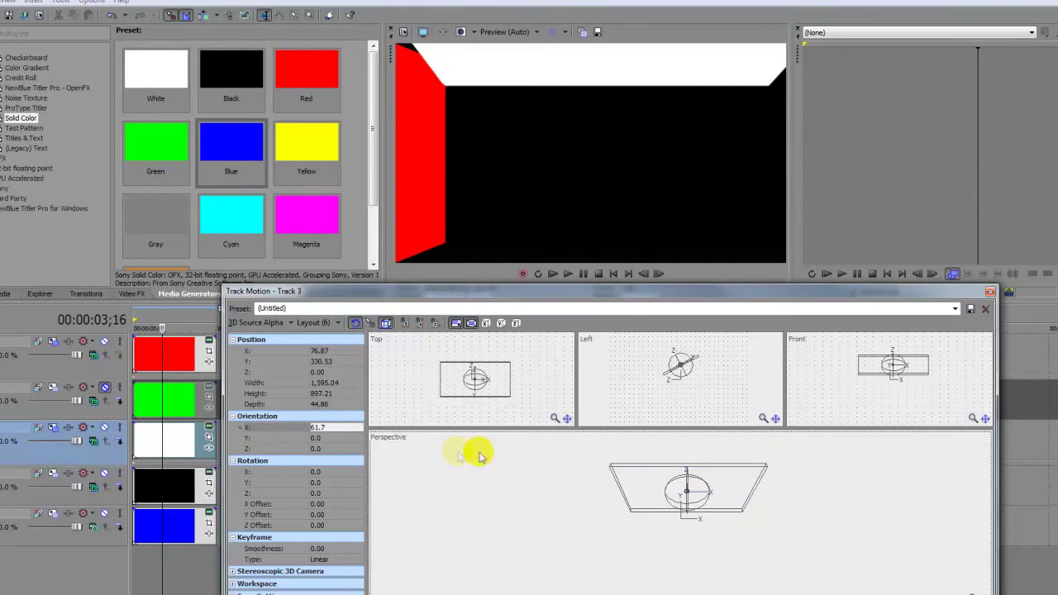
- Refine the white ceiling's X tilt to 82.7, fit its position and size, and close
click(350, 426)
drag(353, 427, 352, 427)
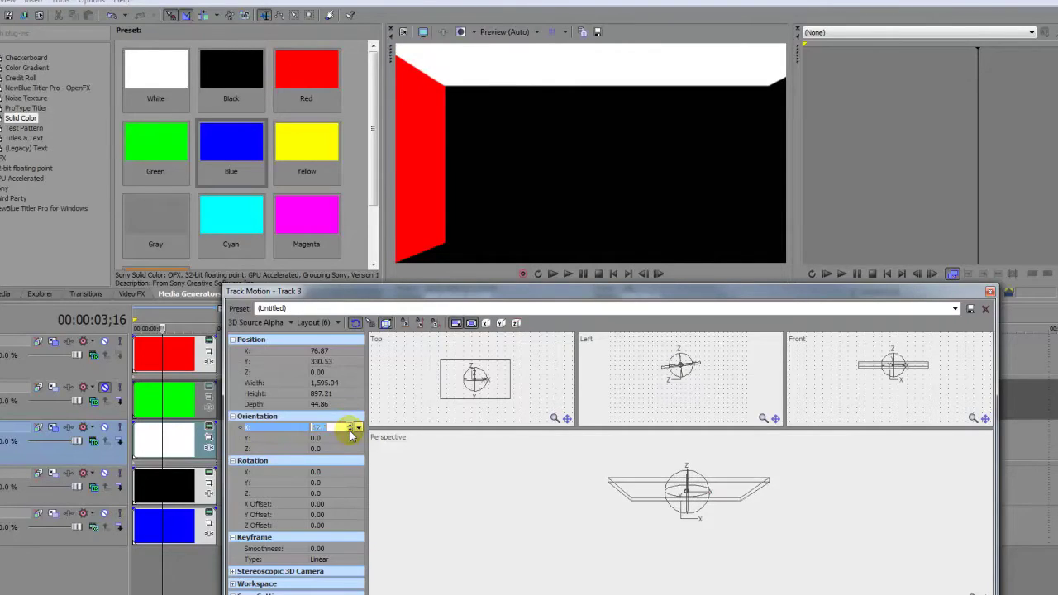
click(350, 429)
mouse_move(643, 496)
mouse_down()
mouse_move(642, 484)
mouse_move(639, 493)
mouse_up()
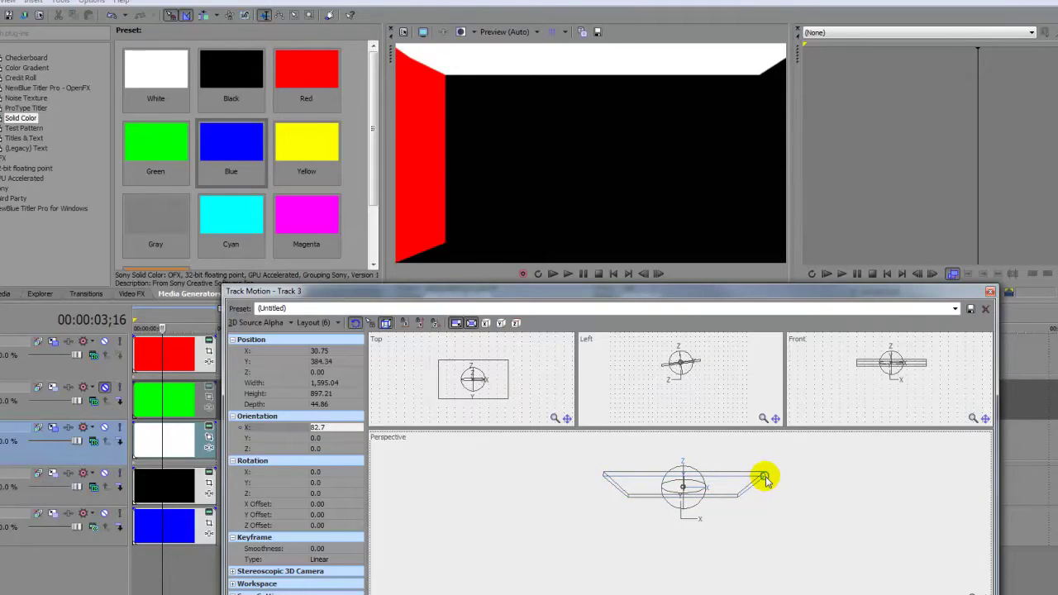
drag(764, 482, 758, 480)
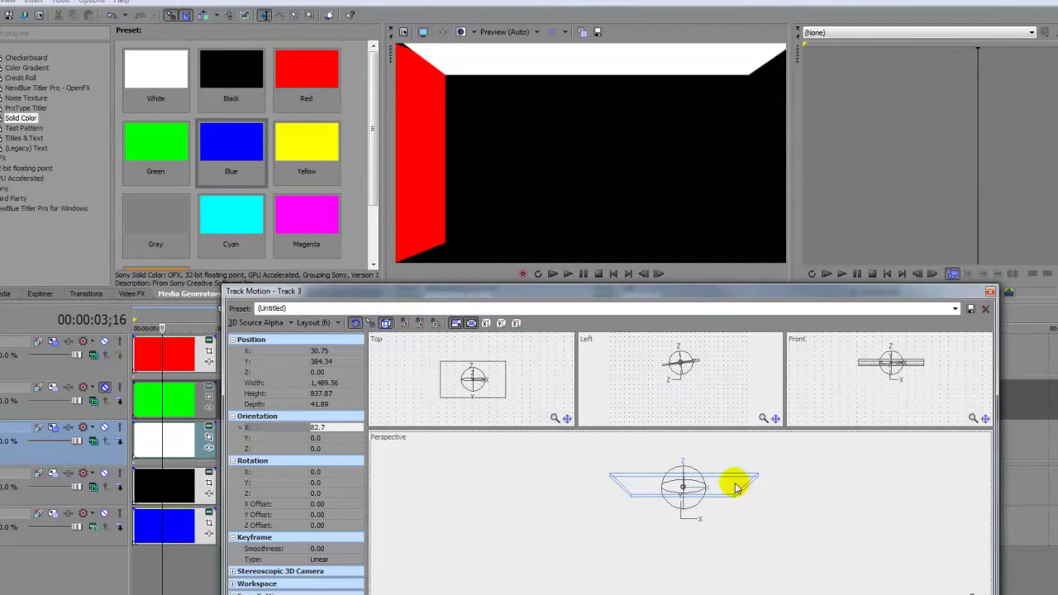
drag(736, 488, 732, 488)
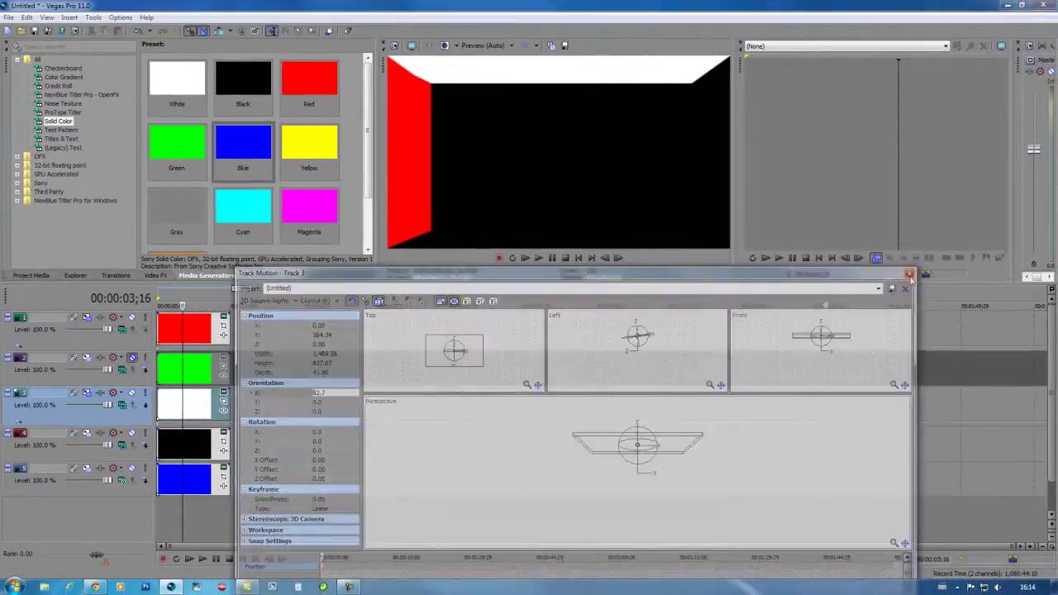
click(989, 291)
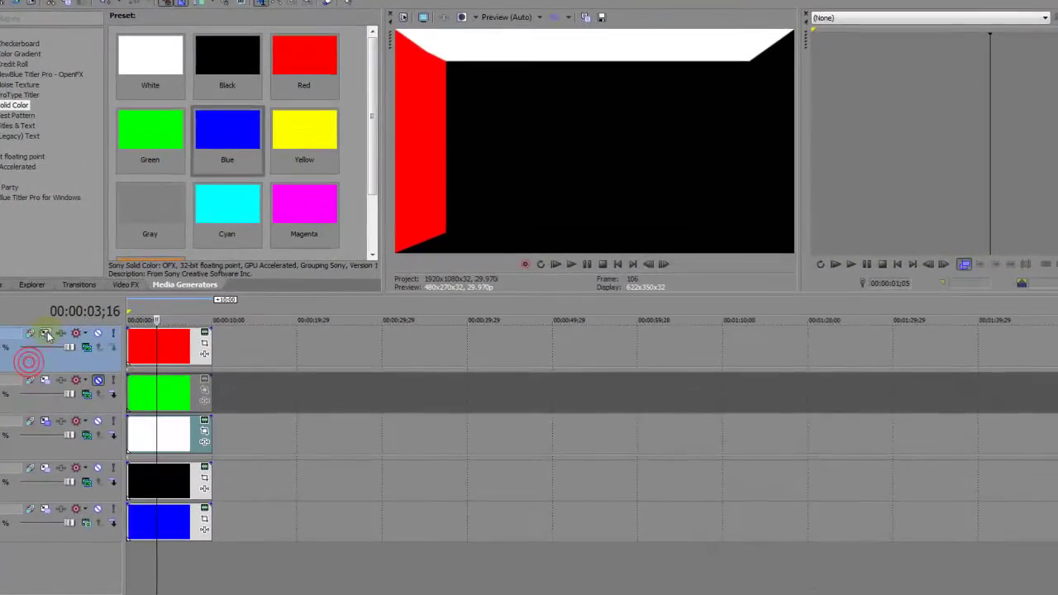
- Reposition and slightly shrink the red wall plane in track 1's Track Motion
click(87, 318)
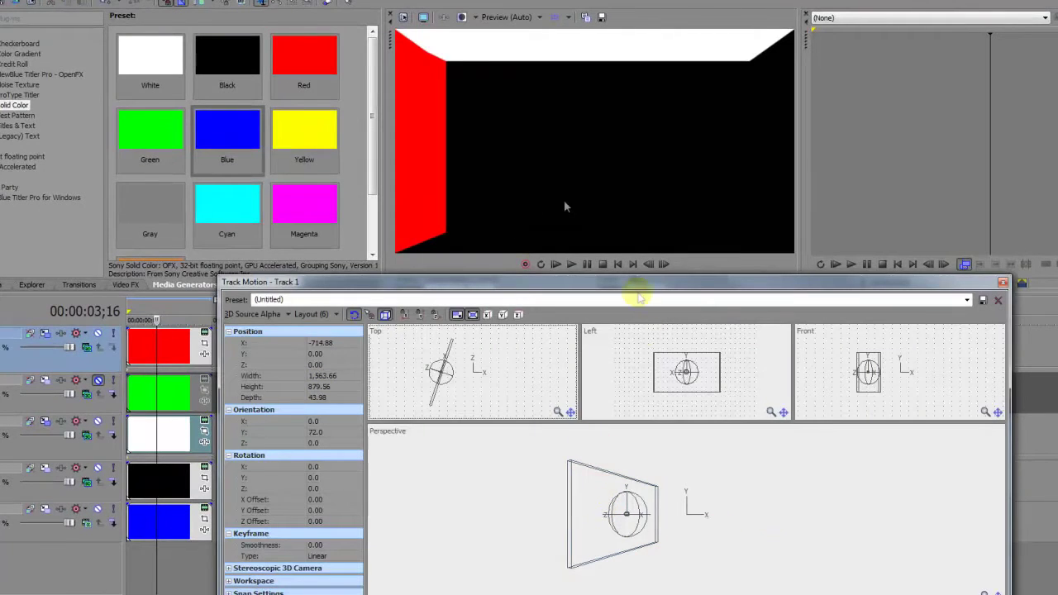
click(352, 432)
scroll(349, 433, up, 6)
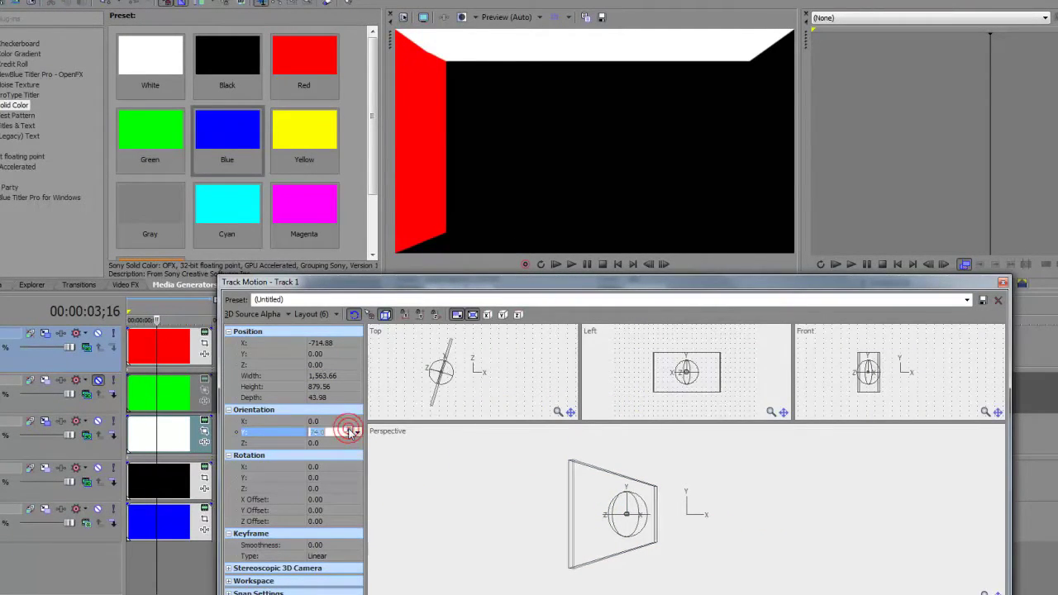
scroll(349, 432, up, 6)
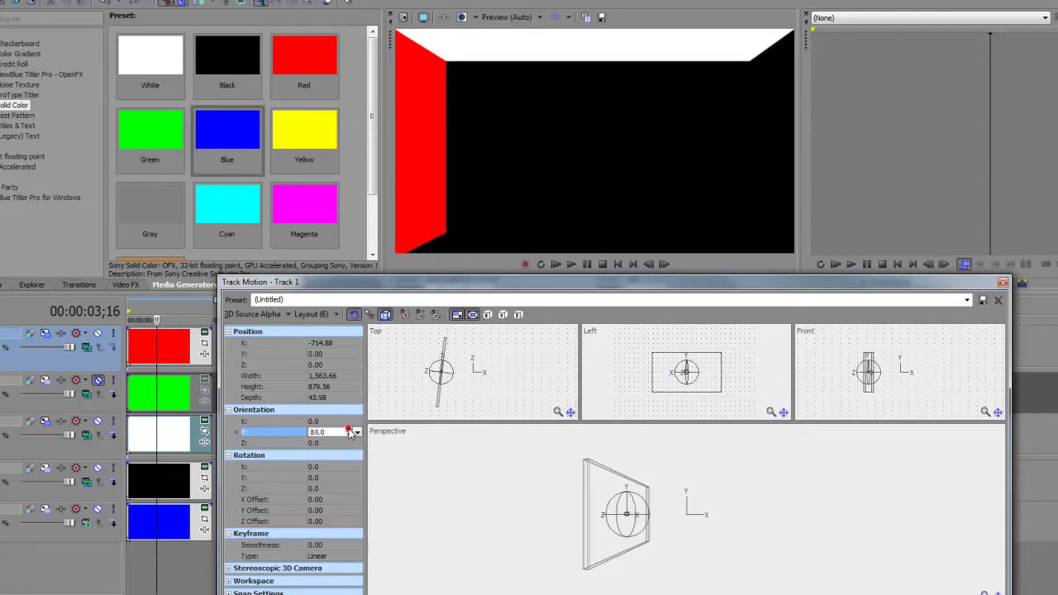
scroll(349, 432, up, 2)
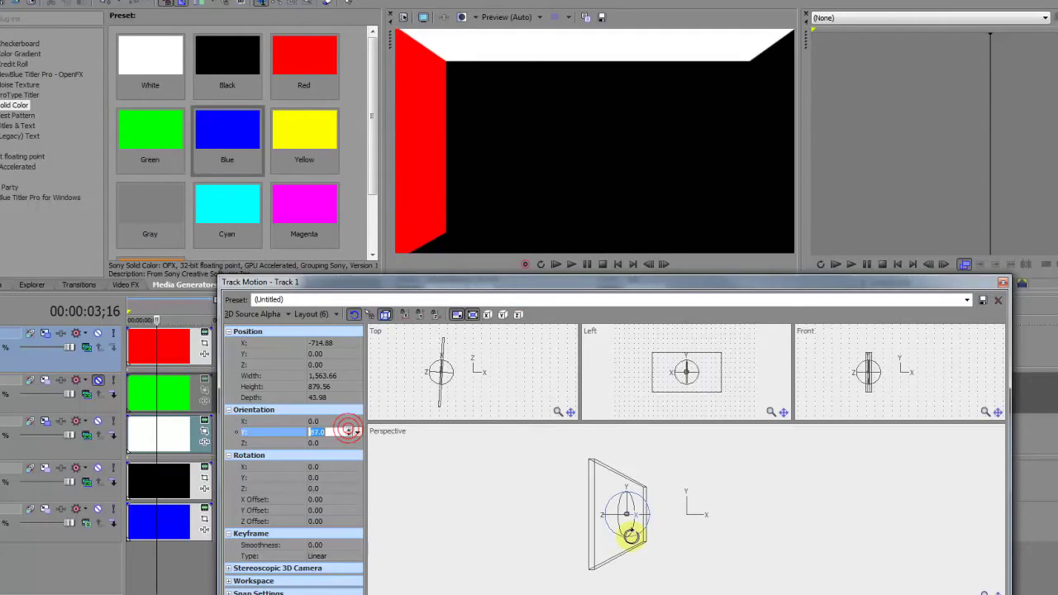
drag(608, 542, 606, 548)
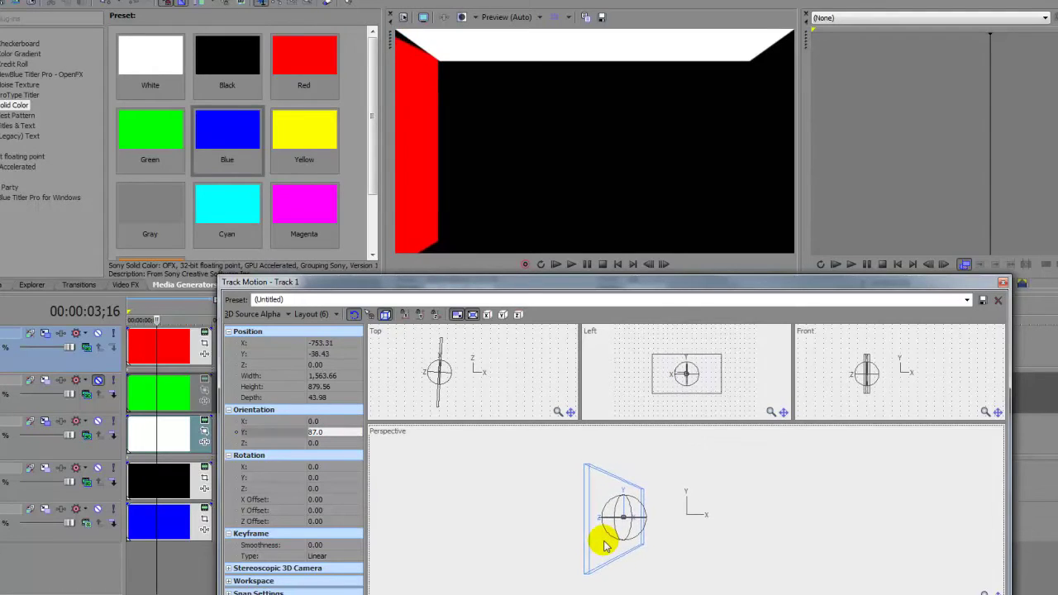
drag(604, 546, 606, 546)
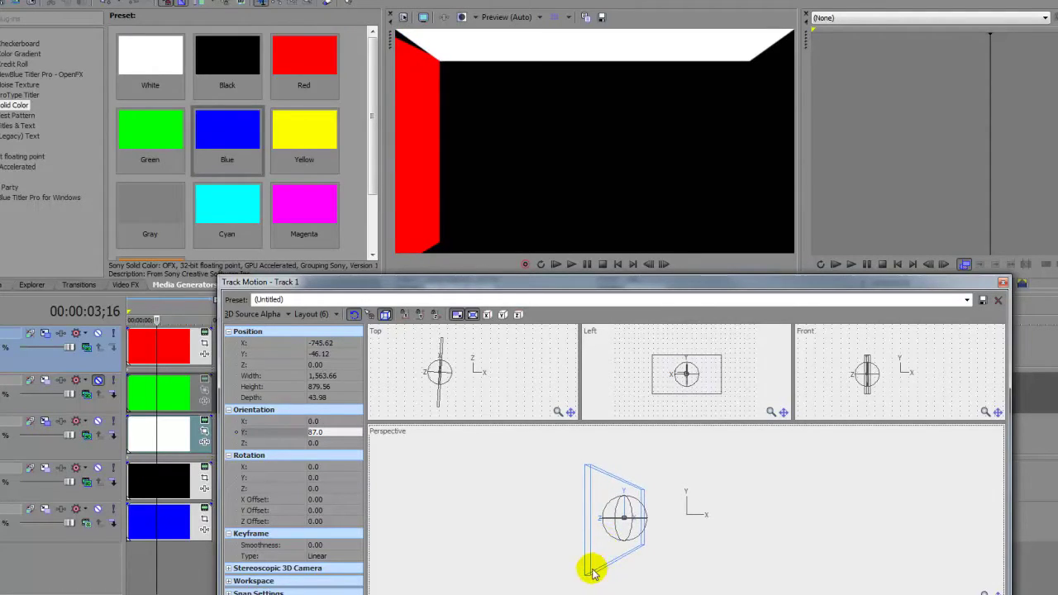
drag(590, 572, 605, 543)
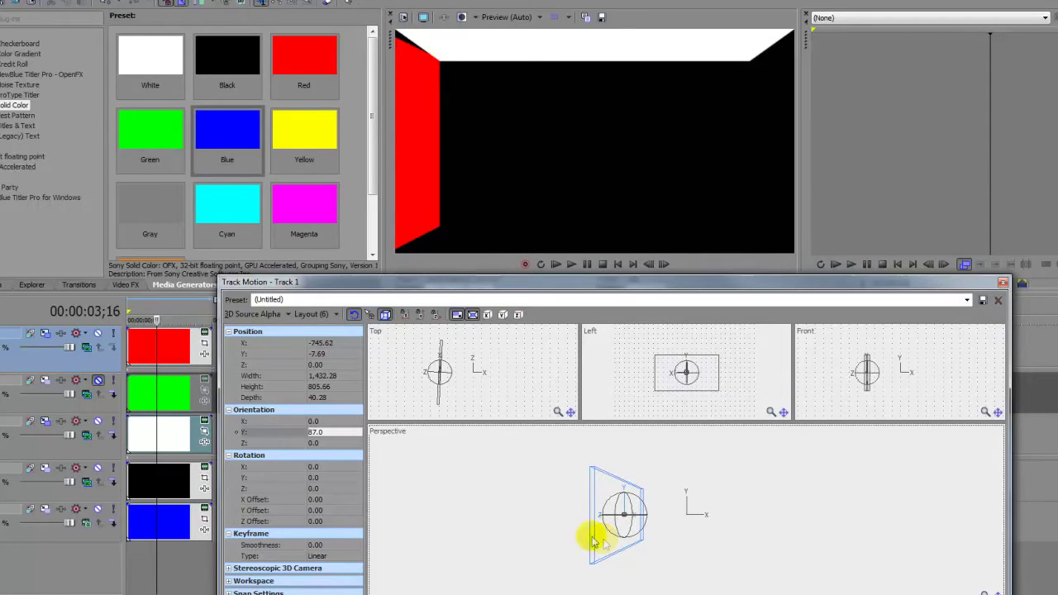
- Re-angle the red wall to about 79° on Y and close Track Motion
click(354, 433)
drag(354, 433, 352, 433)
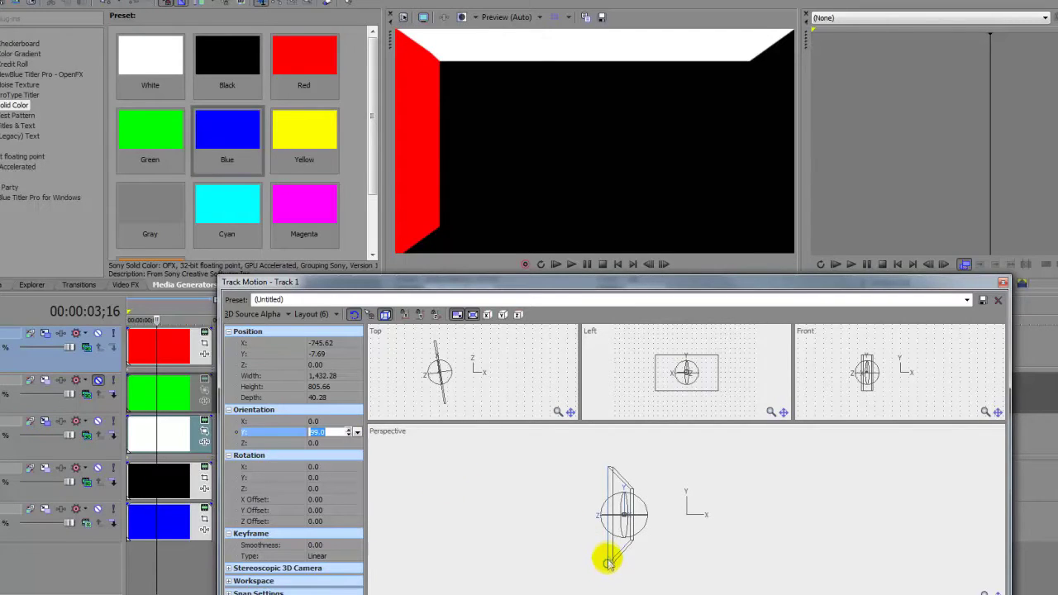
drag(609, 559, 614, 565)
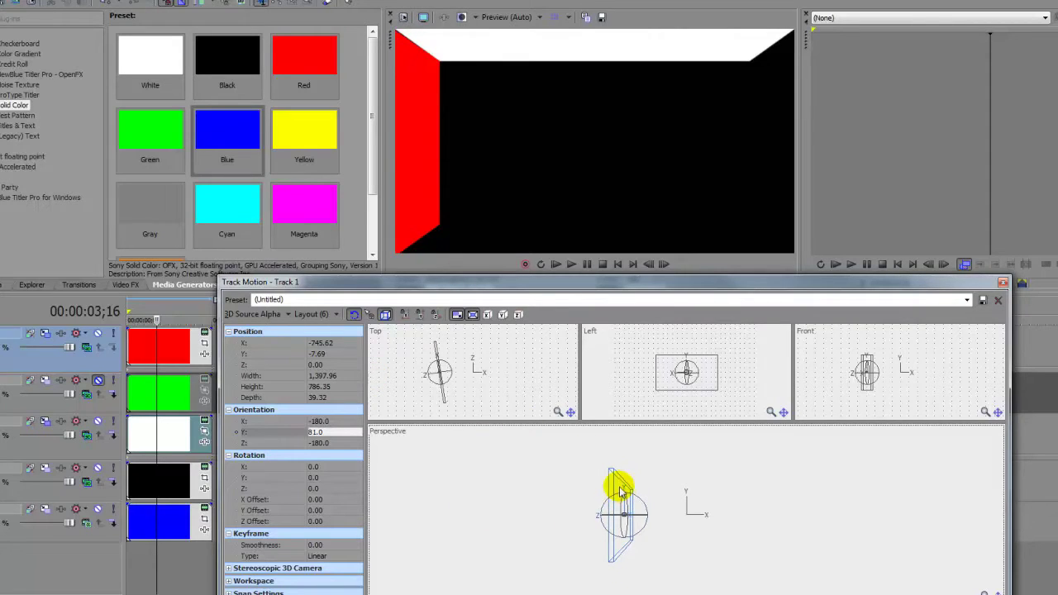
drag(618, 487, 619, 489)
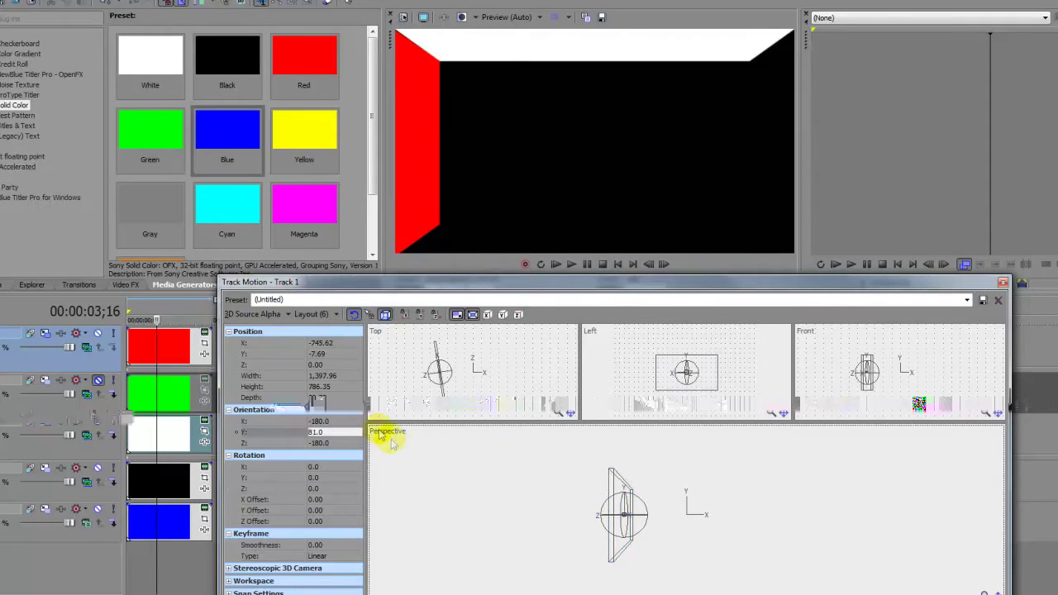
click(356, 432)
drag(352, 432, 348, 434)
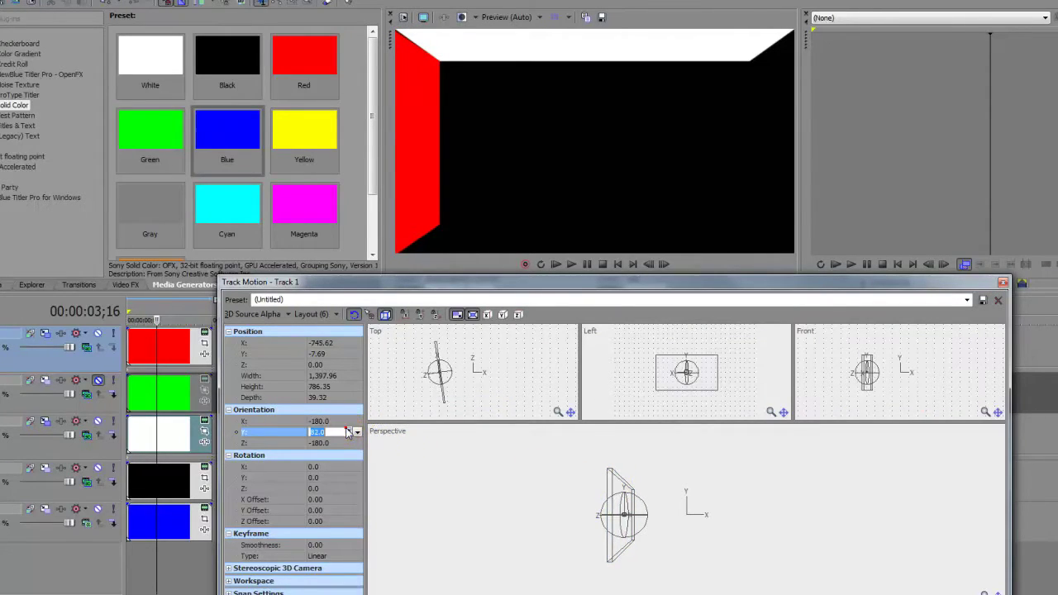
click(350, 432)
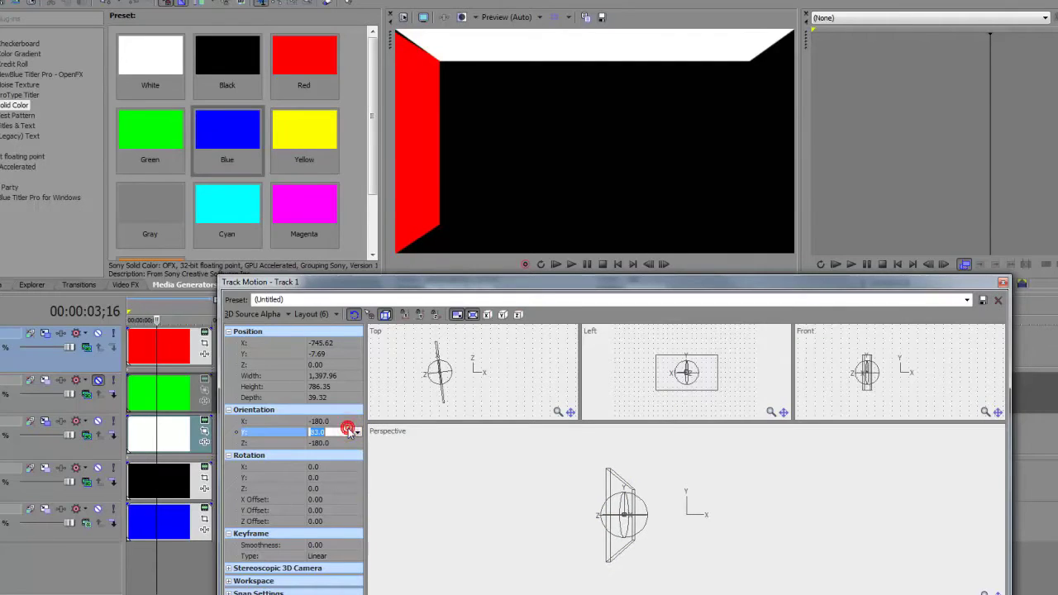
click(350, 435)
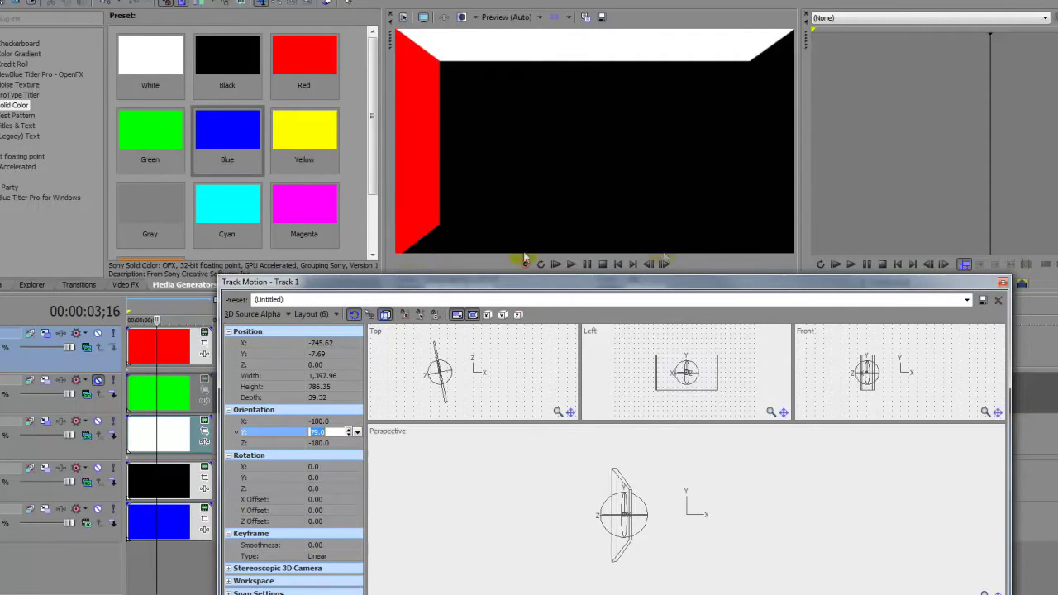
click(1003, 283)
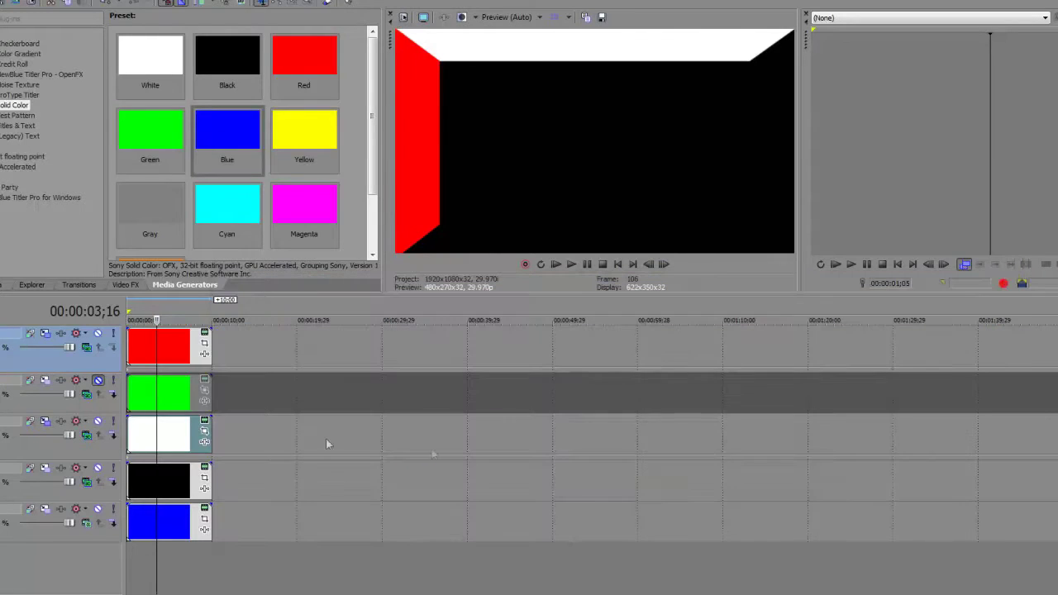
- Unmute the green track, rotate its plane on Y and move it toward the right side
click(154, 400)
click(98, 381)
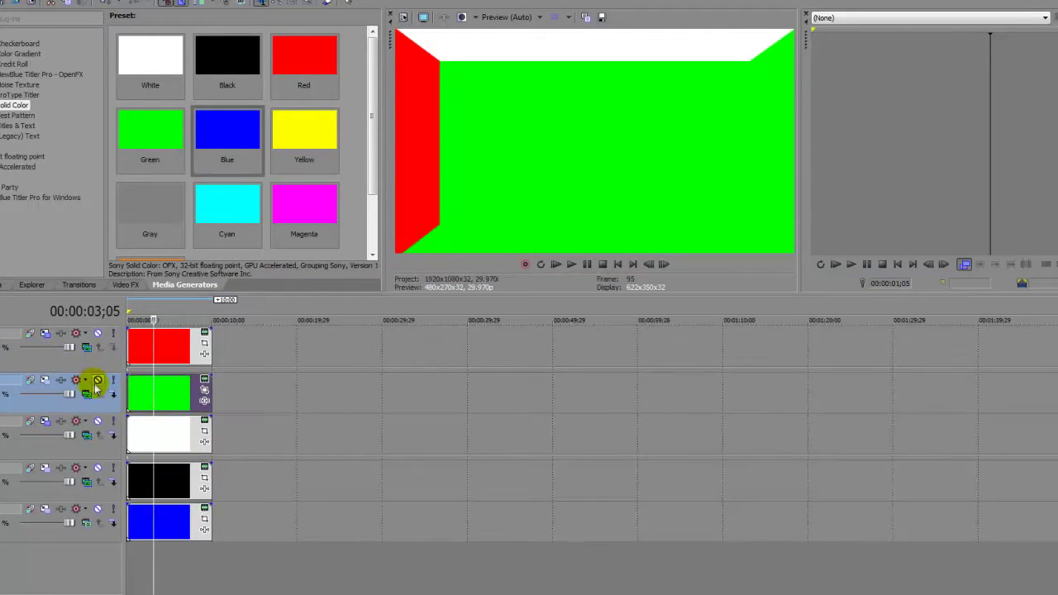
click(45, 380)
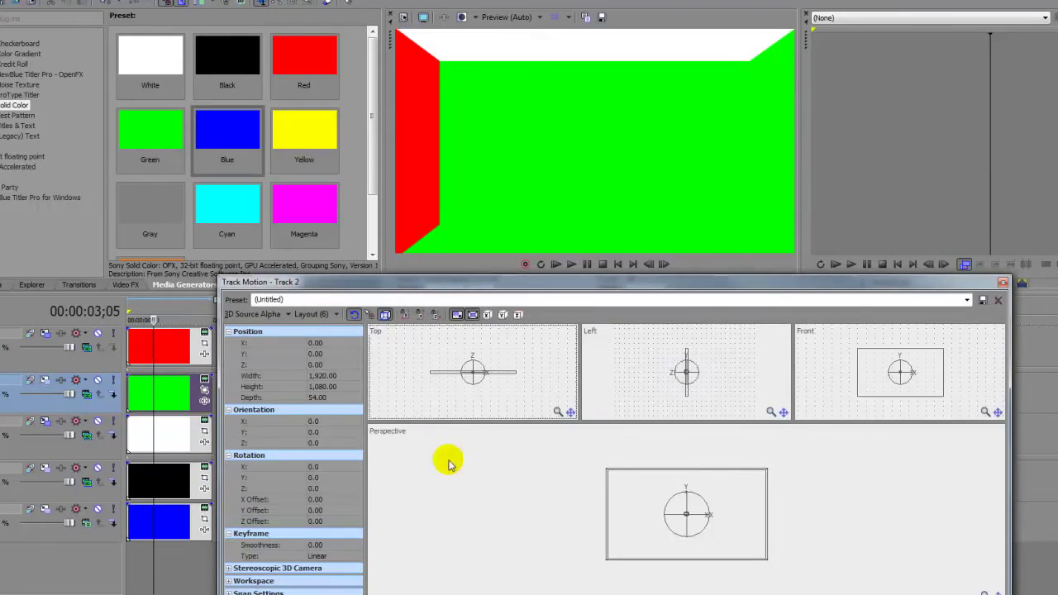
click(334, 432)
mouse_move(348, 439)
mouse_down()
mouse_move(350, 446)
mouse_move(348, 435)
mouse_move(332, 447)
mouse_up()
click(357, 432)
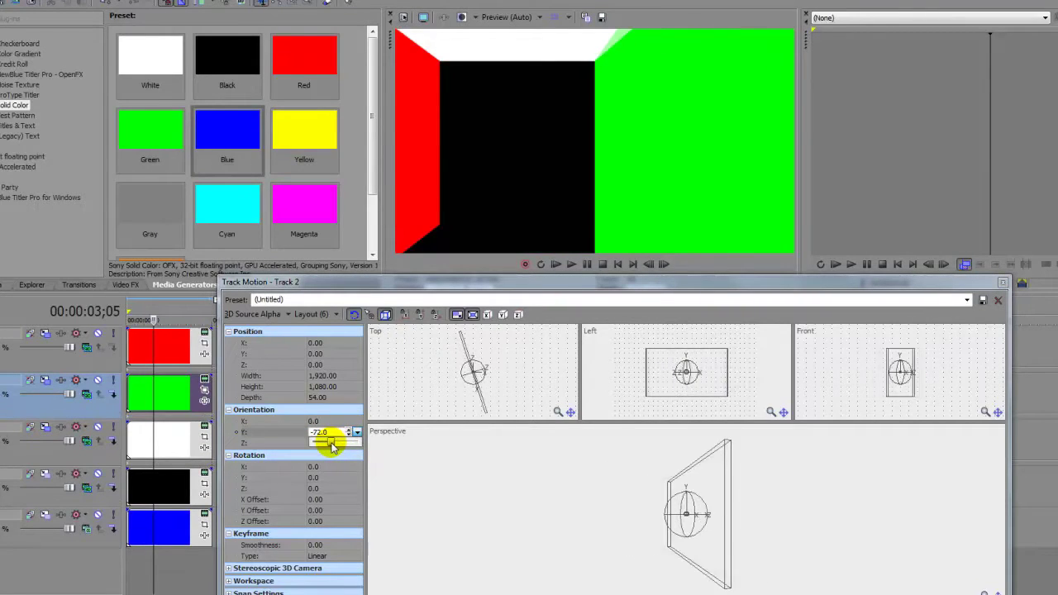
drag(709, 484, 772, 500)
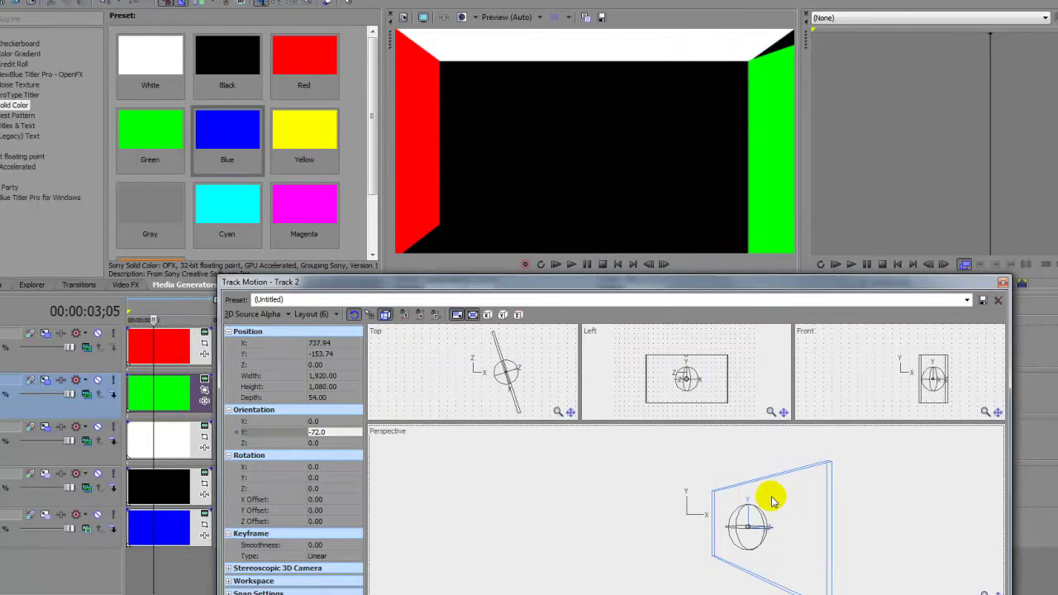
- Refine the green wall's Y angle from -66 through -77 to -79.1° and position it
click(345, 432)
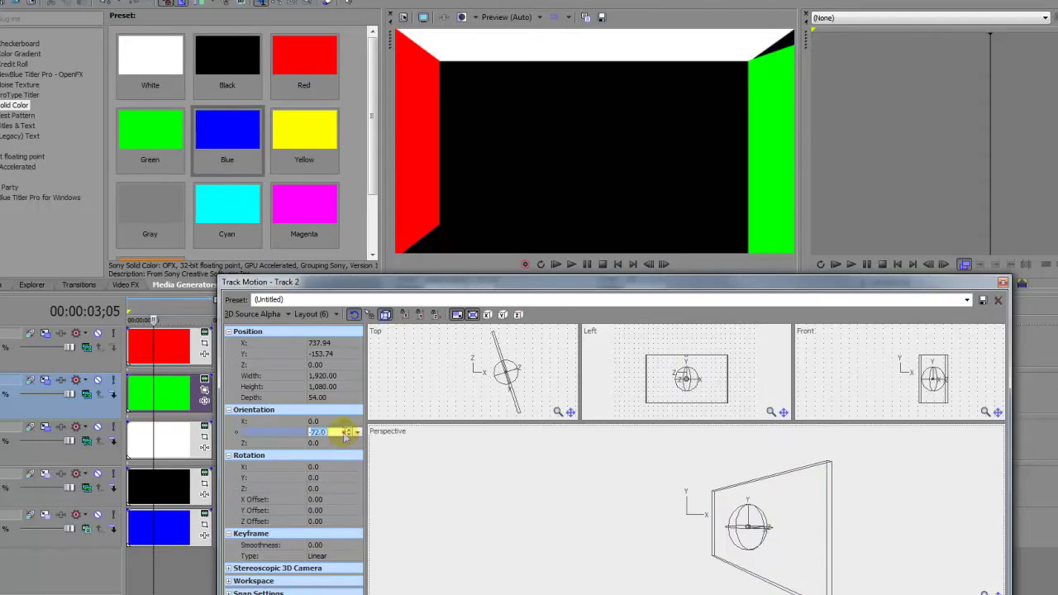
click(343, 432)
mouse_move(353, 433)
mouse_down()
mouse_move(331, 445)
mouse_move(343, 438)
mouse_up()
click(357, 432)
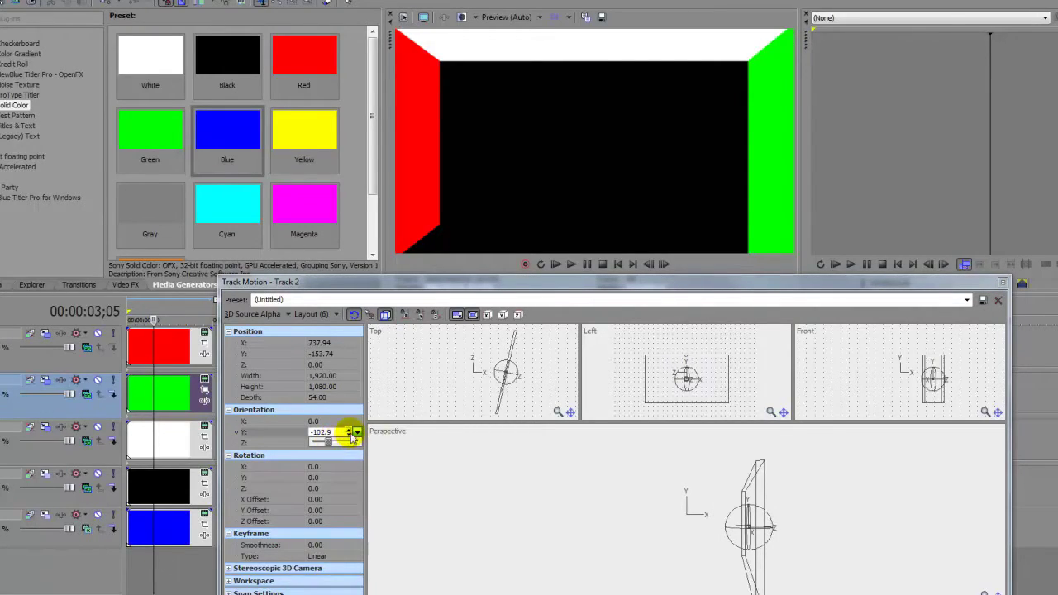
drag(749, 496, 751, 498)
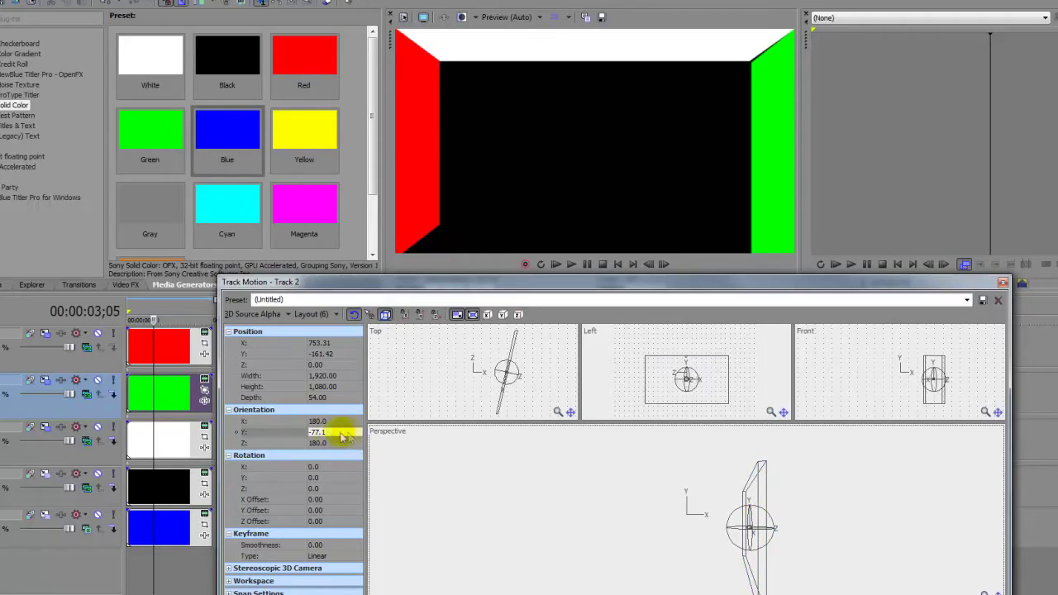
click(347, 433)
drag(348, 438, 350, 430)
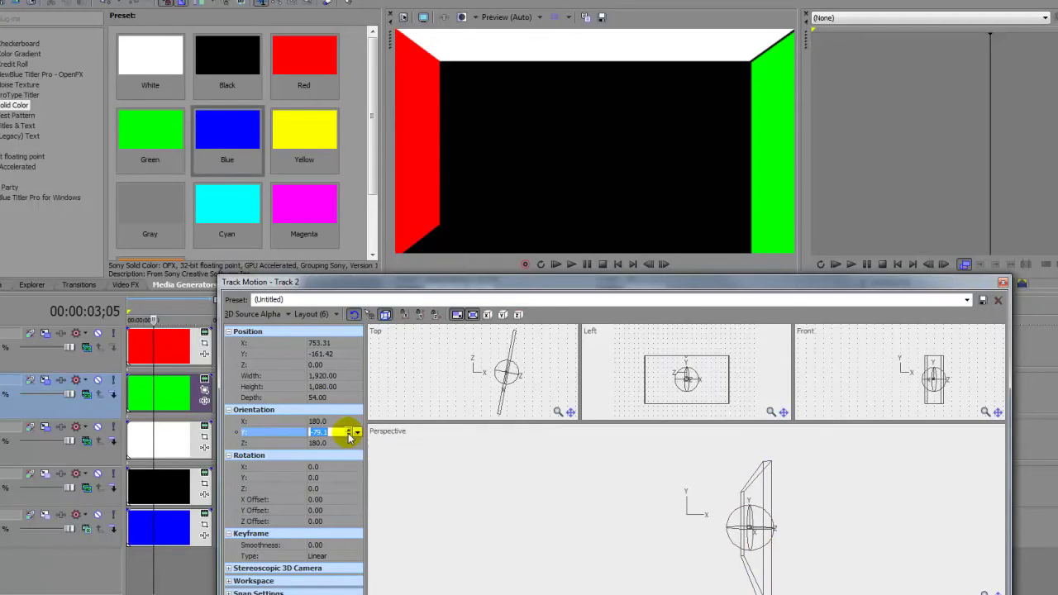
click(754, 567)
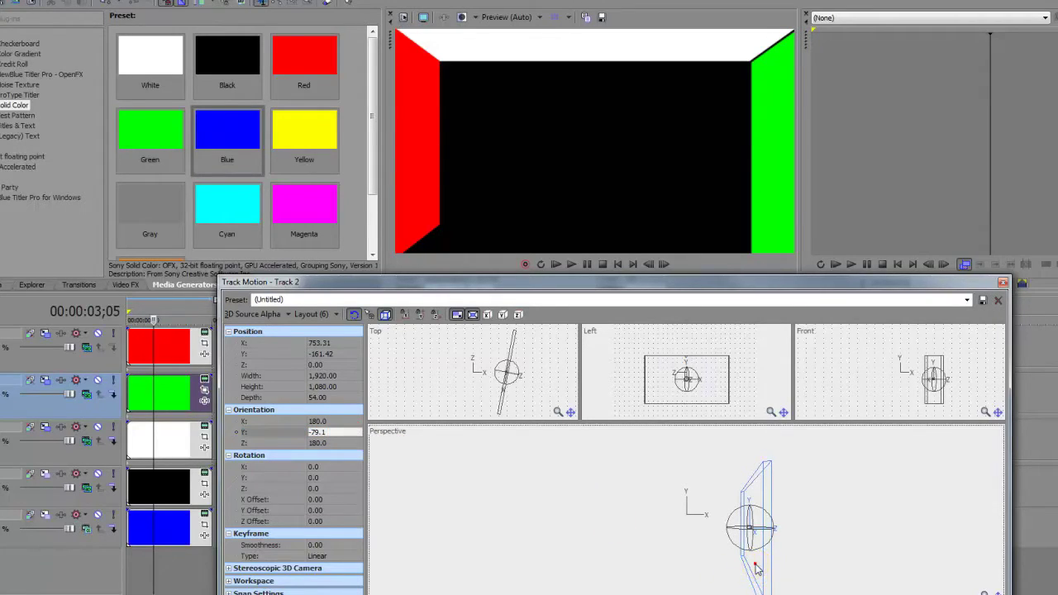
mouse_move(755, 568)
mouse_down()
mouse_move(751, 559)
mouse_move(754, 567)
mouse_up()
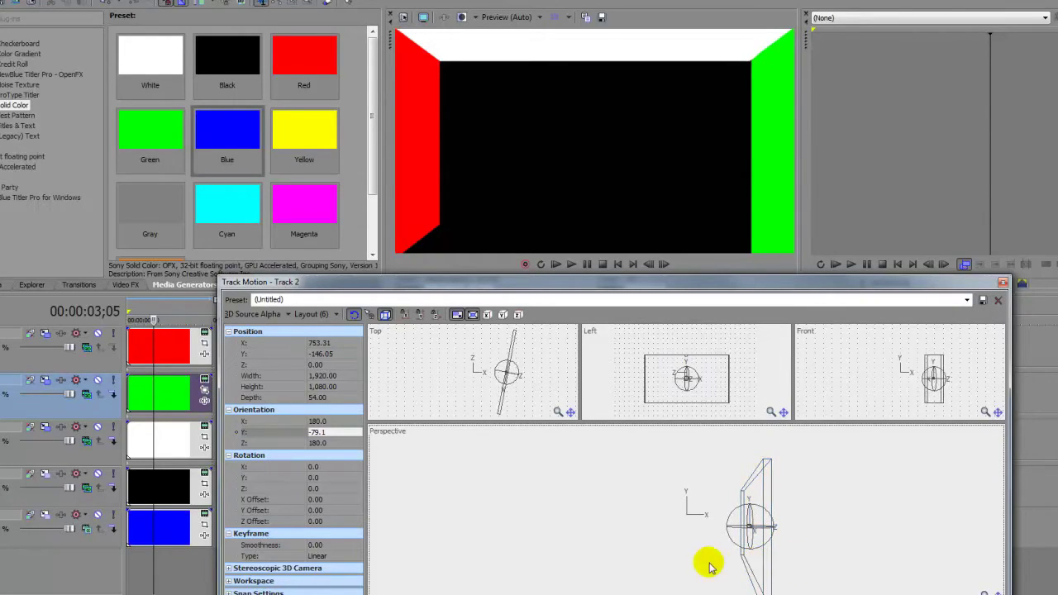
- Shrink and nudge the green wall into line with the room, then close Track Motion
drag(758, 564, 744, 585)
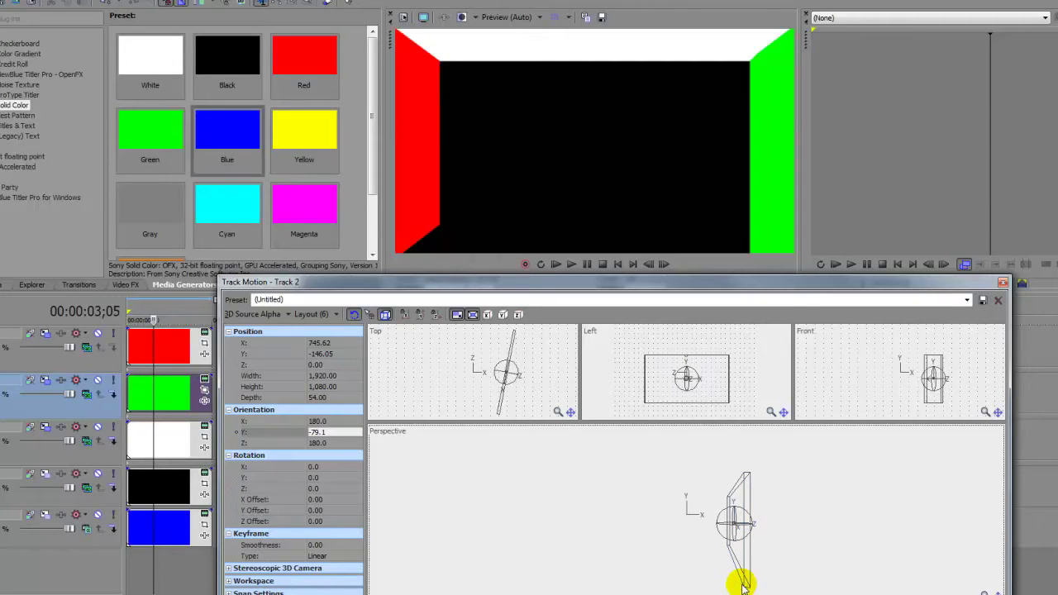
drag(744, 587, 738, 549)
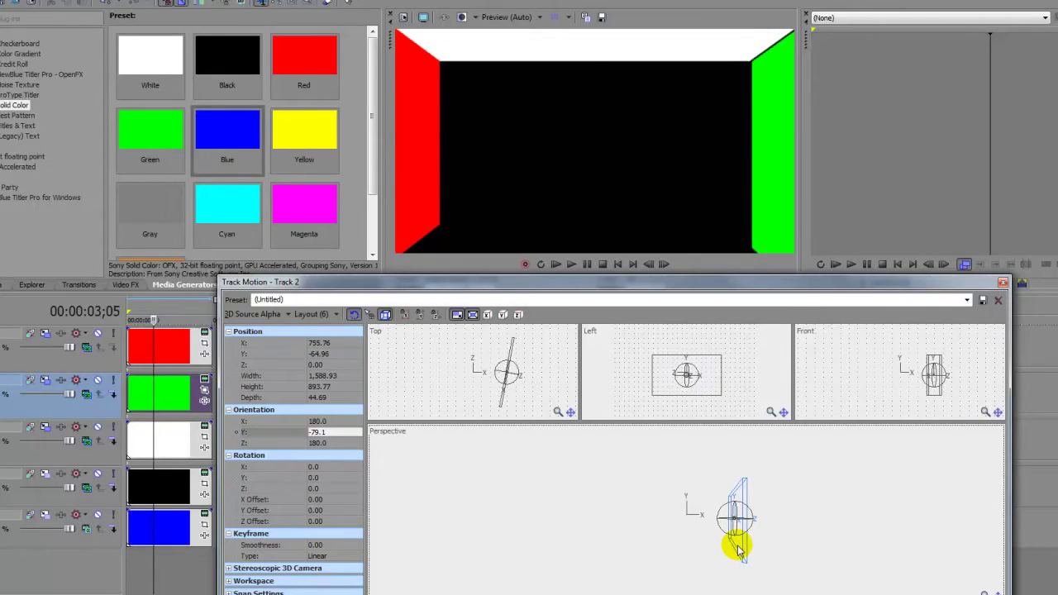
mouse_move(737, 550)
mouse_down()
mouse_move(746, 569)
mouse_move(741, 560)
mouse_up()
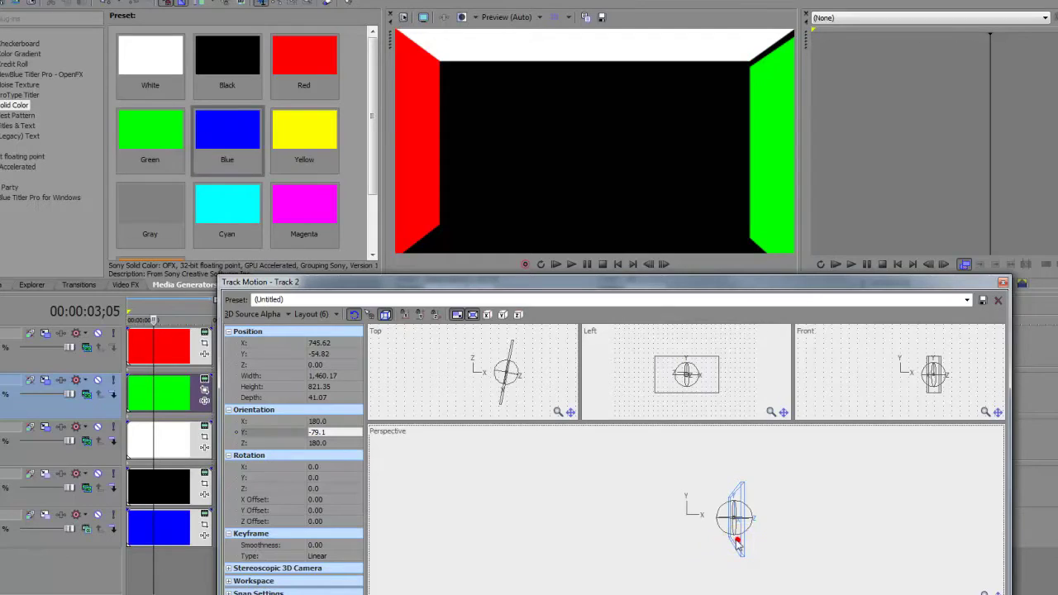
drag(738, 544, 737, 539)
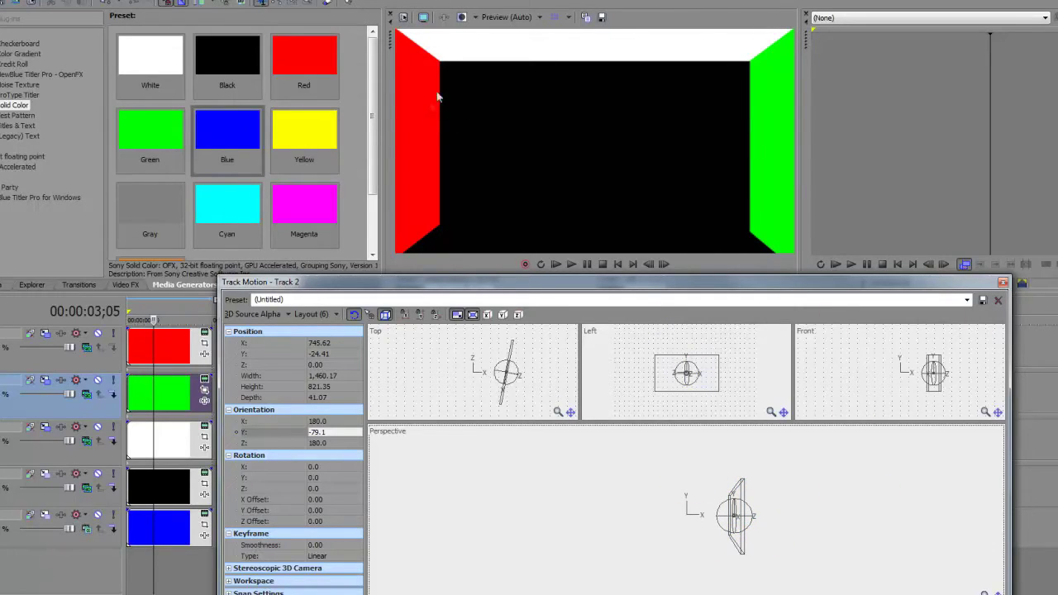
click(487, 33)
click(1002, 284)
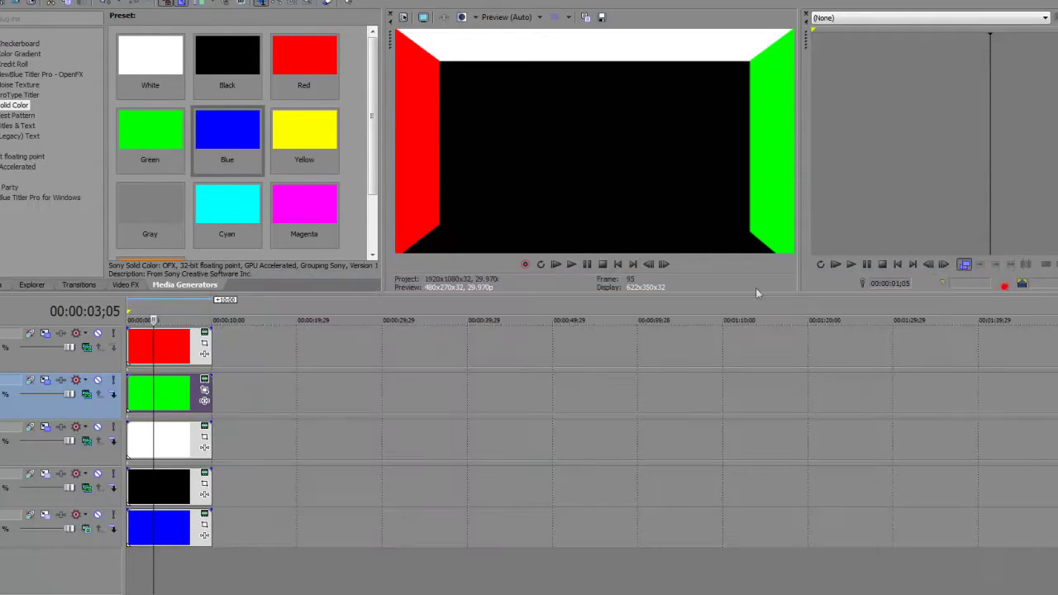
click(64, 361)
click(45, 334)
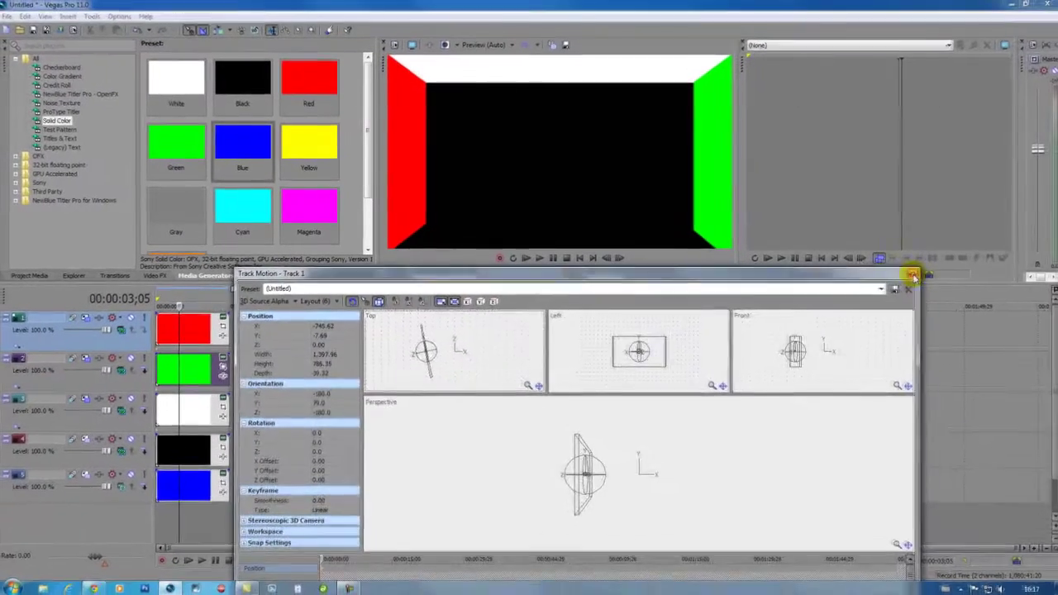
click(1004, 282)
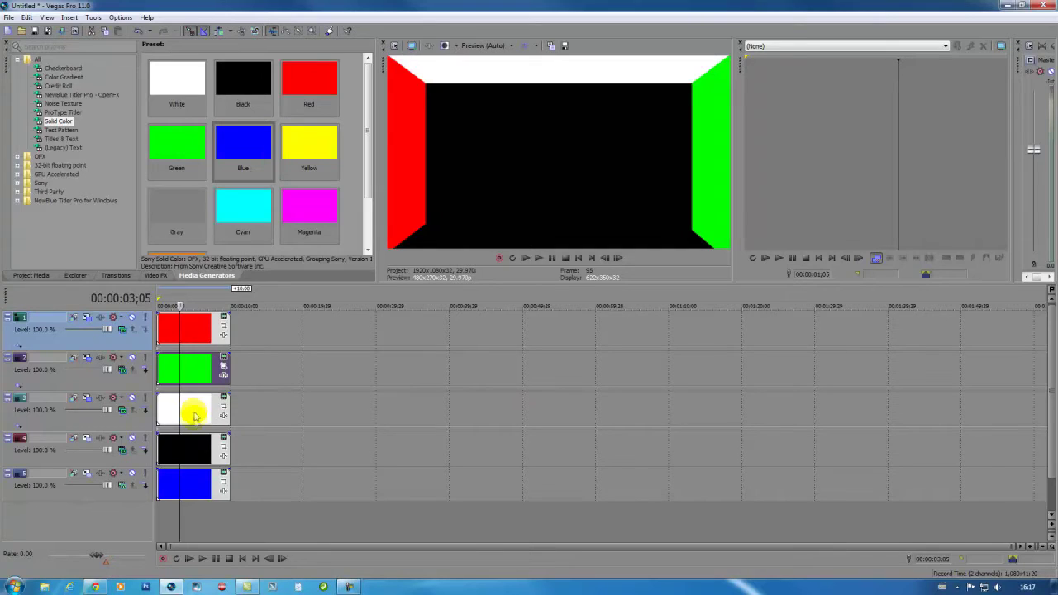
click(189, 461)
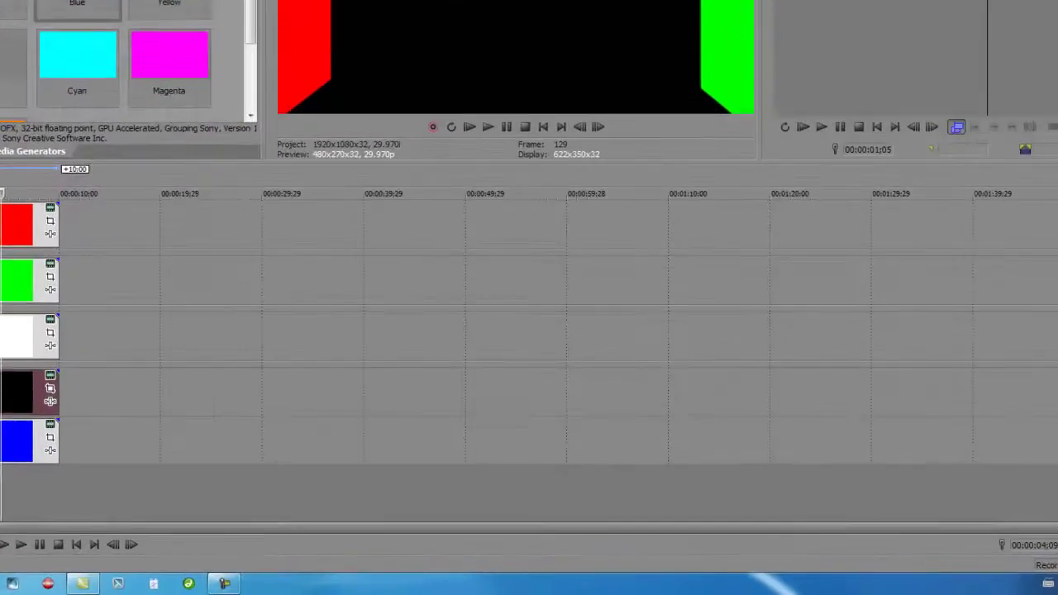
click(50, 387)
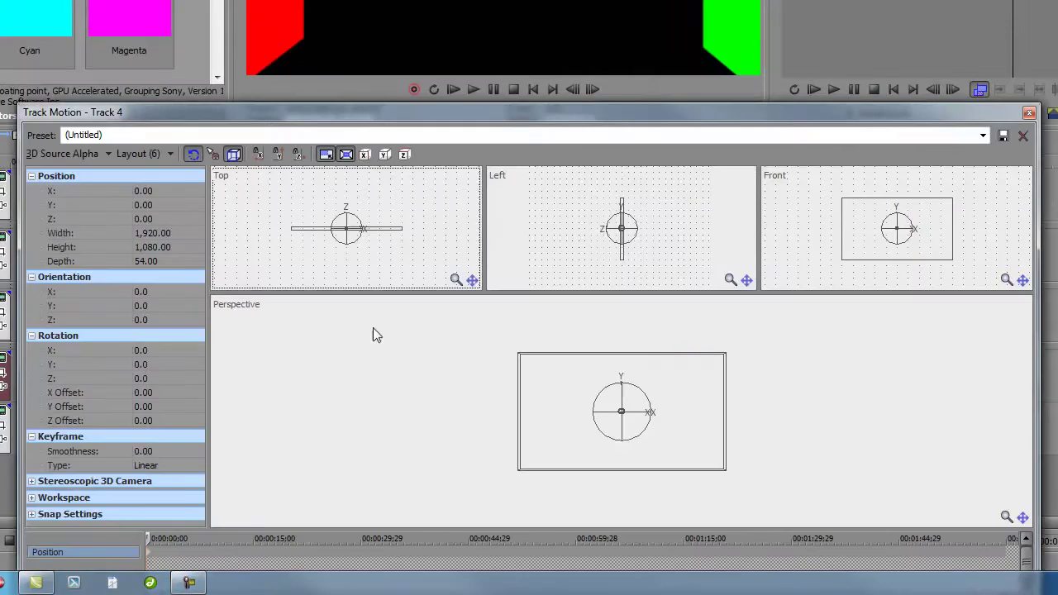
- Tilt the black plane to about -79.3° on X and lower it toward the floor
click(181, 292)
click(198, 291)
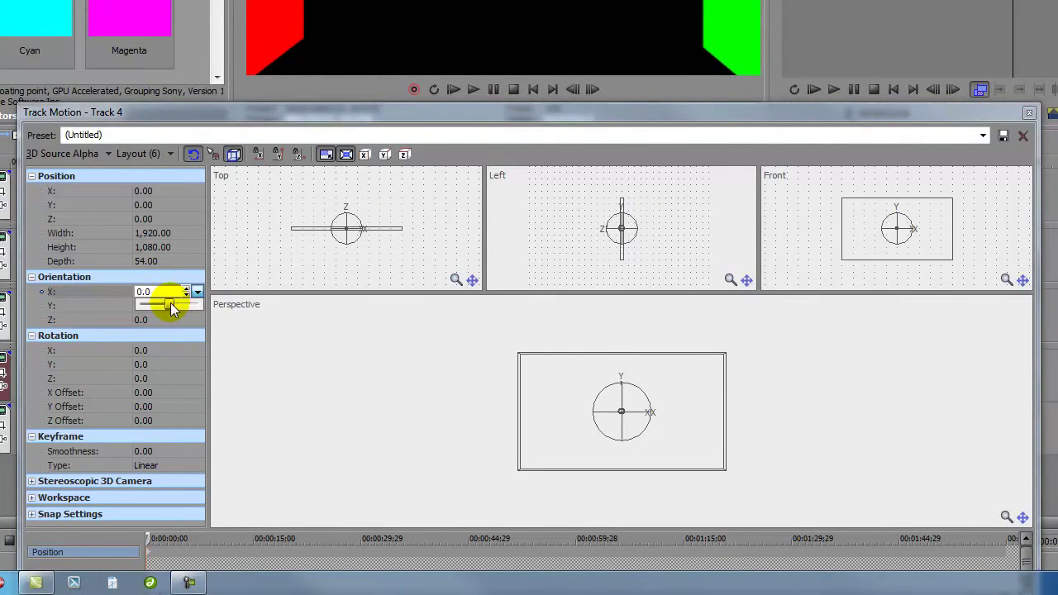
drag(170, 303, 164, 302)
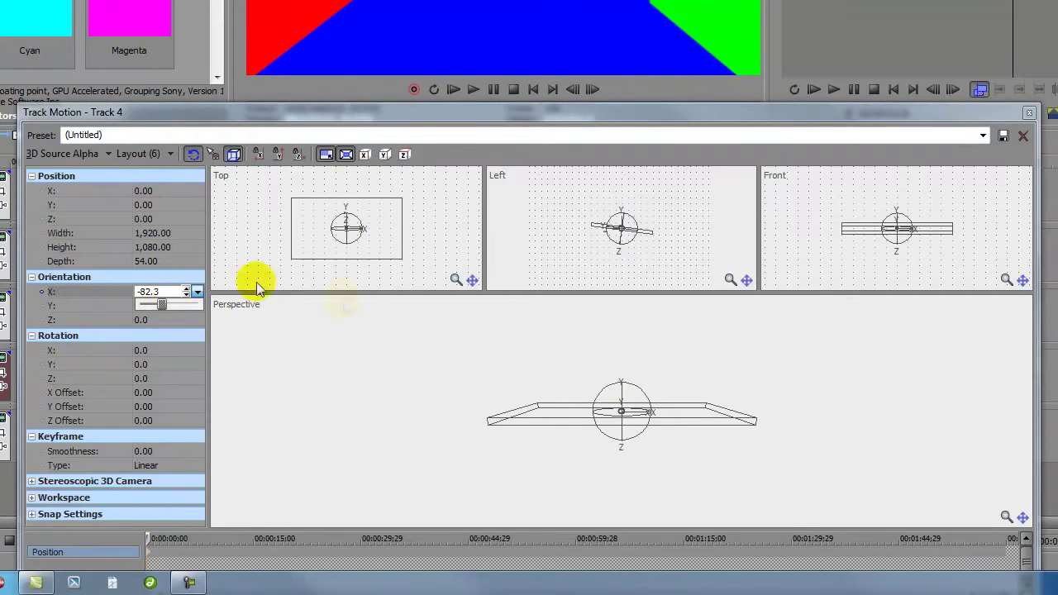
drag(573, 409, 554, 465)
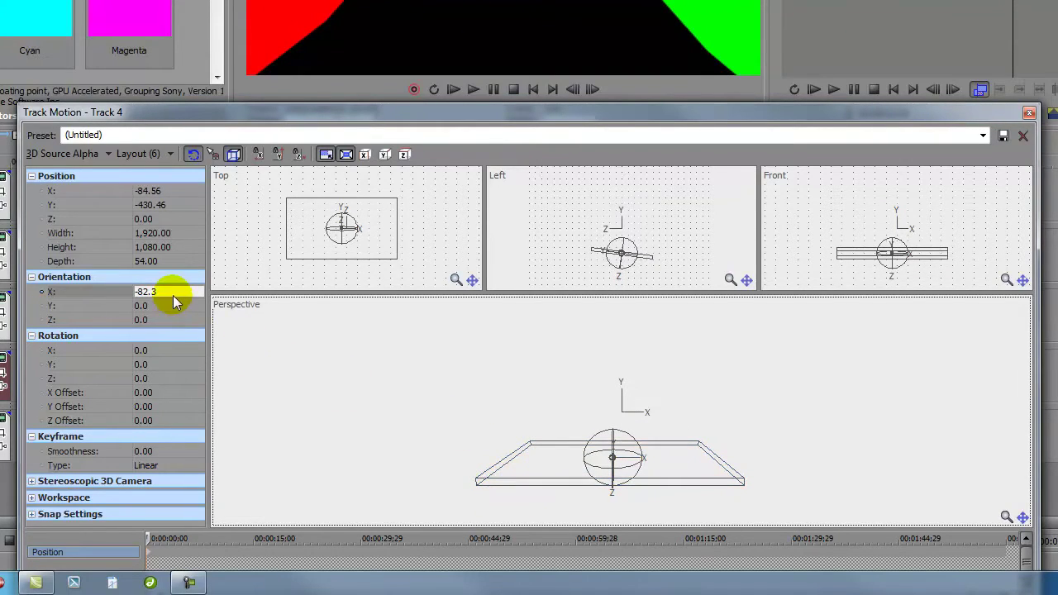
click(173, 294)
drag(187, 292, 187, 301)
click(563, 462)
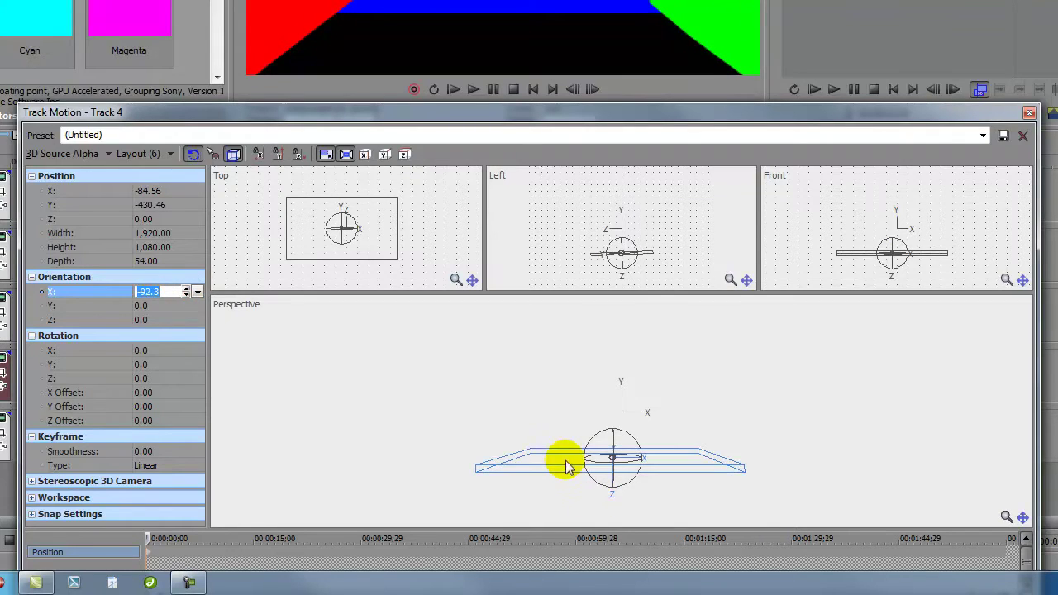
drag(563, 459, 552, 455)
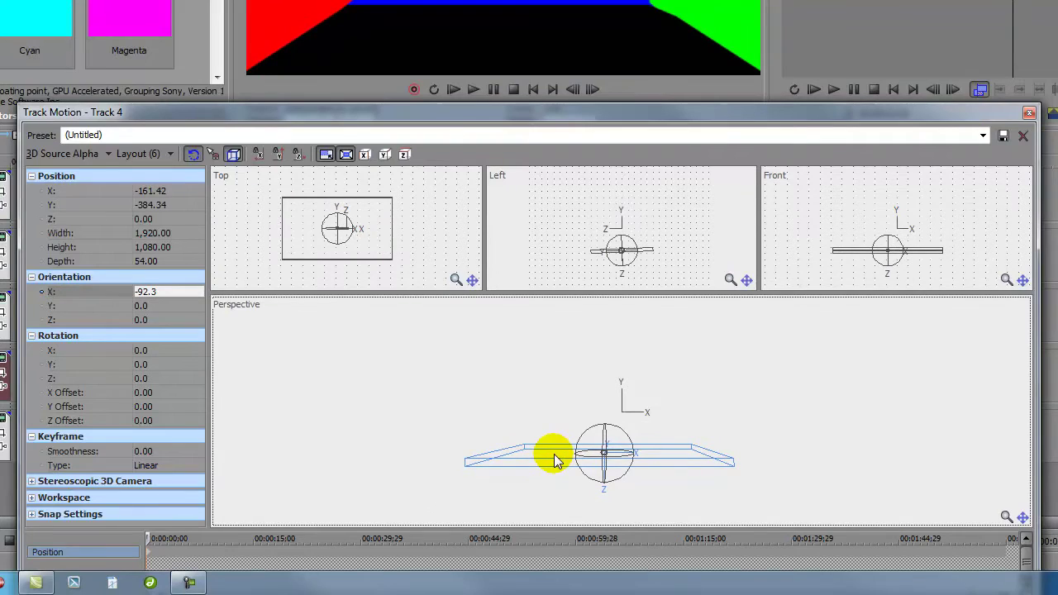
- Change the black plane's X tilt to -90.3, shrink it slightly and move it right
click(163, 292)
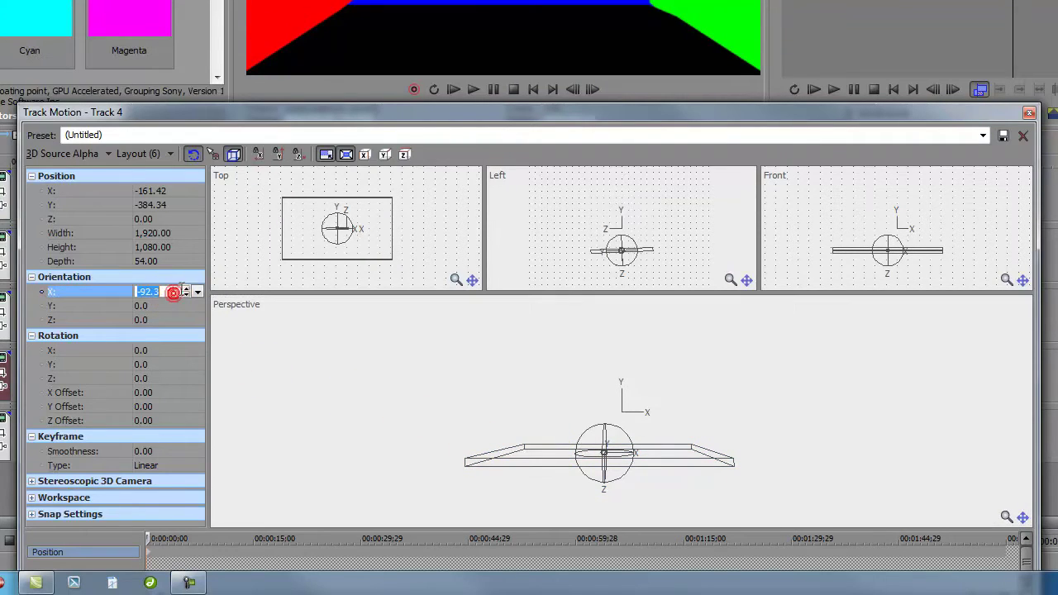
click(186, 289)
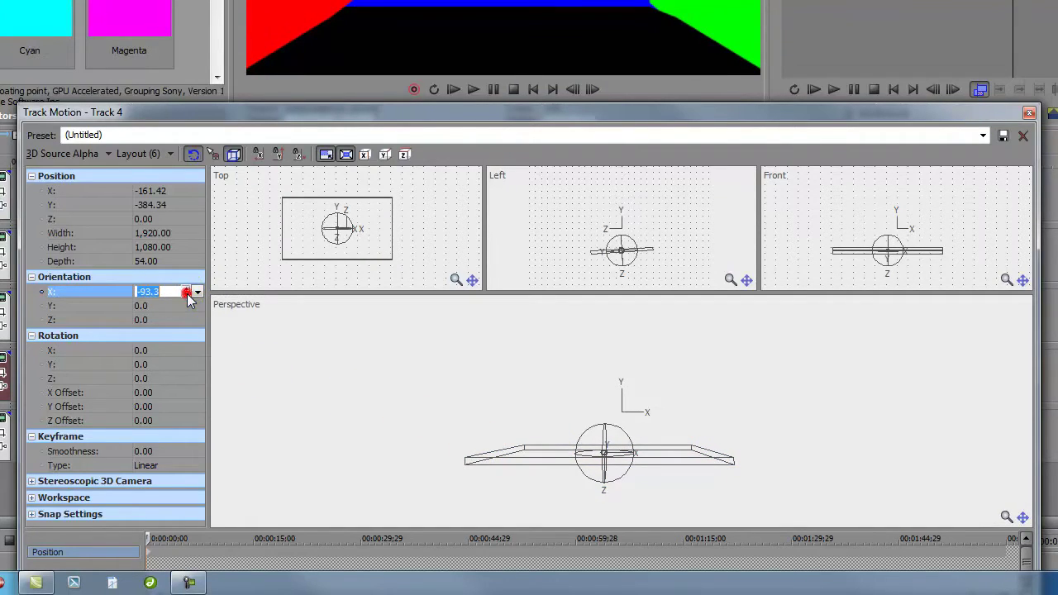
click(186, 289)
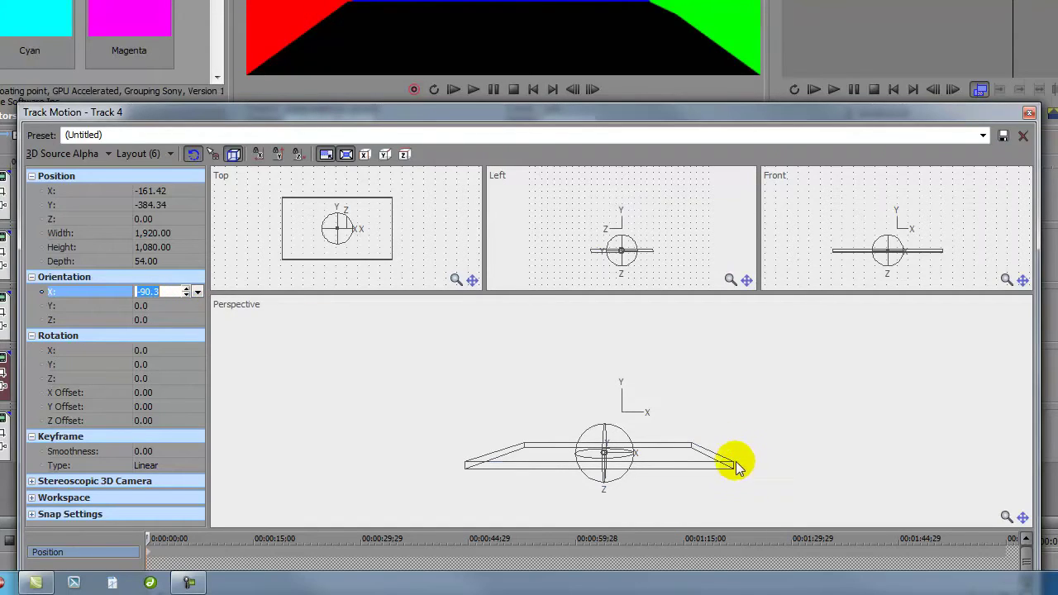
drag(733, 461, 708, 461)
click(563, 463)
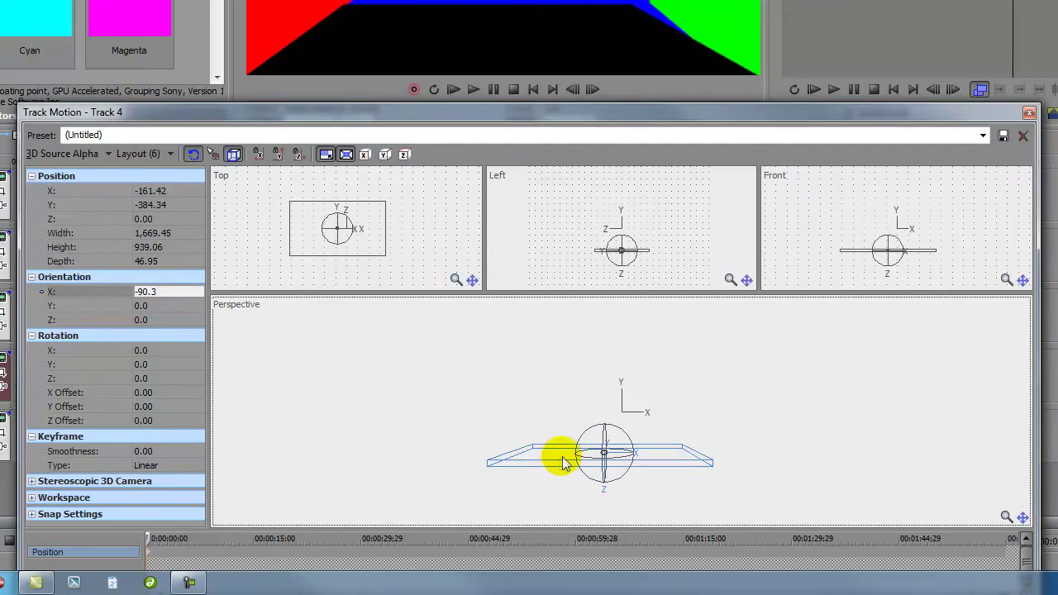
mouse_move(554, 463)
mouse_down()
mouse_move(580, 456)
mouse_move(566, 458)
mouse_up()
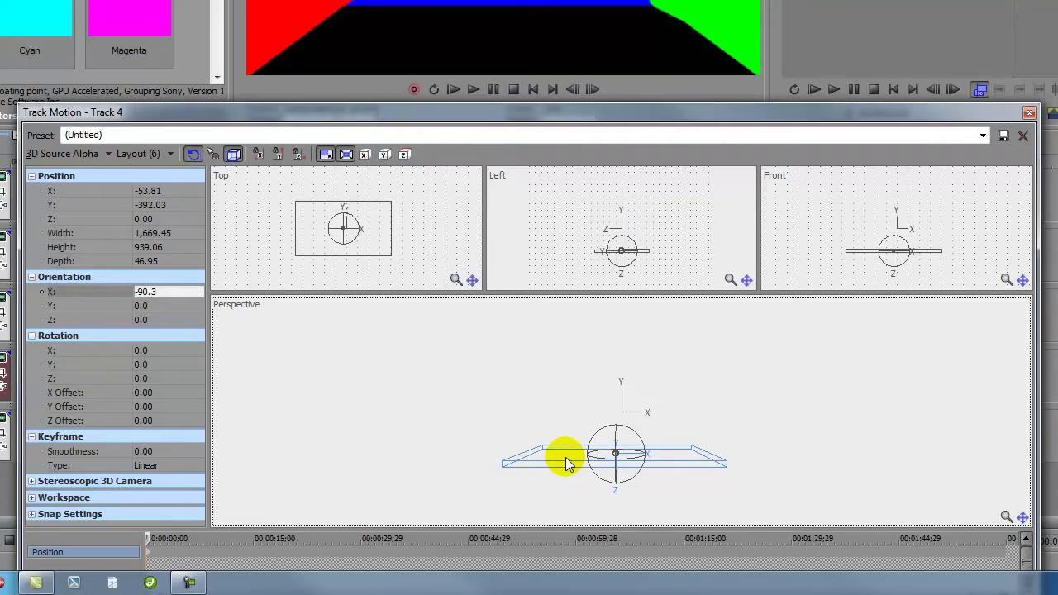
- Adjust the floor's X tilt to -87.3, shrink it further and slide it right
click(190, 294)
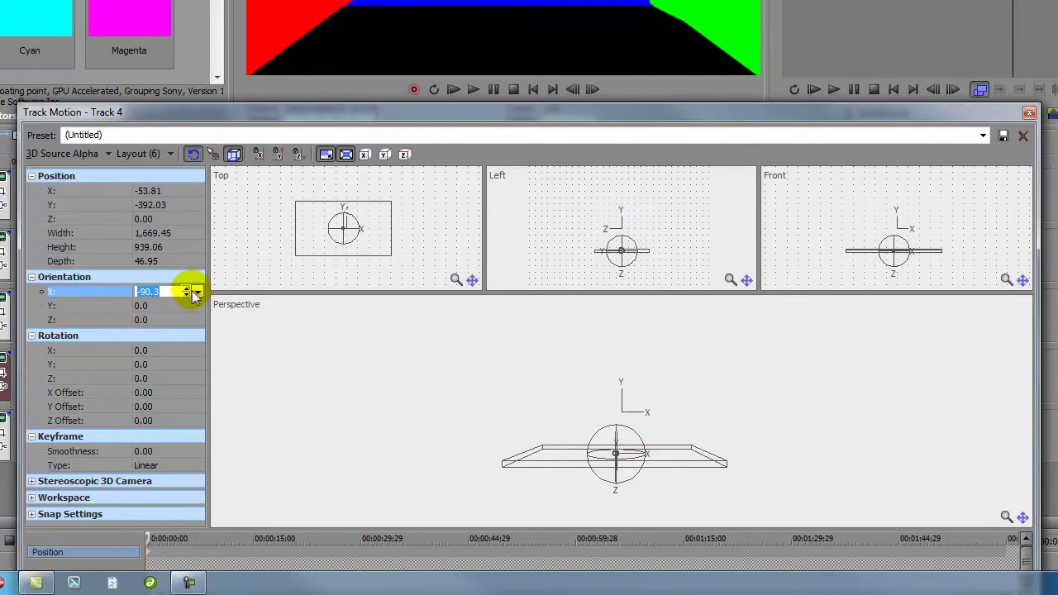
click(188, 295)
click(189, 294)
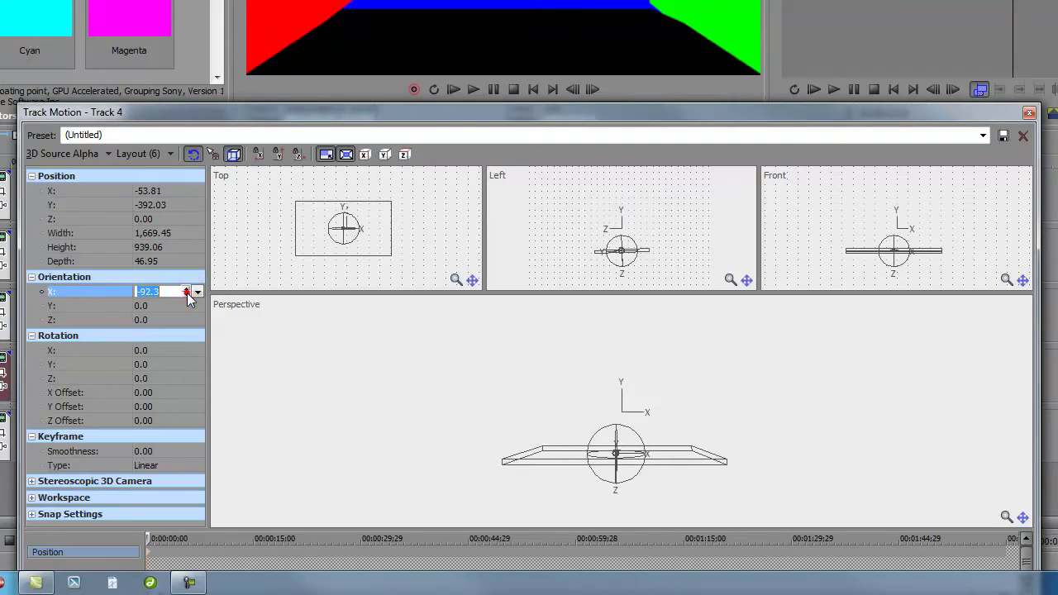
click(189, 290)
click(188, 290)
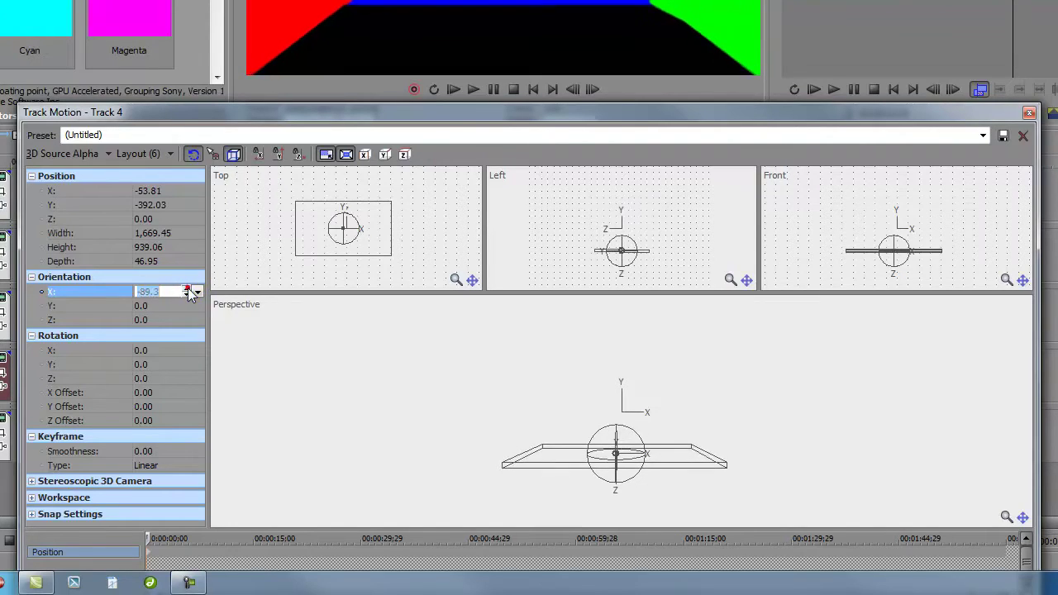
click(188, 291)
click(188, 290)
click(188, 290)
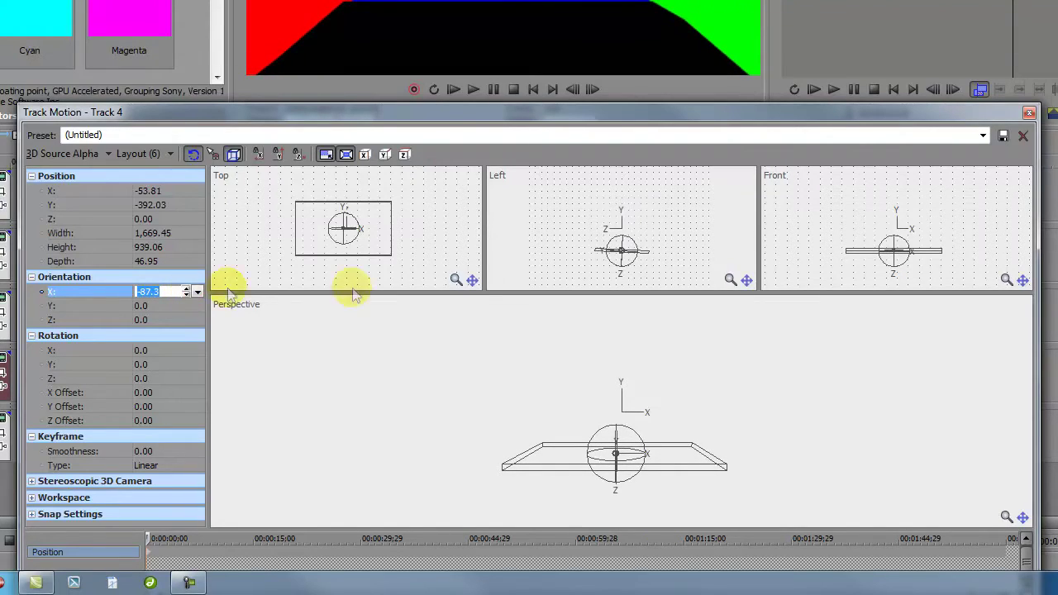
drag(726, 467, 715, 462)
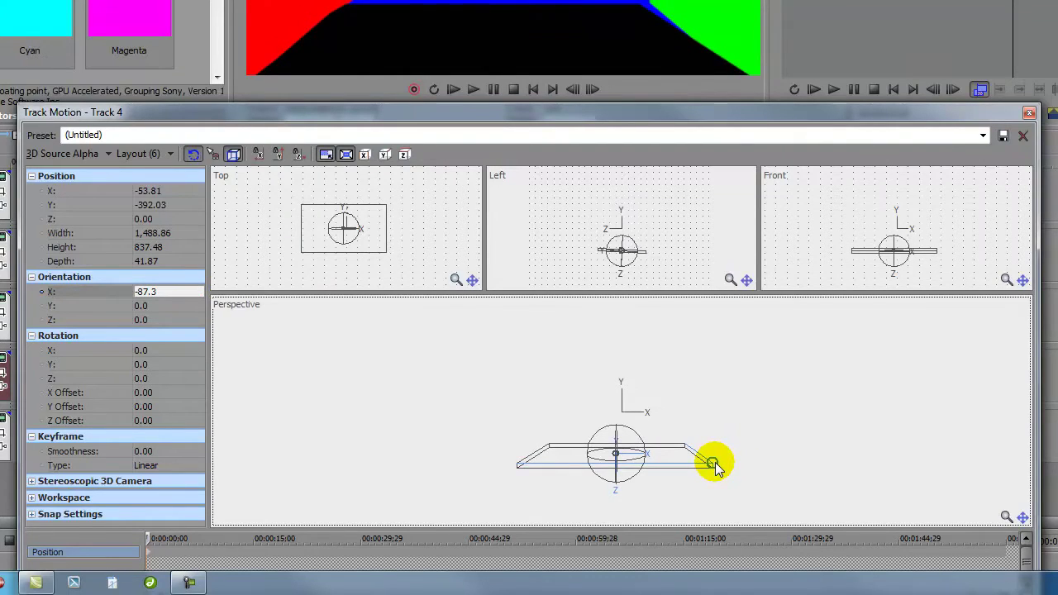
drag(564, 449, 569, 458)
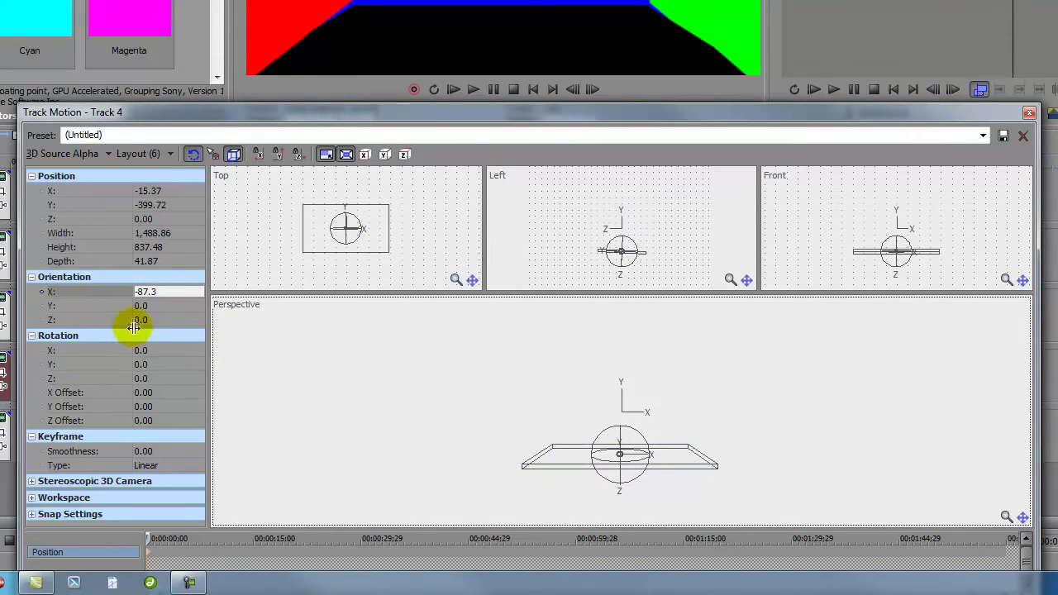
- Settle the floor's X tilt at about -83.3 and shift the black plane back left
click(177, 291)
click(188, 296)
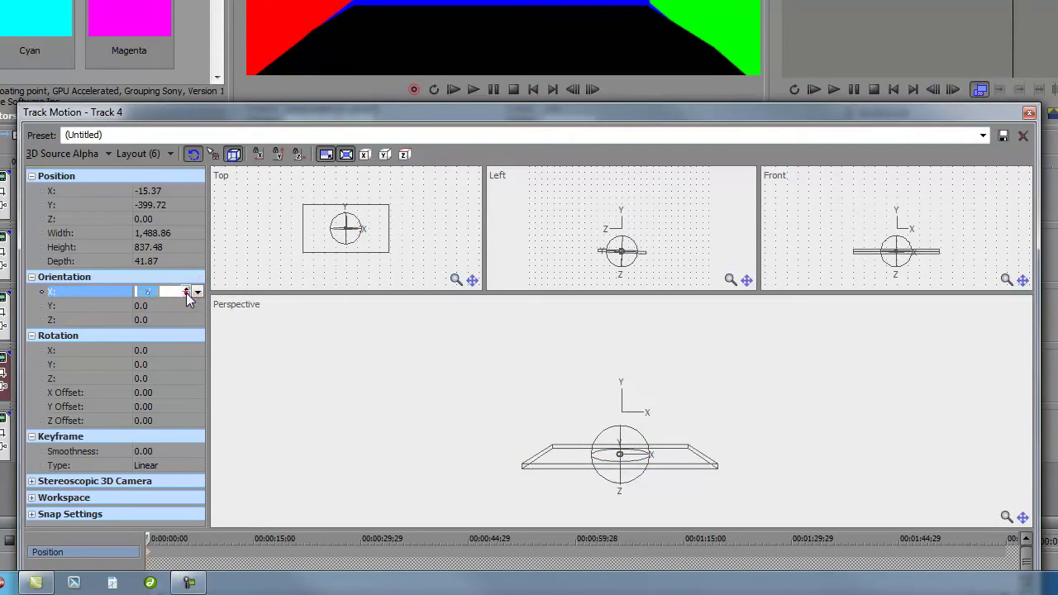
click(188, 289)
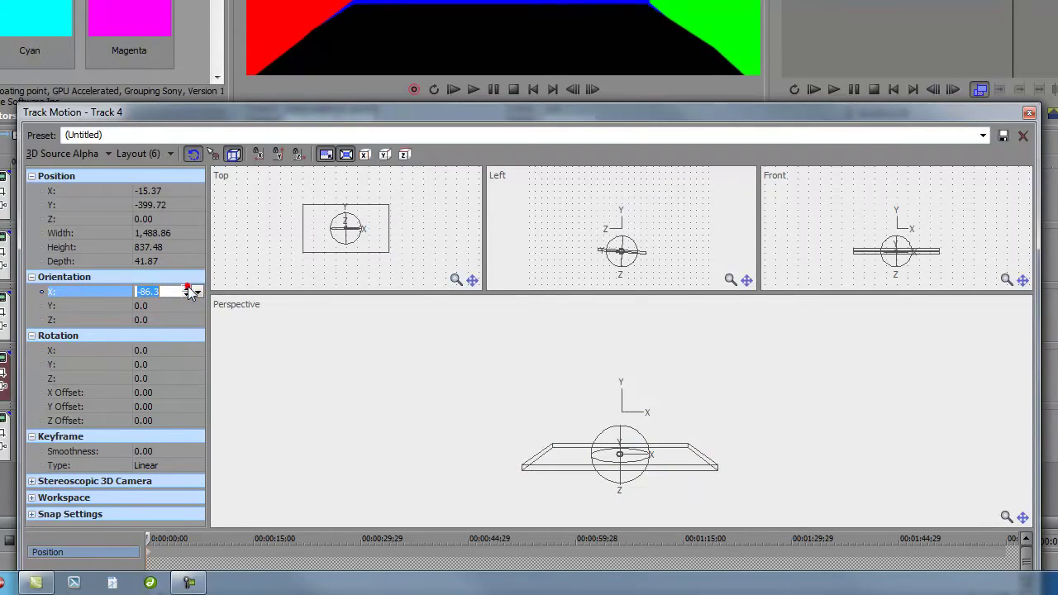
click(188, 289)
click(189, 289)
click(189, 288)
click(189, 289)
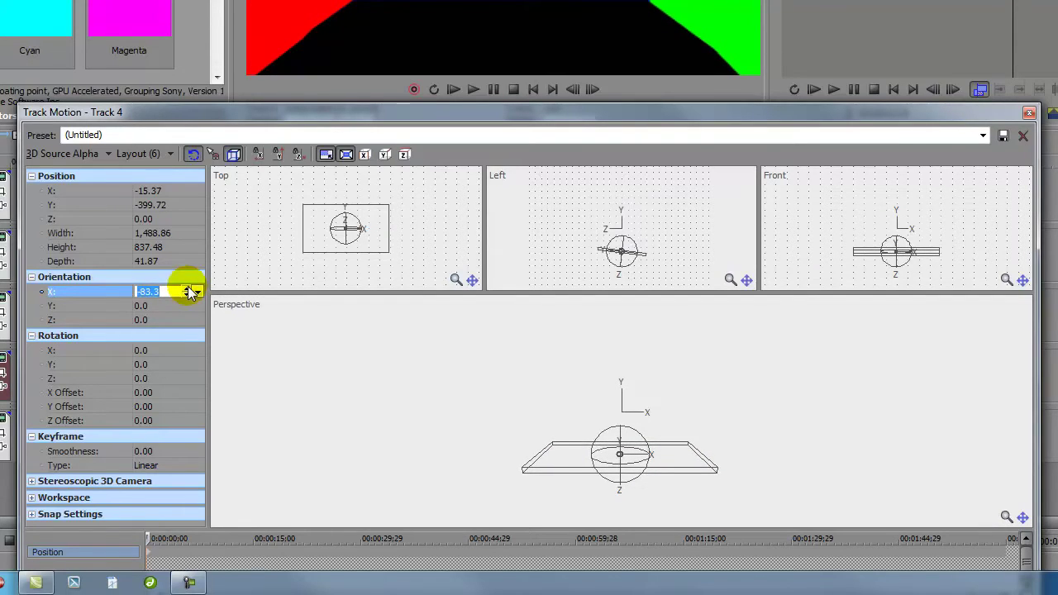
click(189, 288)
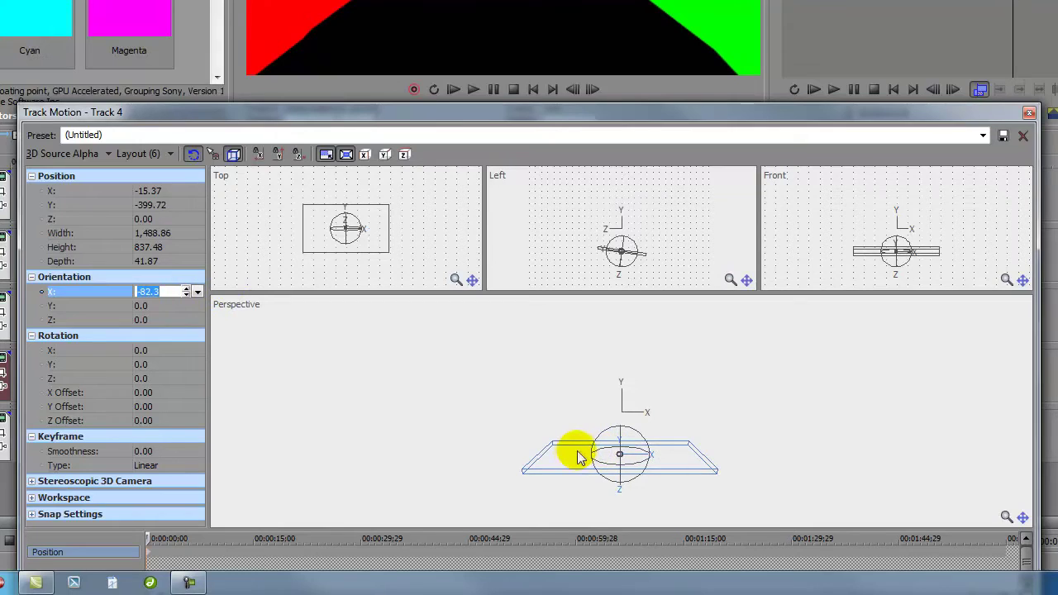
mouse_move(576, 459)
mouse_down()
mouse_move(556, 460)
mouse_move(577, 461)
mouse_up()
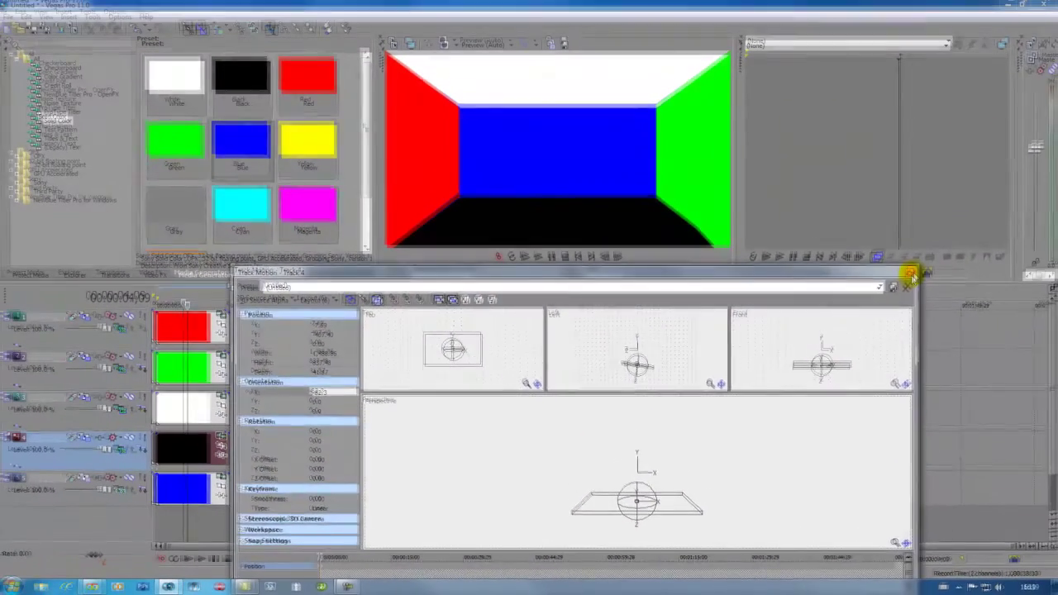
- Close track 4's motion window, briefly mute the blue Back wall, and review the green track's motion
click(1029, 113)
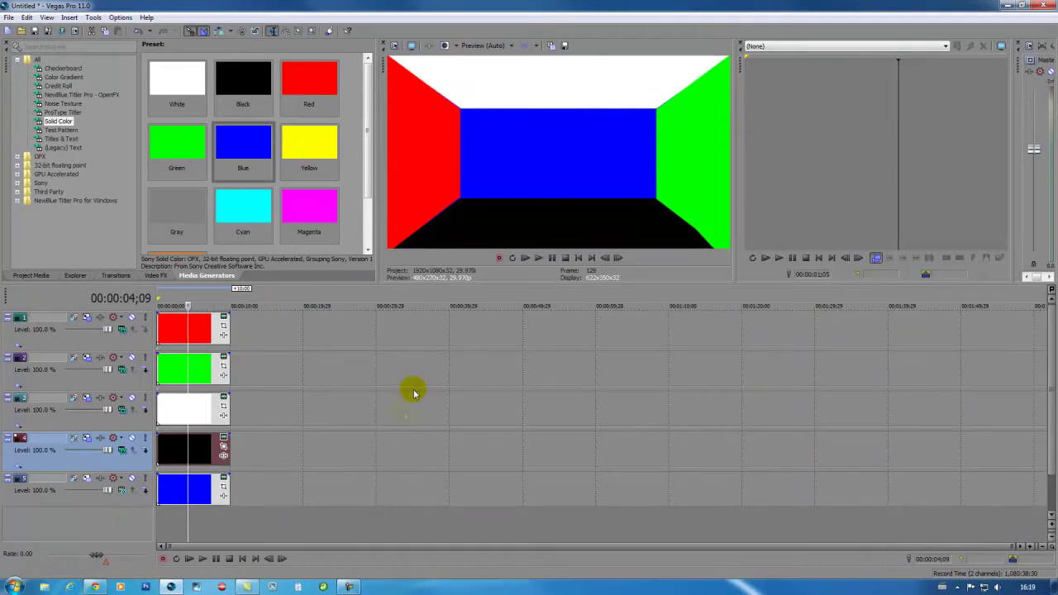
click(193, 490)
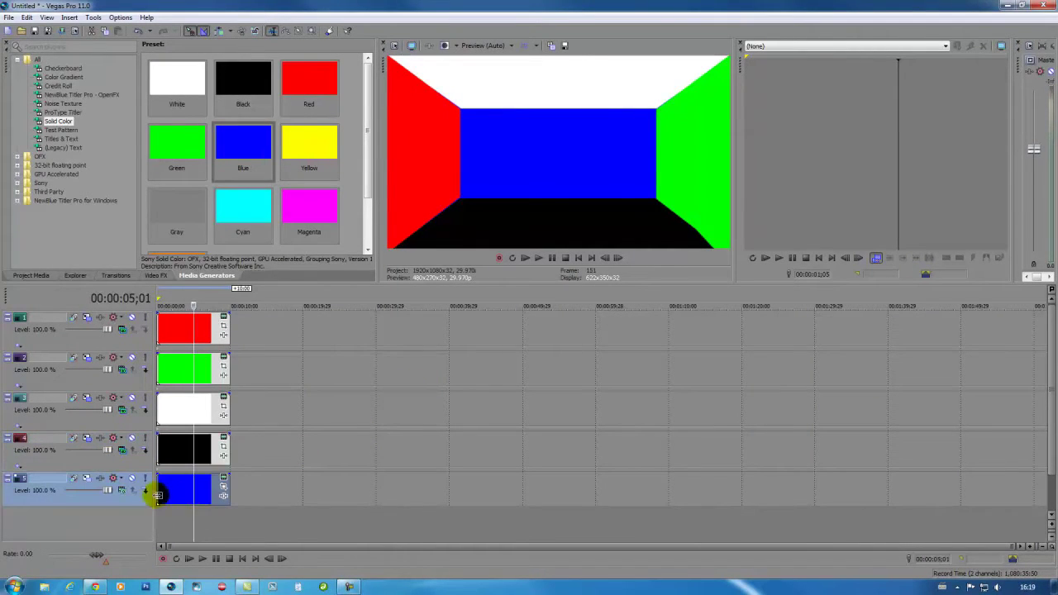
click(132, 479)
click(132, 480)
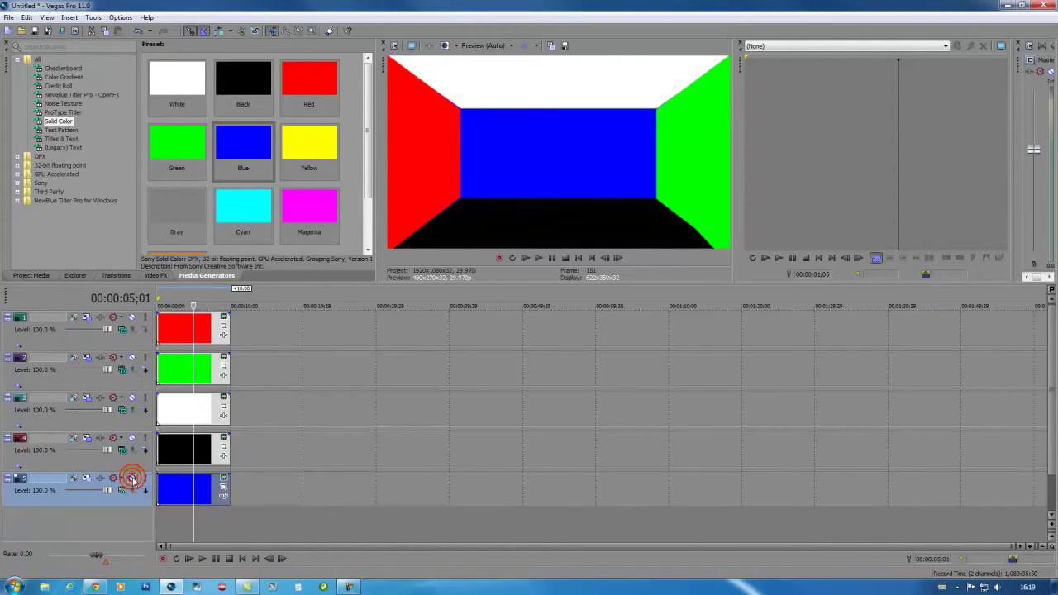
click(183, 491)
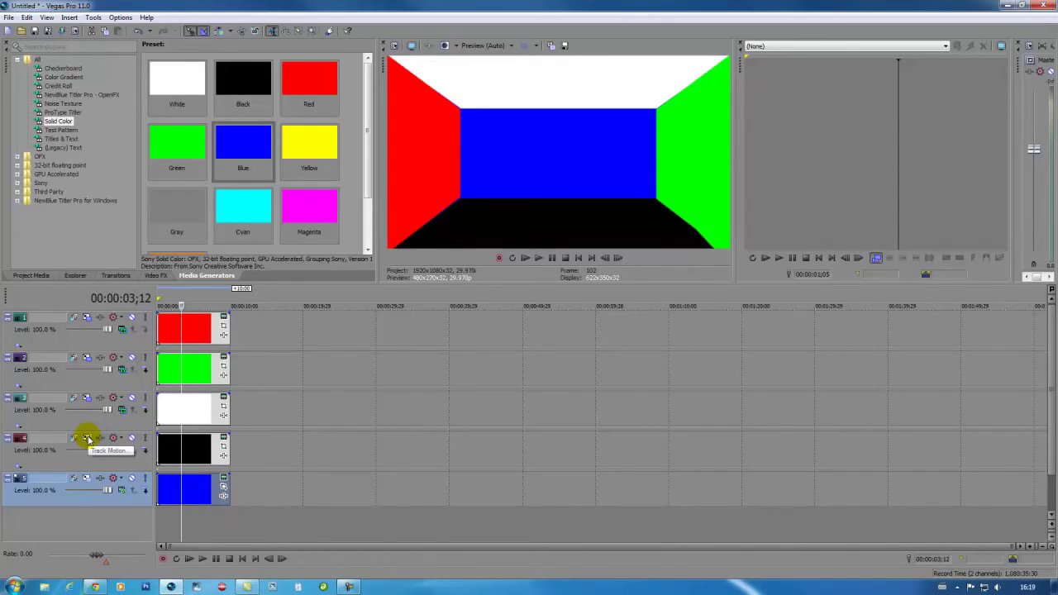
click(87, 358)
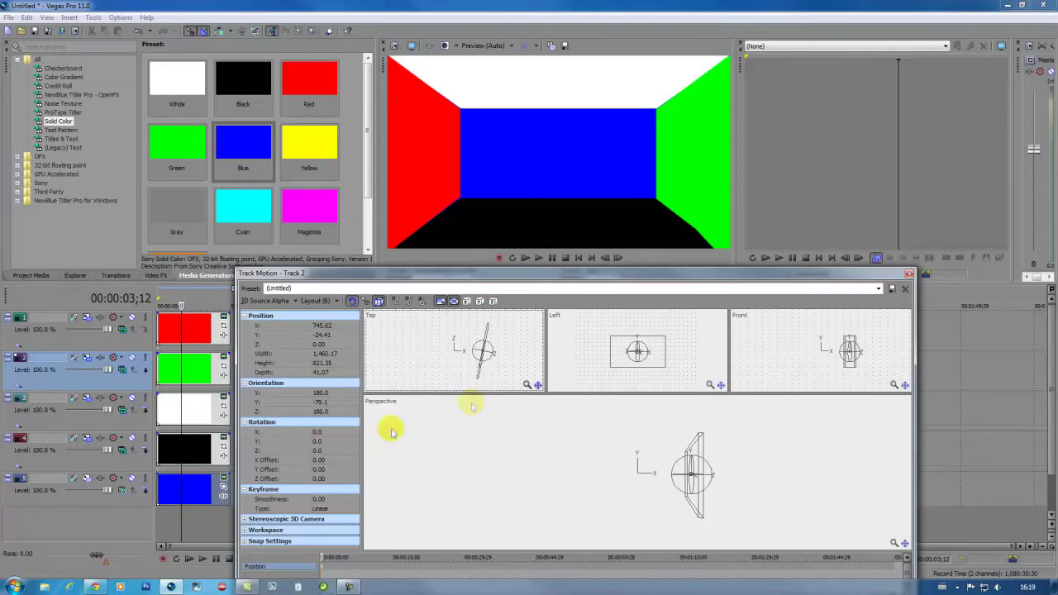
click(909, 274)
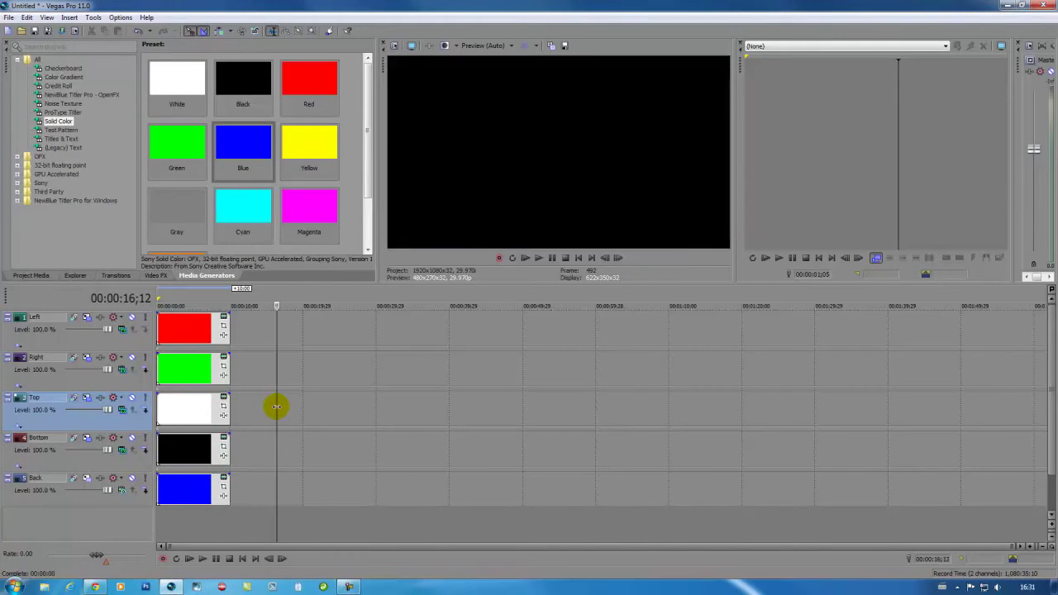
click(191, 407)
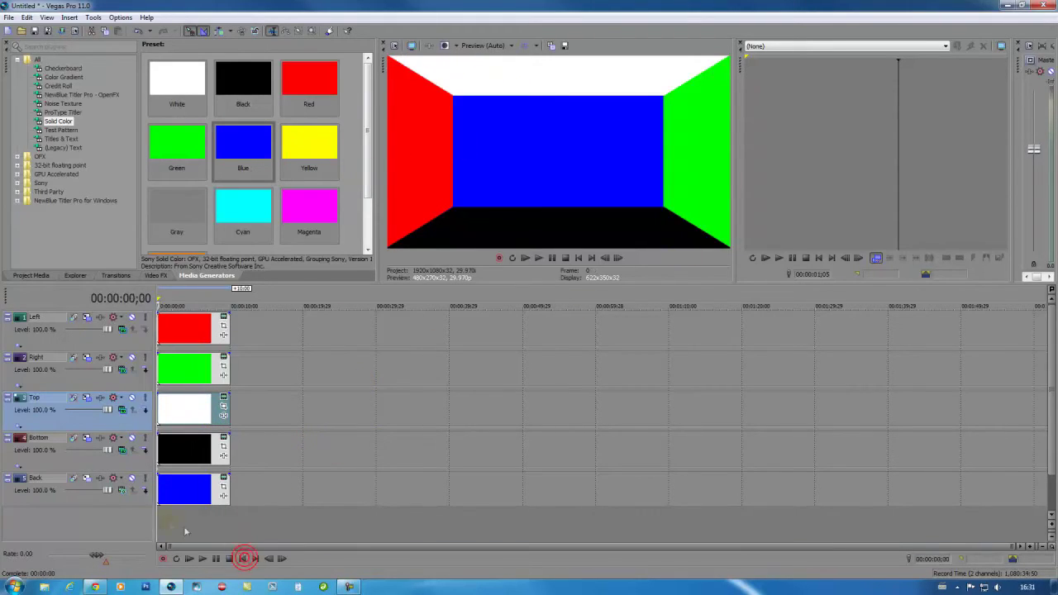
click(193, 486)
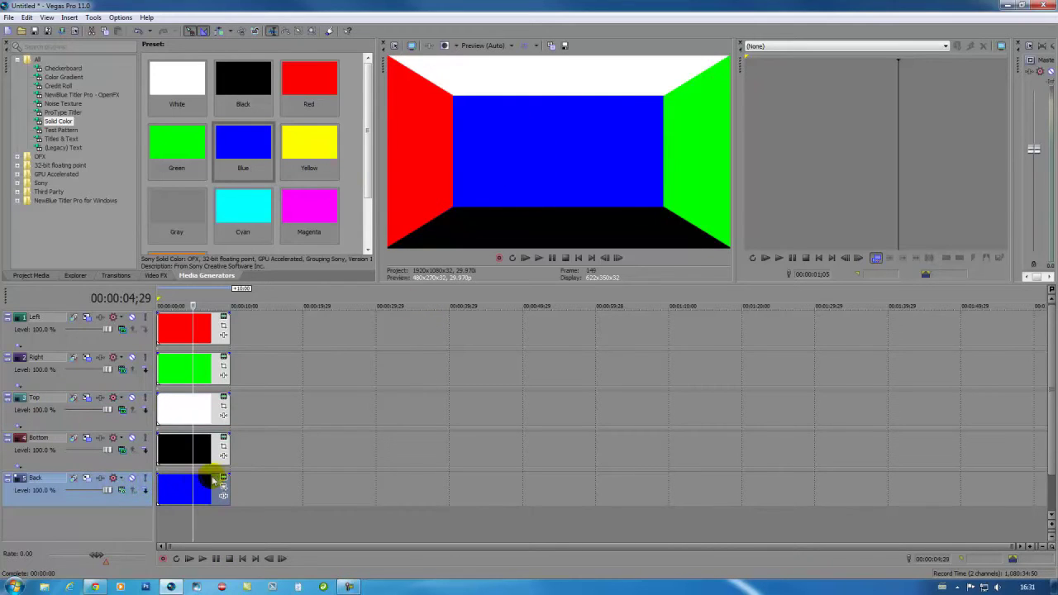
click(222, 478)
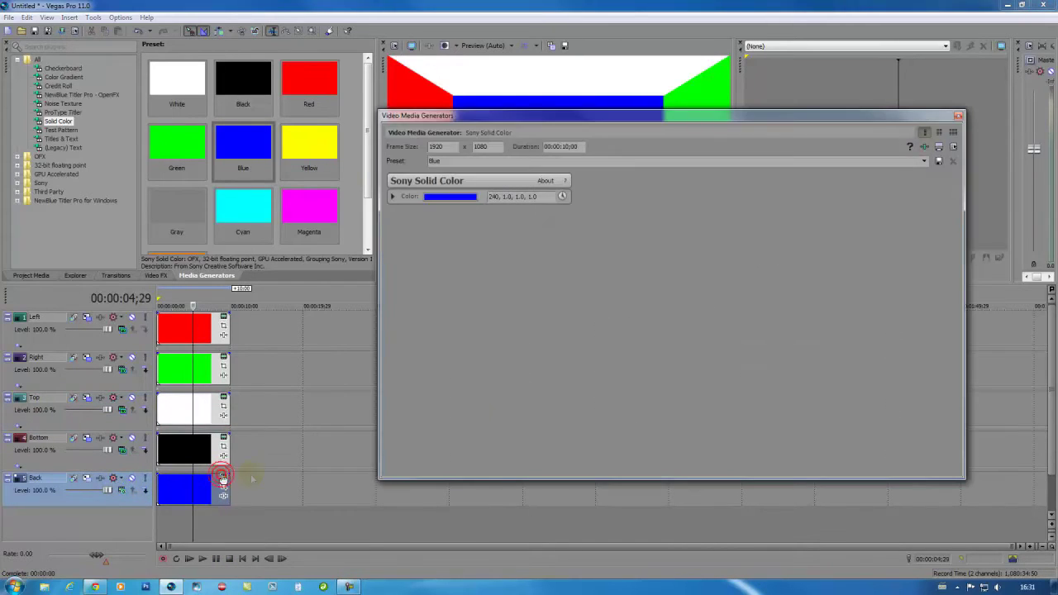
click(959, 116)
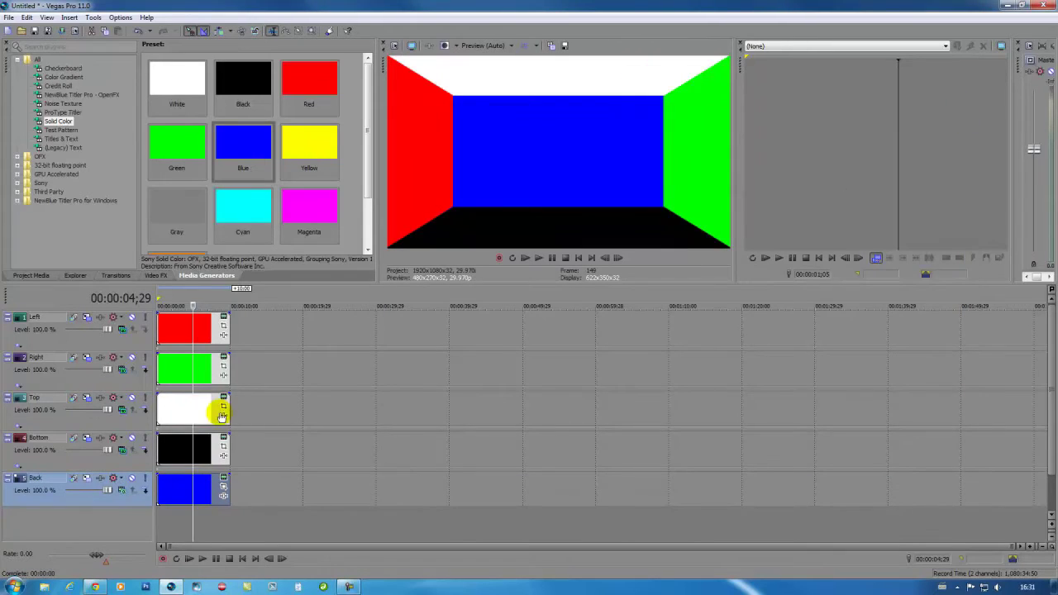
- In the Back clip's Pan/Crop, shift the frame down at 1;25, creating a keyframe
click(224, 488)
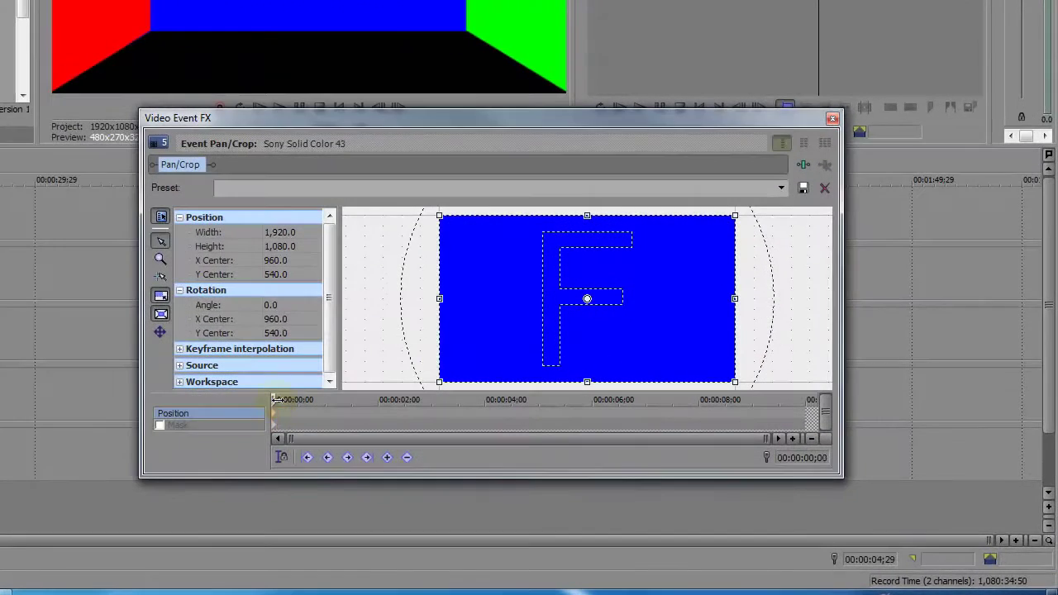
drag(391, 423, 417, 423)
click(396, 472)
drag(309, 400, 430, 401)
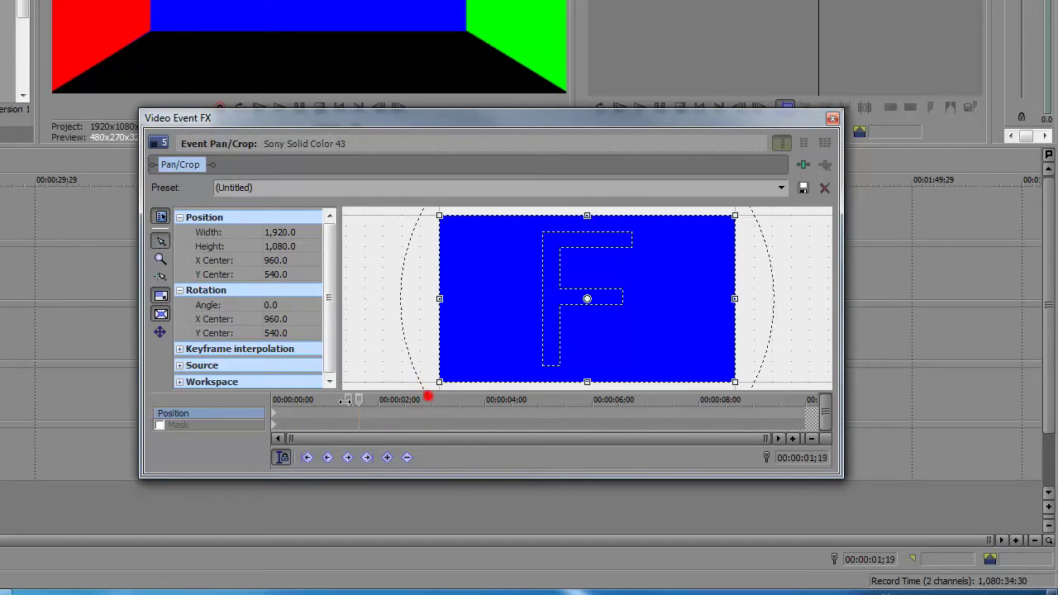
drag(430, 399, 372, 402)
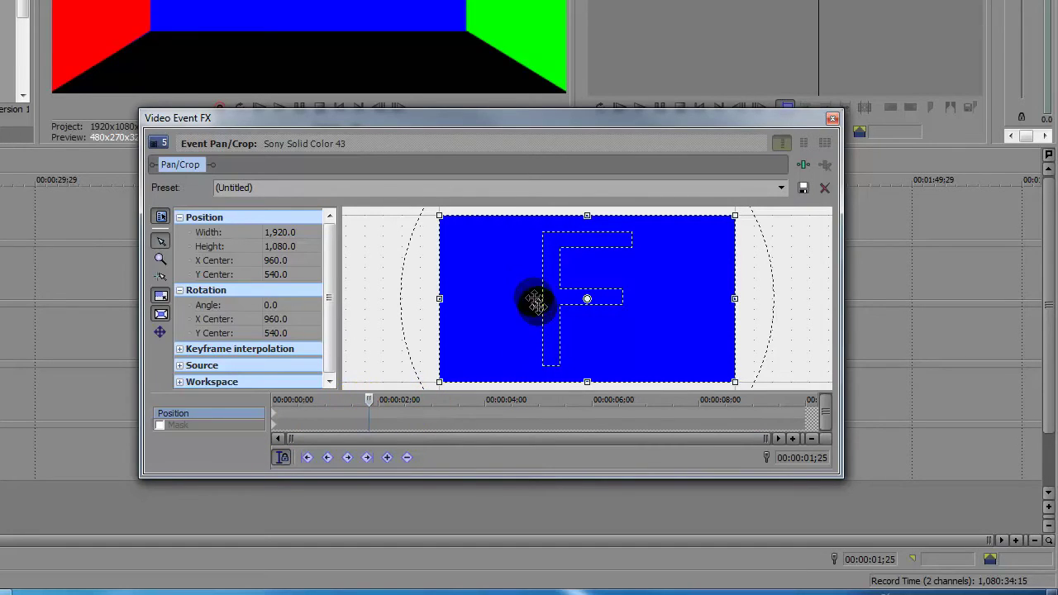
drag(529, 276, 528, 400)
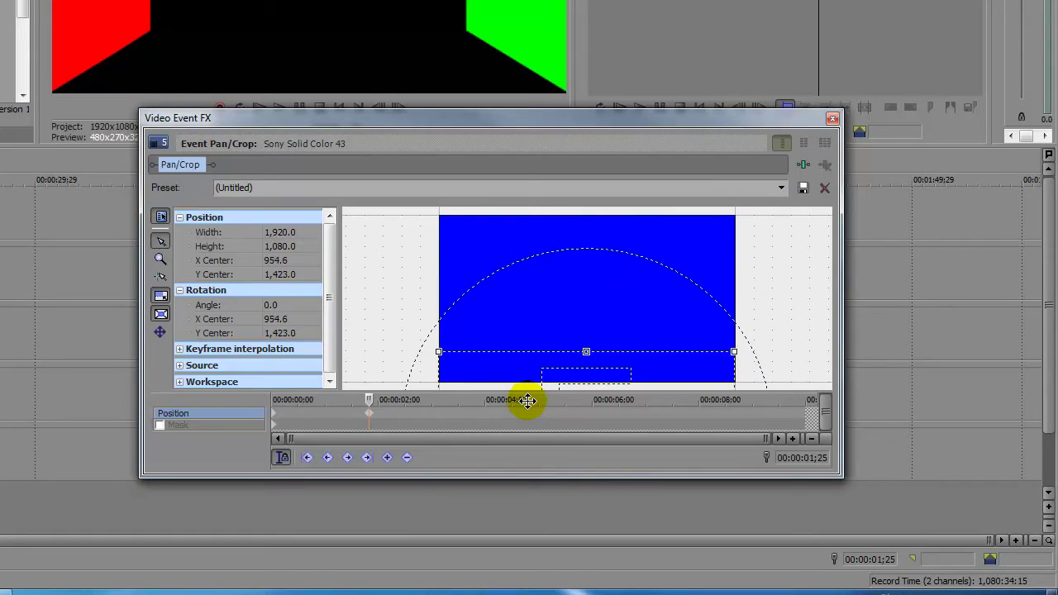
- Copy the 1;25 keyframe to 3;14, then move the frame back up at 4;23
drag(371, 399, 463, 399)
click(369, 413)
right_click(369, 413)
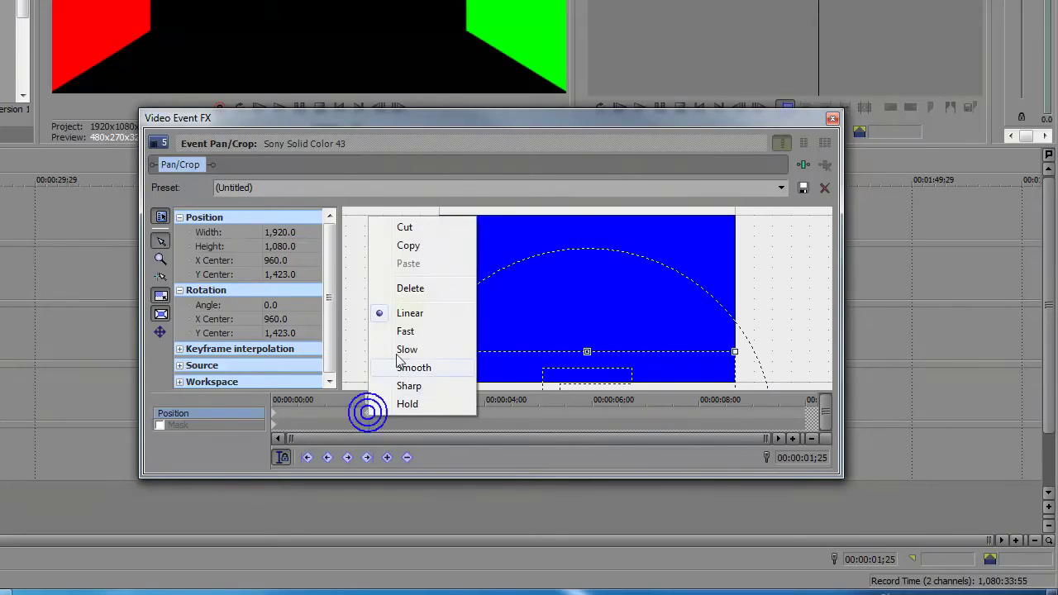
click(406, 243)
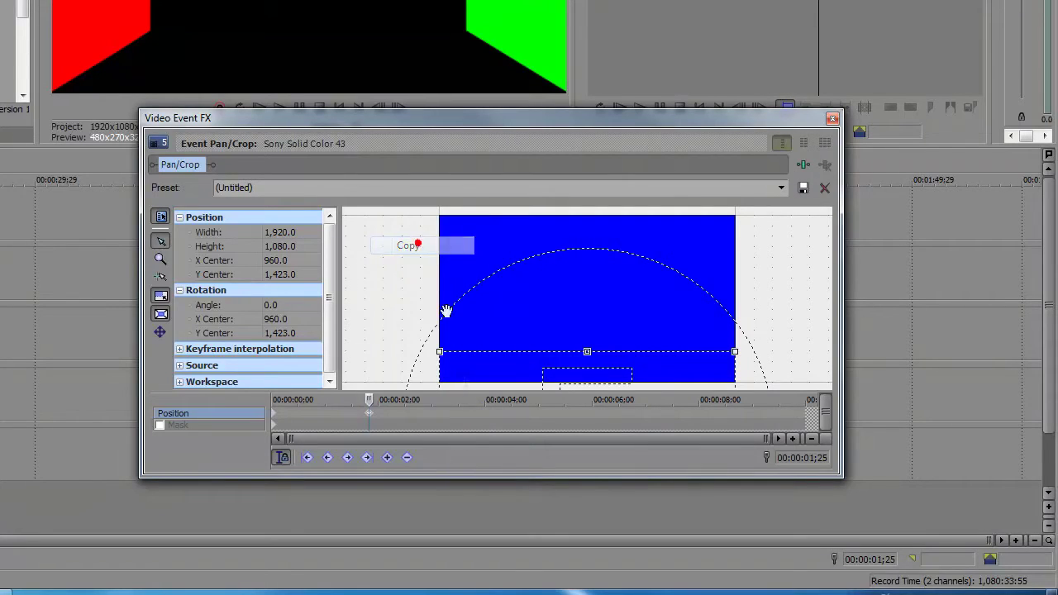
click(457, 411)
right_click(457, 411)
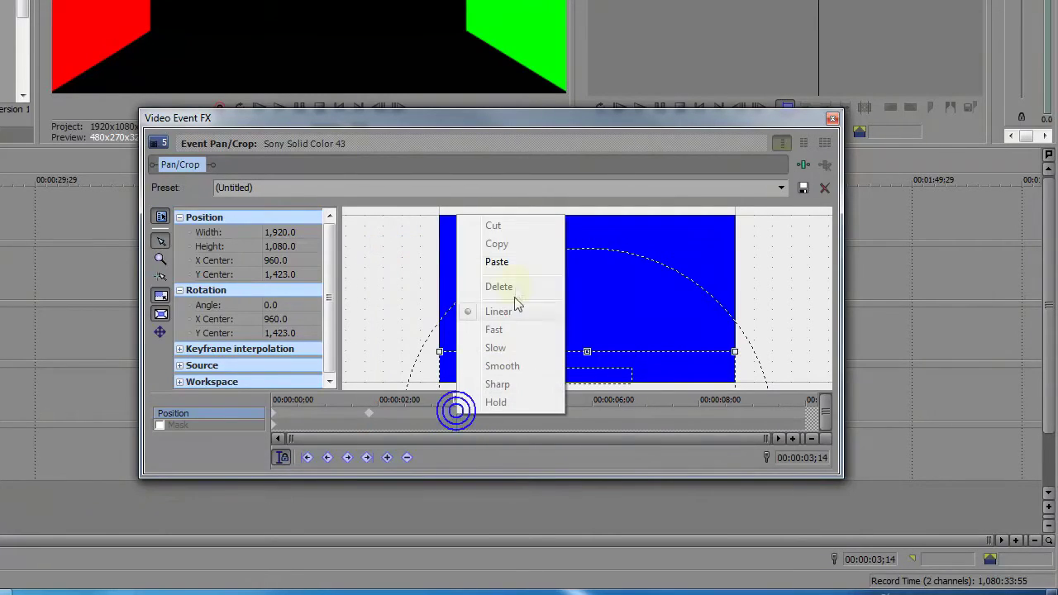
click(498, 262)
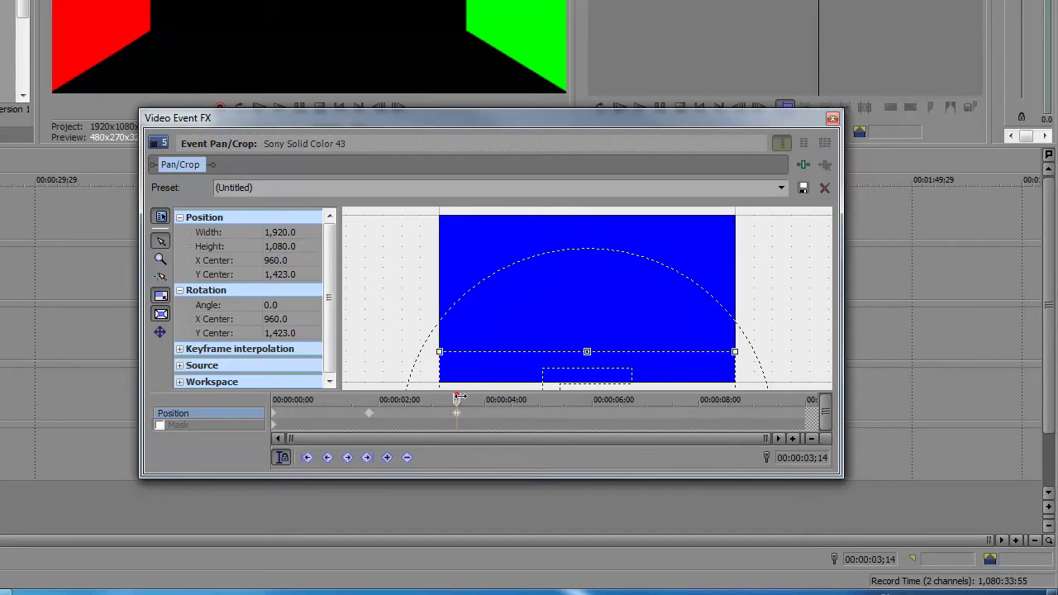
drag(459, 397, 523, 399)
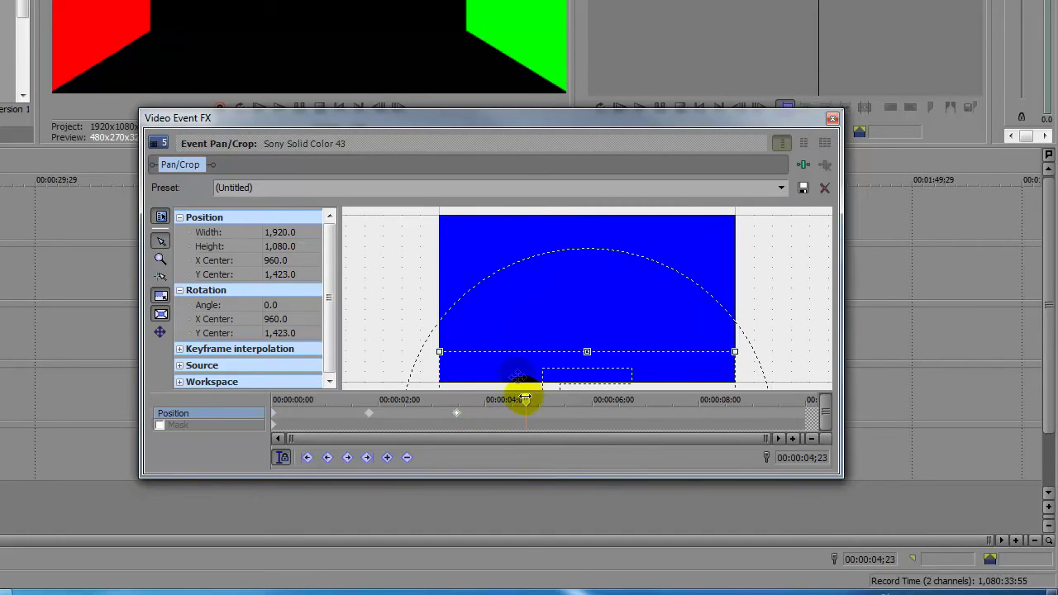
drag(515, 353, 529, 236)
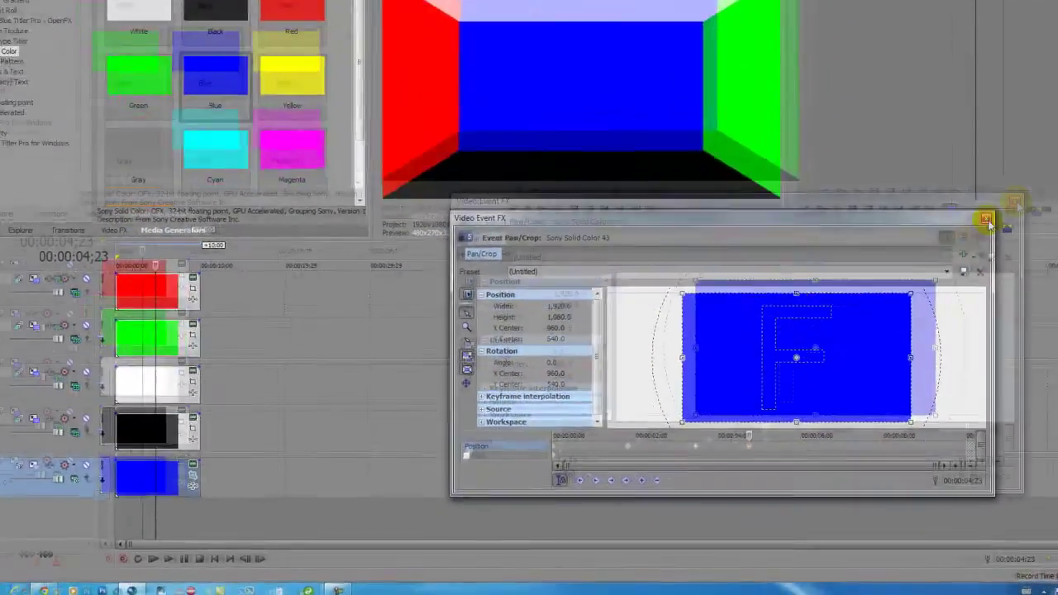
- Close Pan/Crop and loop-play the room animation over the blue Back clip's length
click(907, 266)
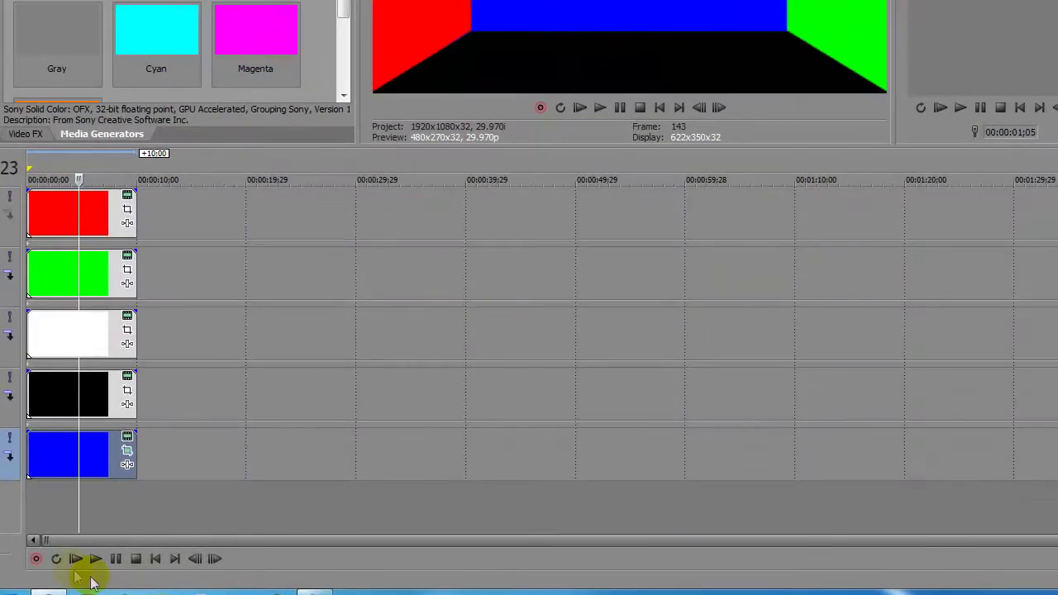
click(56, 559)
click(66, 463)
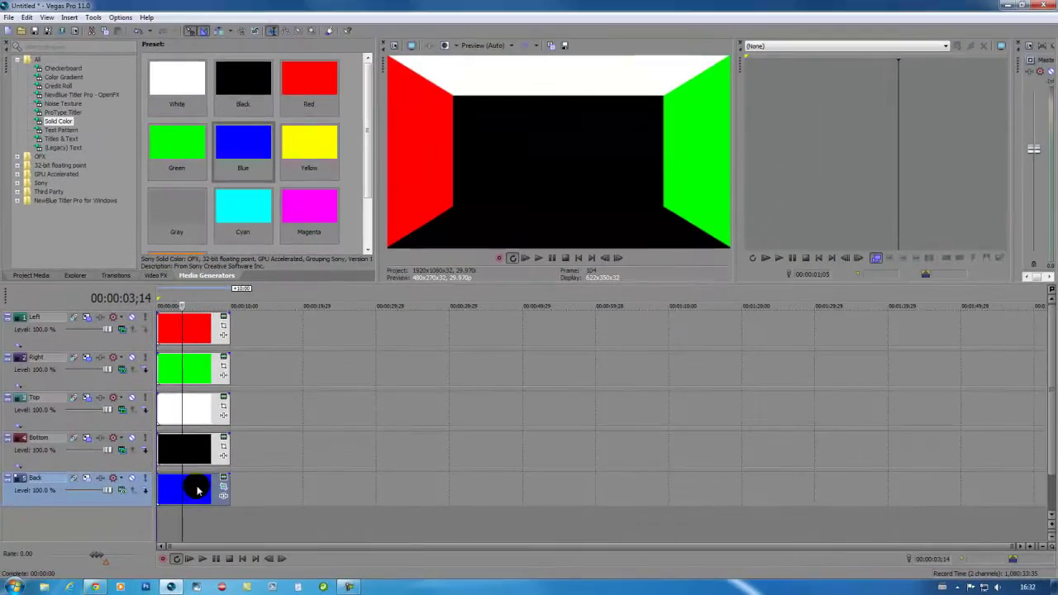
double_click(87, 454)
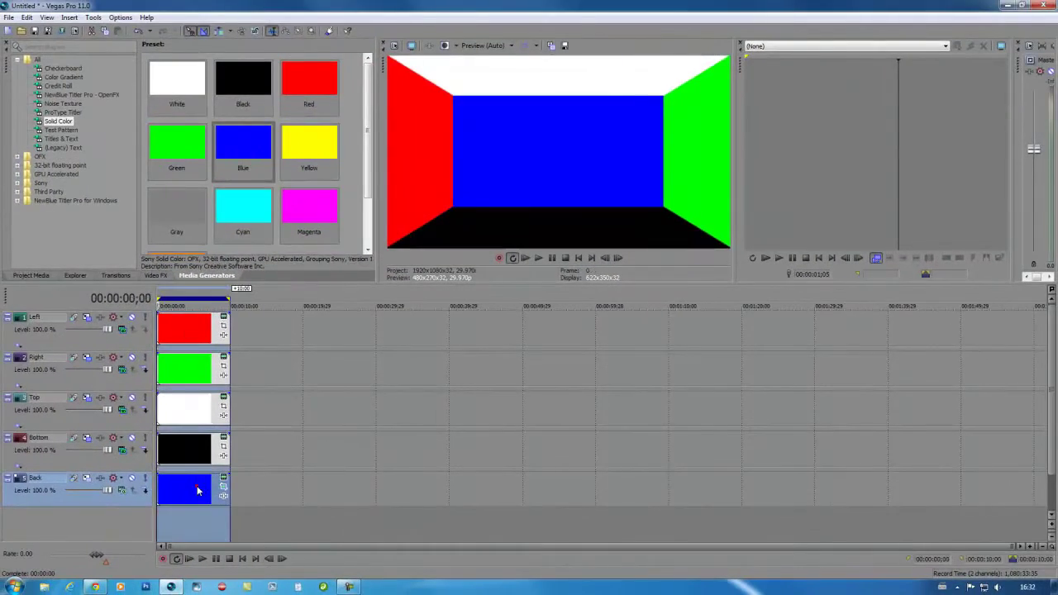
click(202, 559)
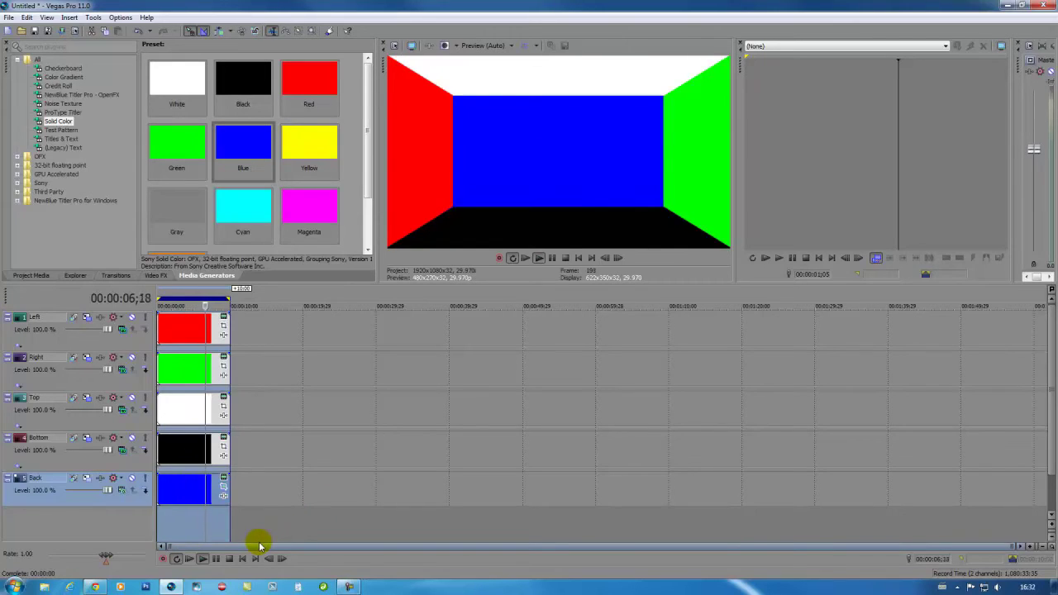
click(229, 558)
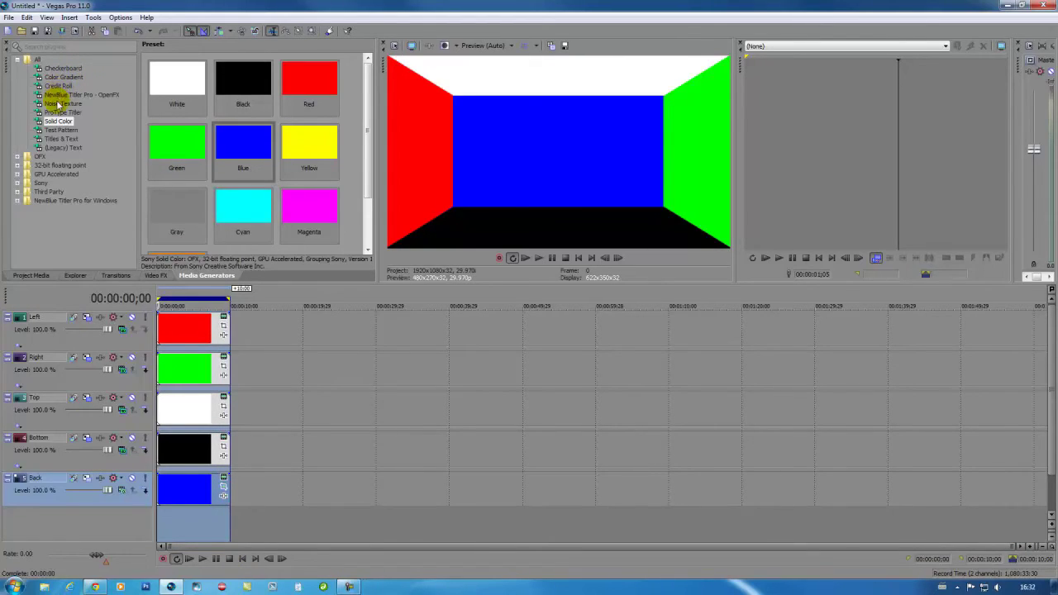
- Add a Wood noise texture clip at the start of the Right track, moving the green clip aside
click(57, 103)
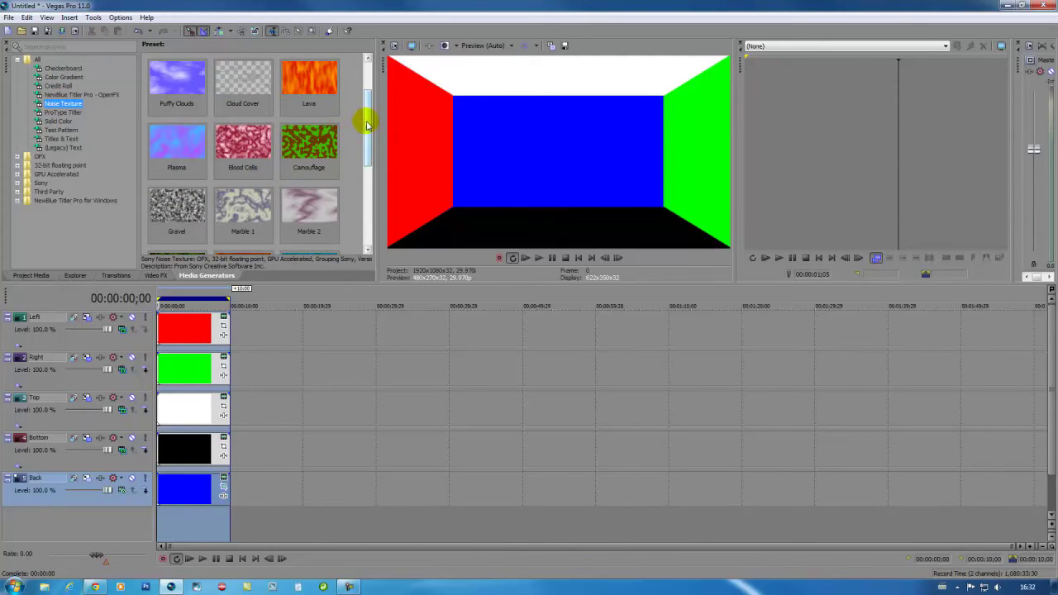
scroll(367, 124, down, 5)
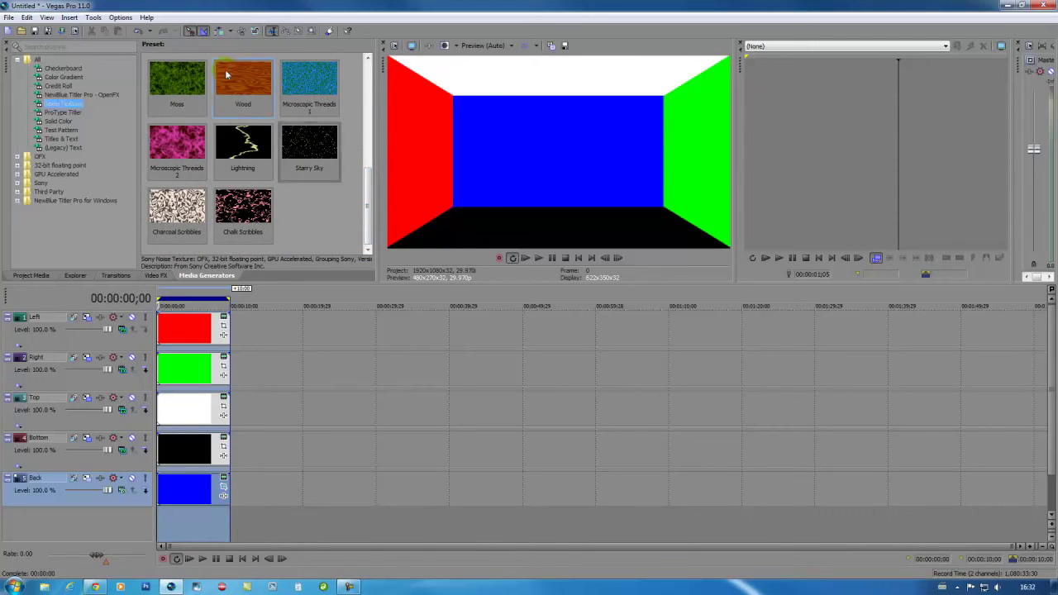
drag(227, 75, 238, 81)
drag(327, 380, 288, 373)
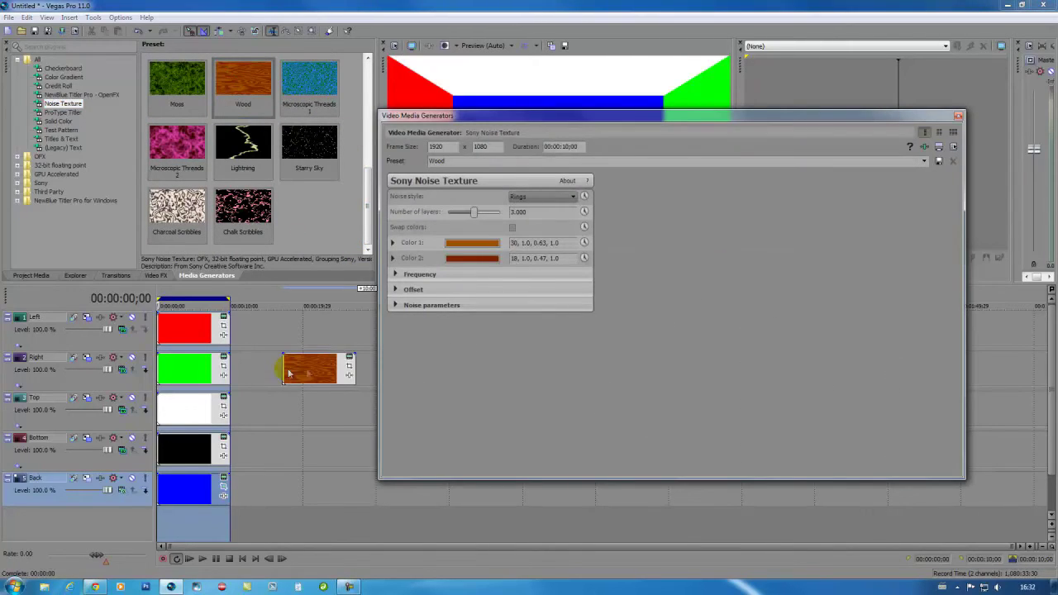
click(958, 119)
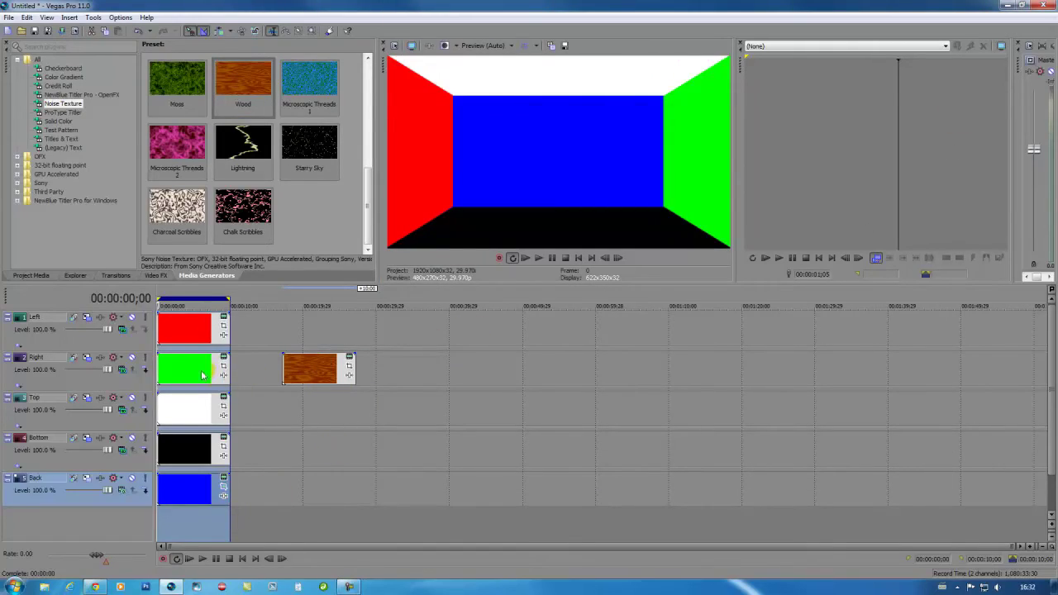
drag(217, 369, 485, 369)
drag(303, 376, 252, 379)
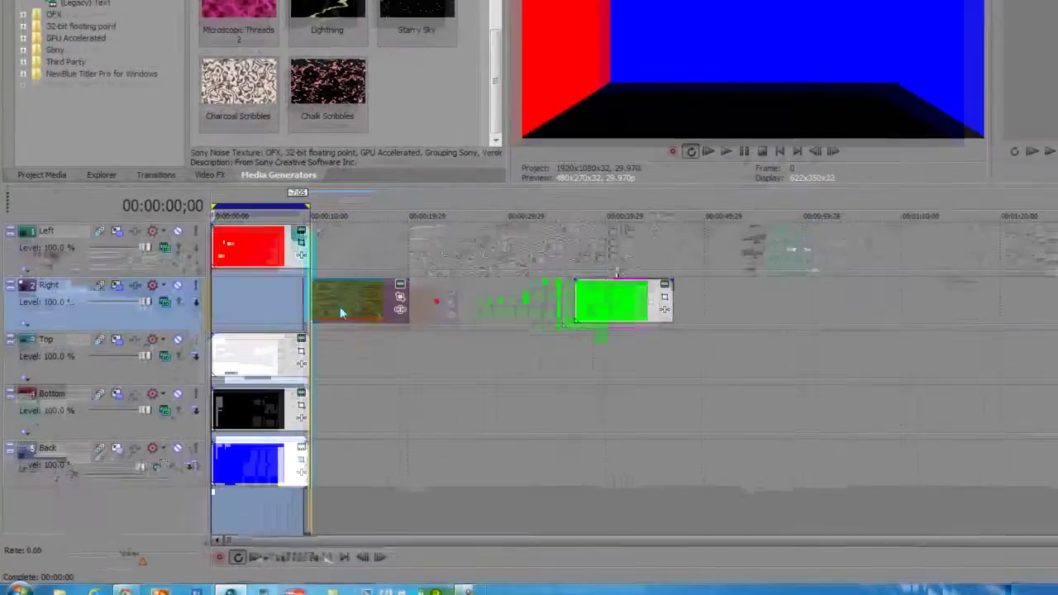
drag(340, 313, 248, 314)
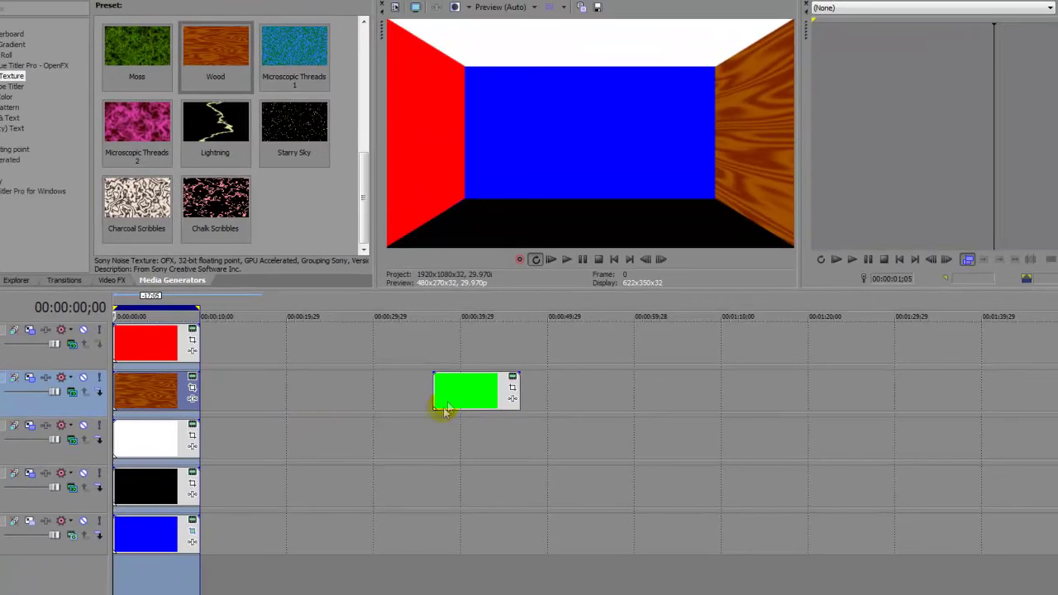
- Delete the green event from the Right track and return the cursor to 00:00:06;14
drag(457, 395, 334, 401)
right_click(335, 400)
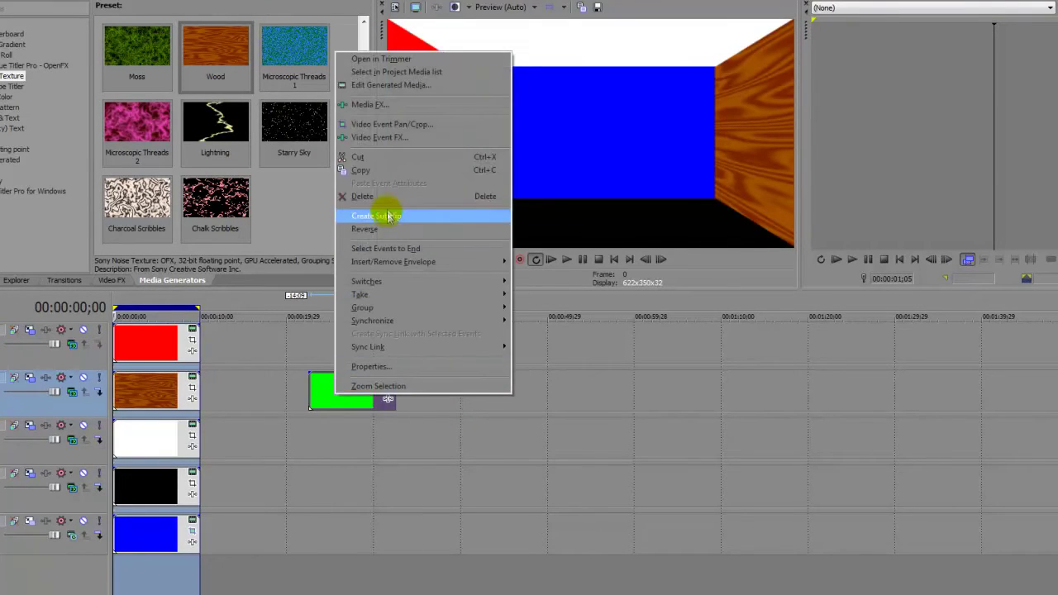
click(387, 202)
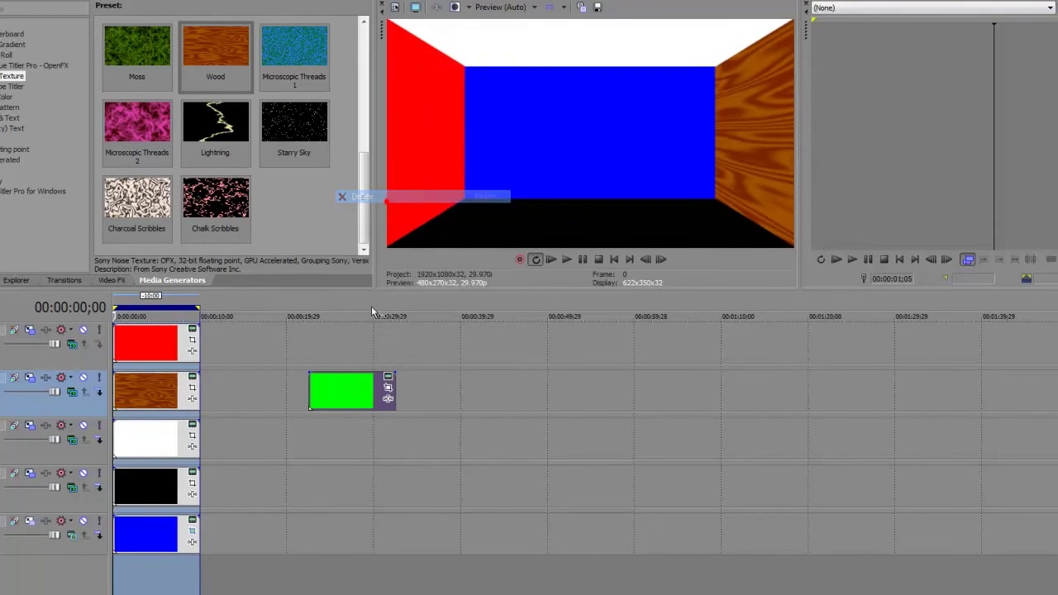
right_click(339, 403)
click(333, 390)
right_click(341, 386)
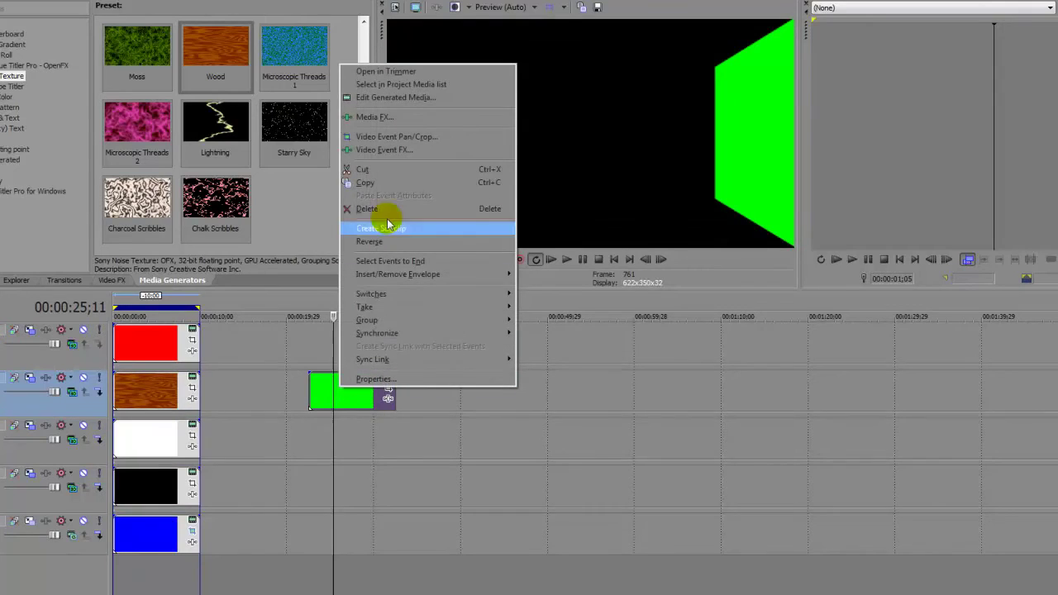
click(385, 208)
click(169, 388)
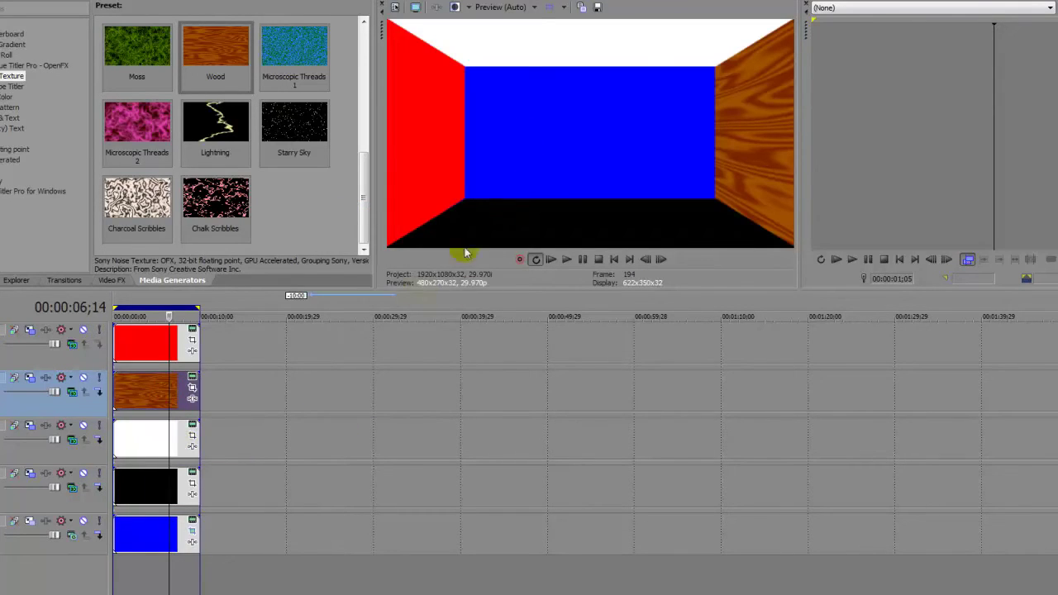
right_click(293, 572)
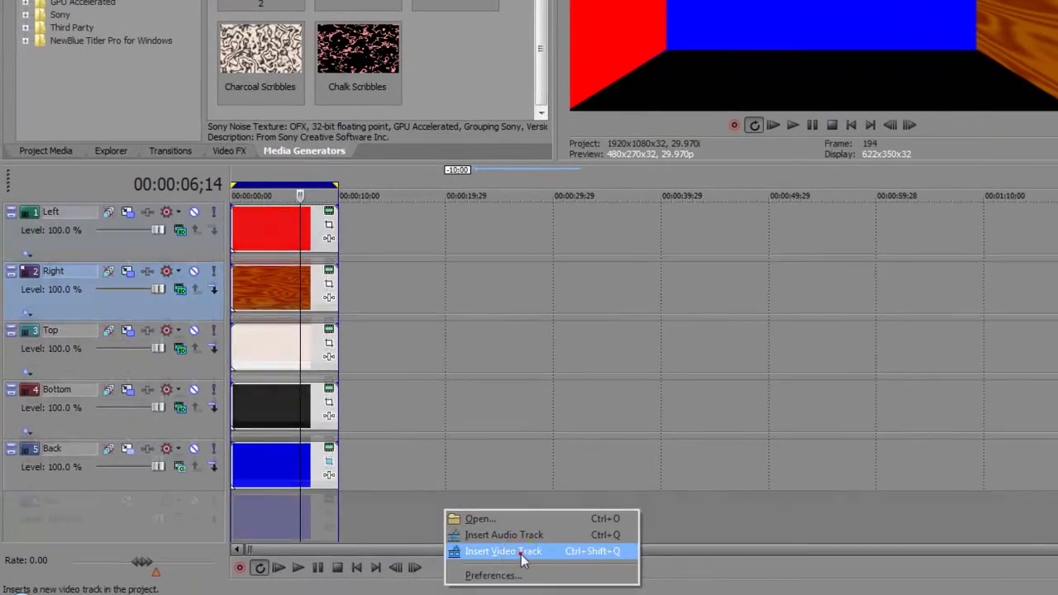
- Insert a new empty video track on top and make the wall tracks its compositing children
click(521, 553)
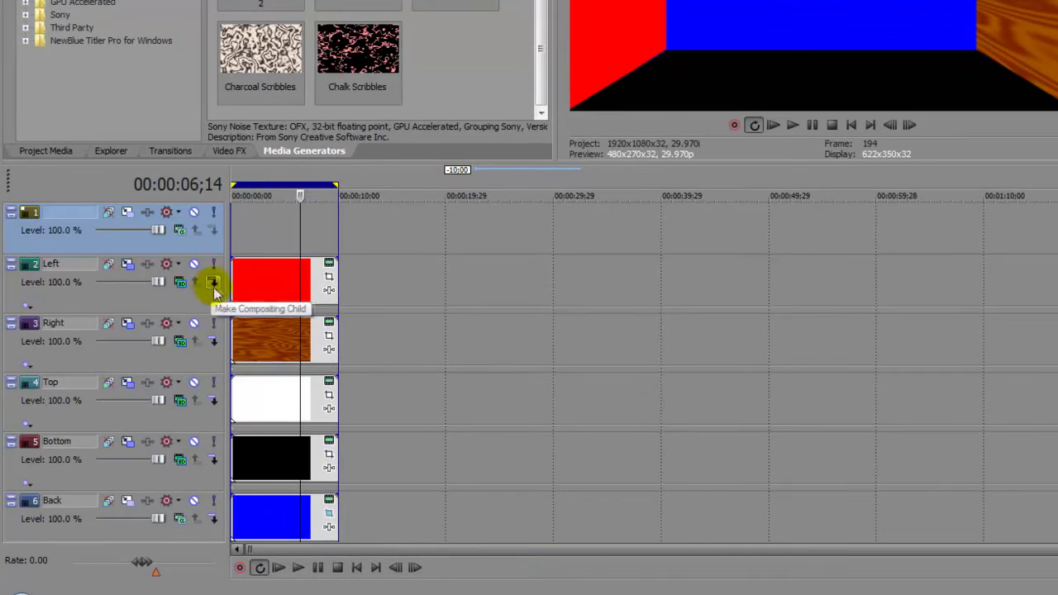
click(213, 285)
click(213, 342)
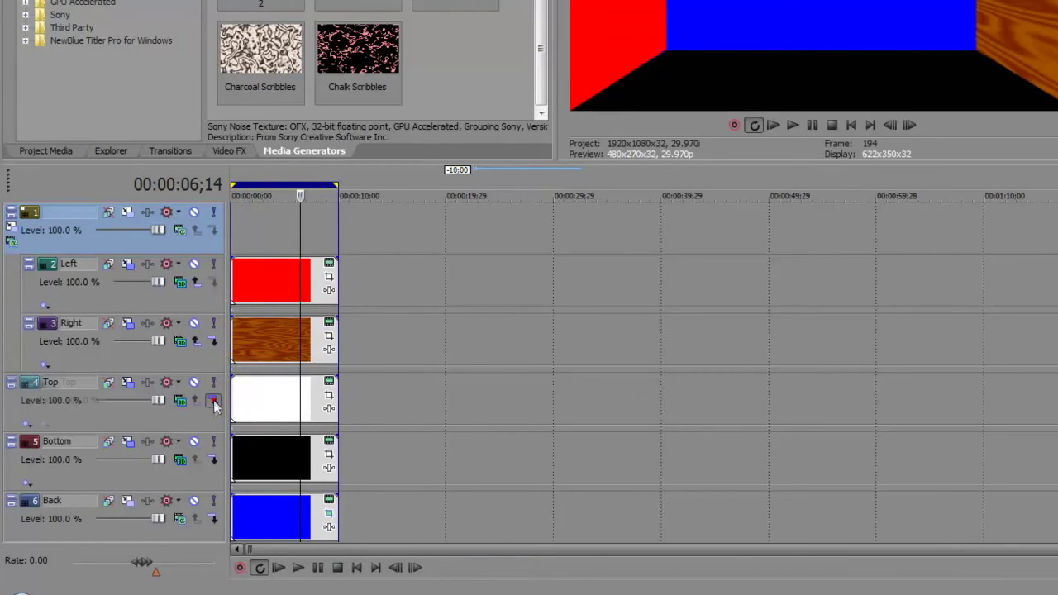
click(213, 461)
click(214, 519)
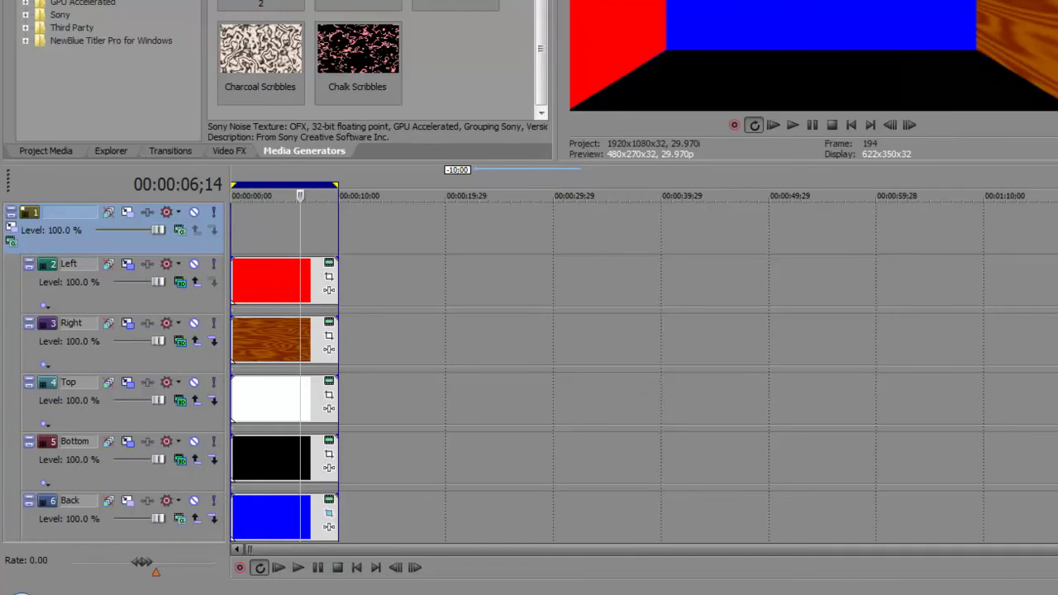
scroll(529, 372, down, 3)
scroll(529, 372, up, 3)
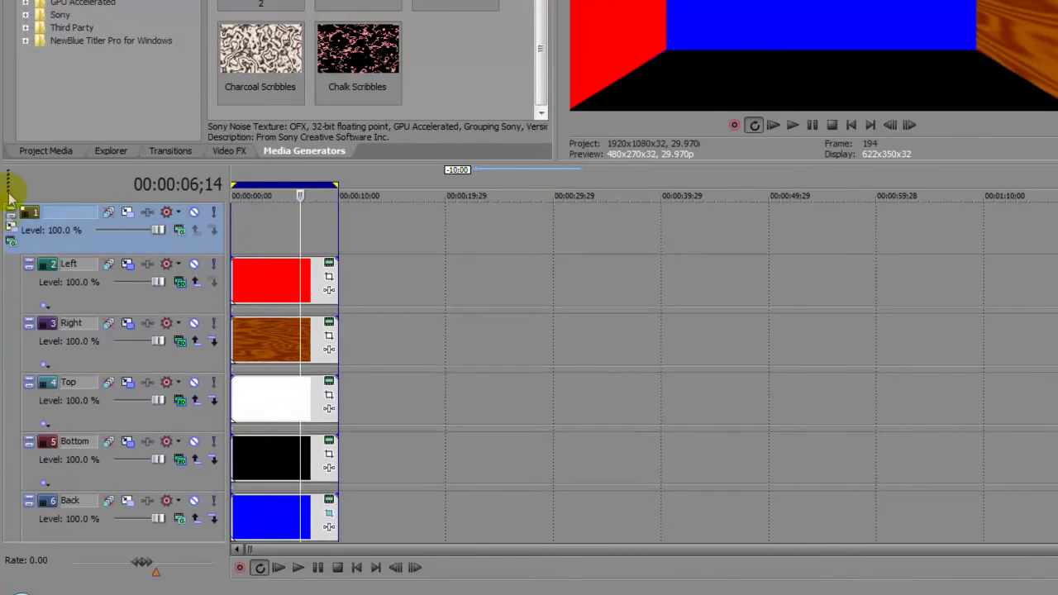
- Set the parent track's compositing mode to 3D Source Alpha
click(188, 233)
click(182, 246)
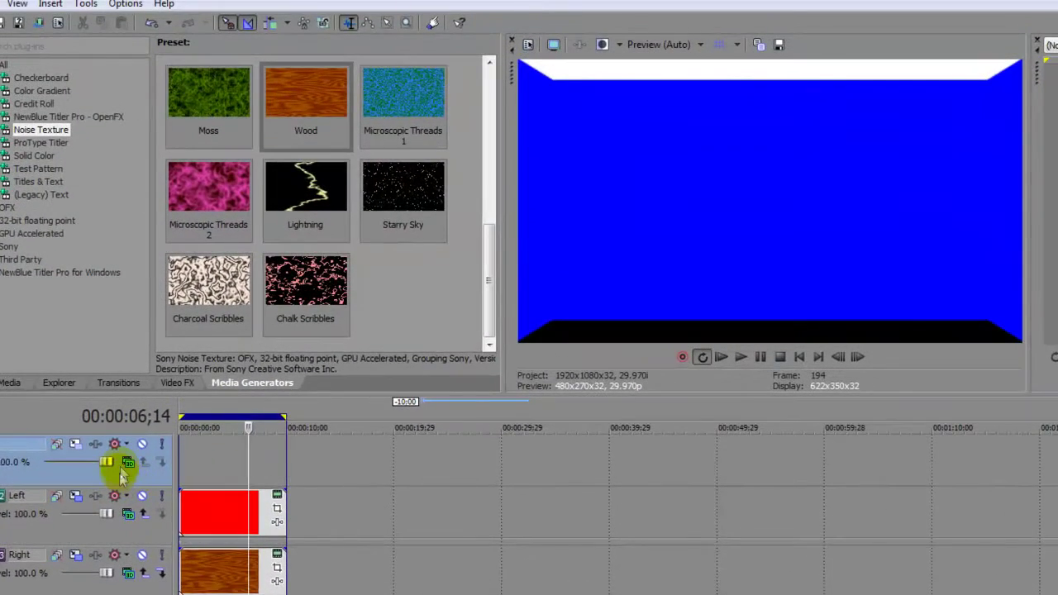
click(129, 462)
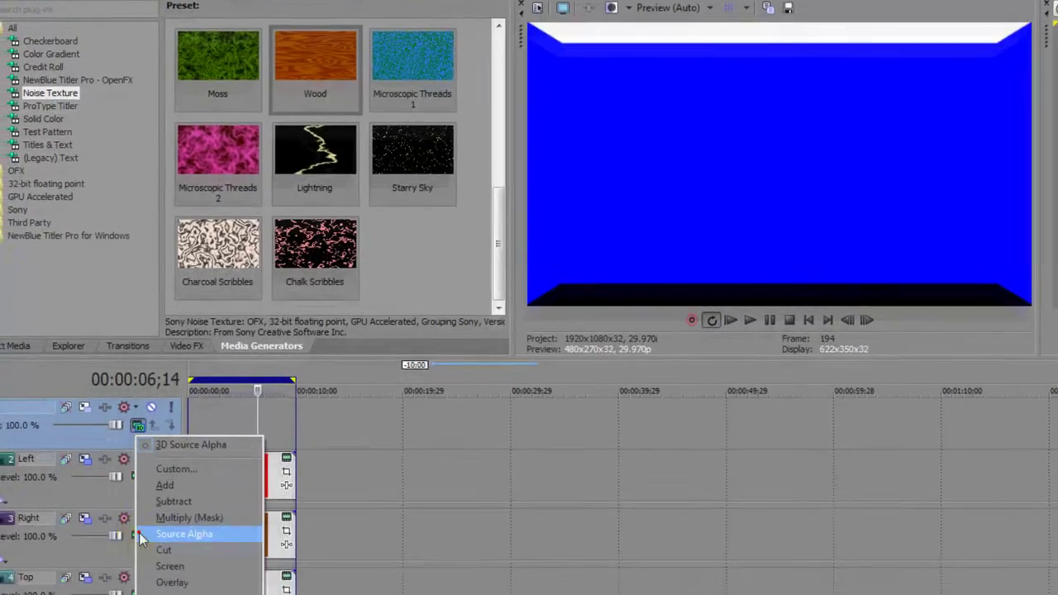
click(132, 570)
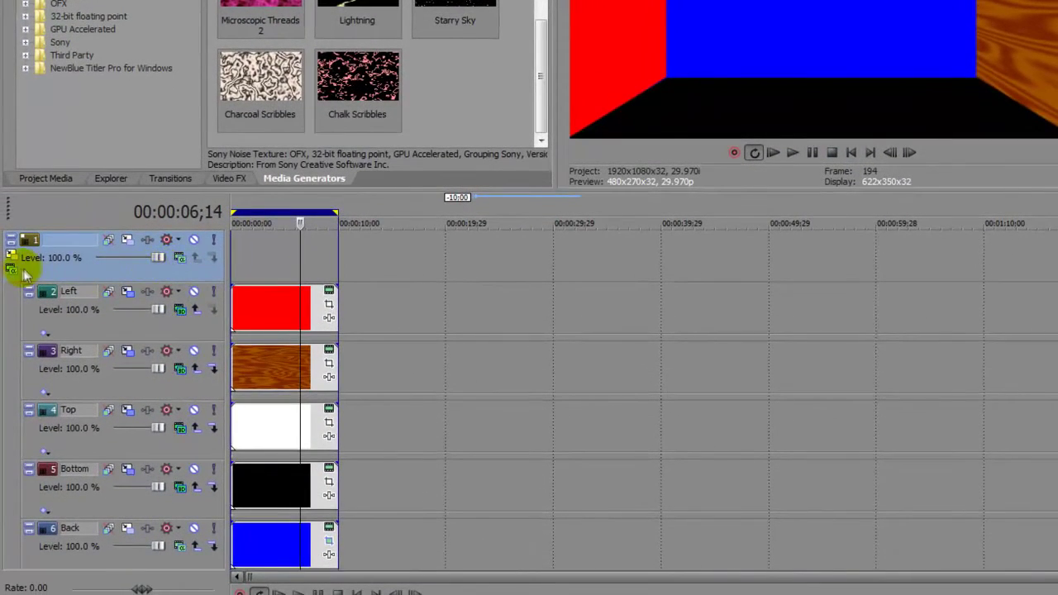
click(13, 271)
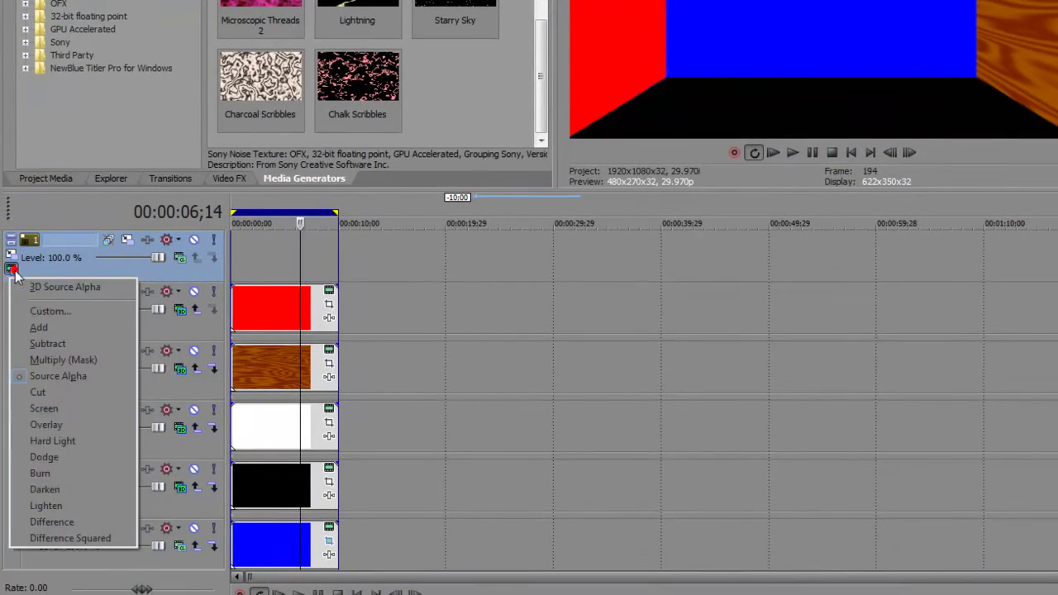
click(20, 286)
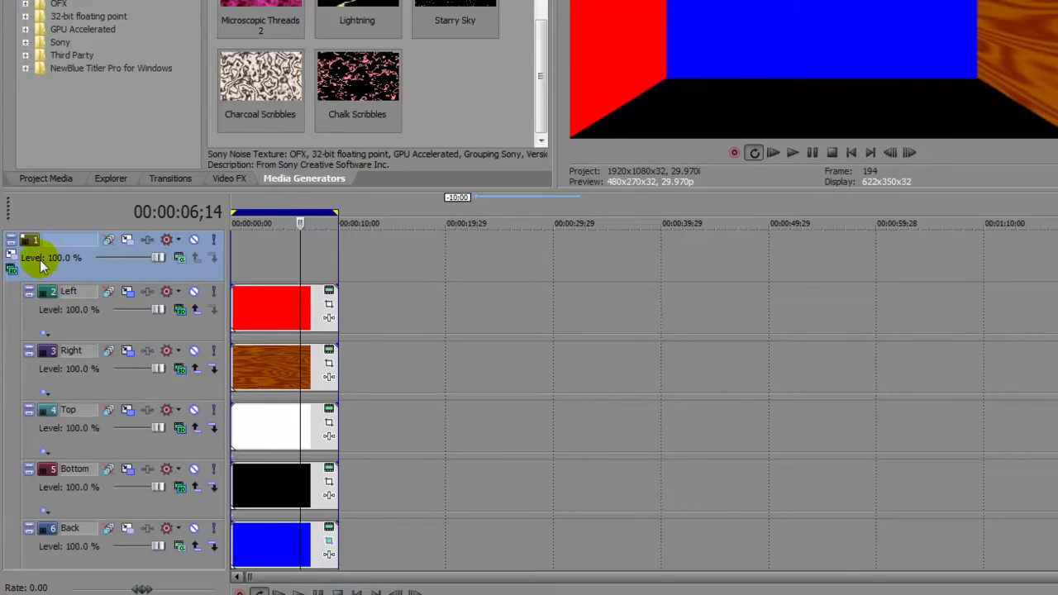
click(13, 261)
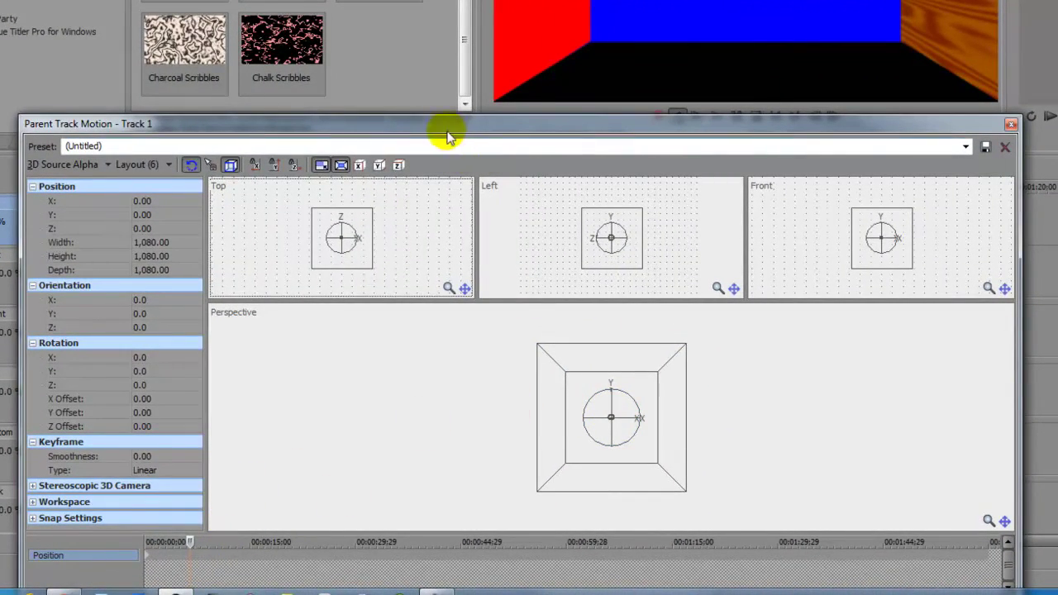
- Scrub the motion timeline to about 00:00:08;29, trying a rightward shift of the room box
drag(444, 127, 467, 53)
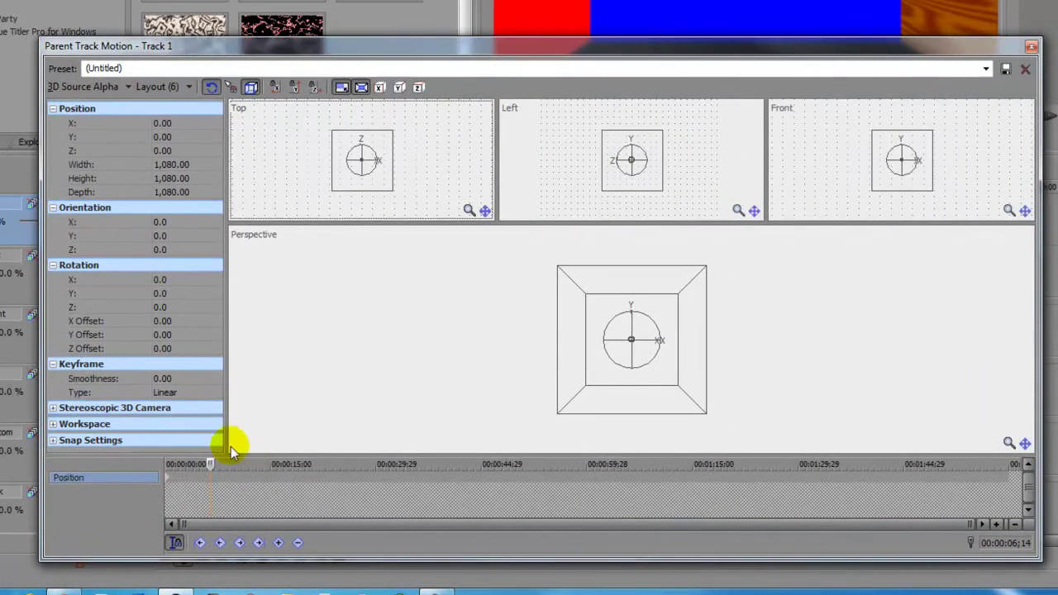
drag(208, 463, 374, 464)
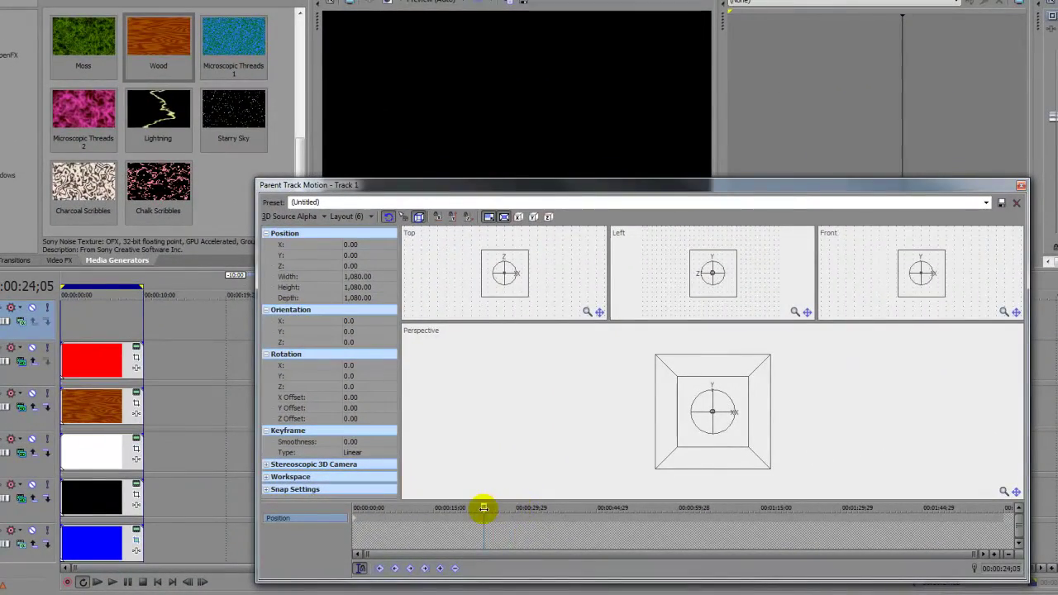
mouse_move(402, 508)
mouse_down()
mouse_move(377, 508)
mouse_move(399, 508)
mouse_up()
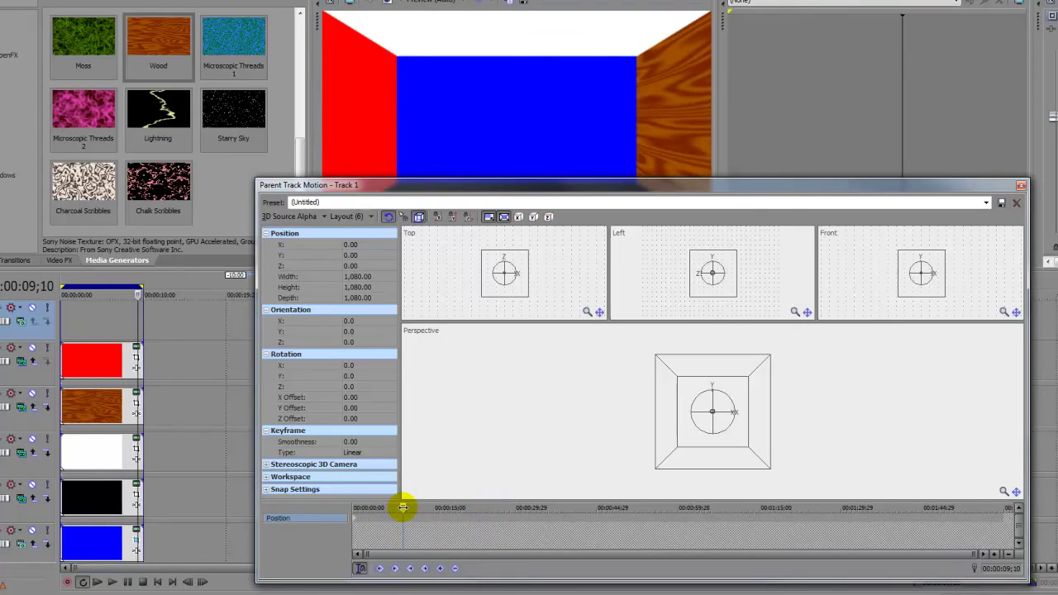
drag(405, 507, 376, 508)
drag(645, 445, 723, 412)
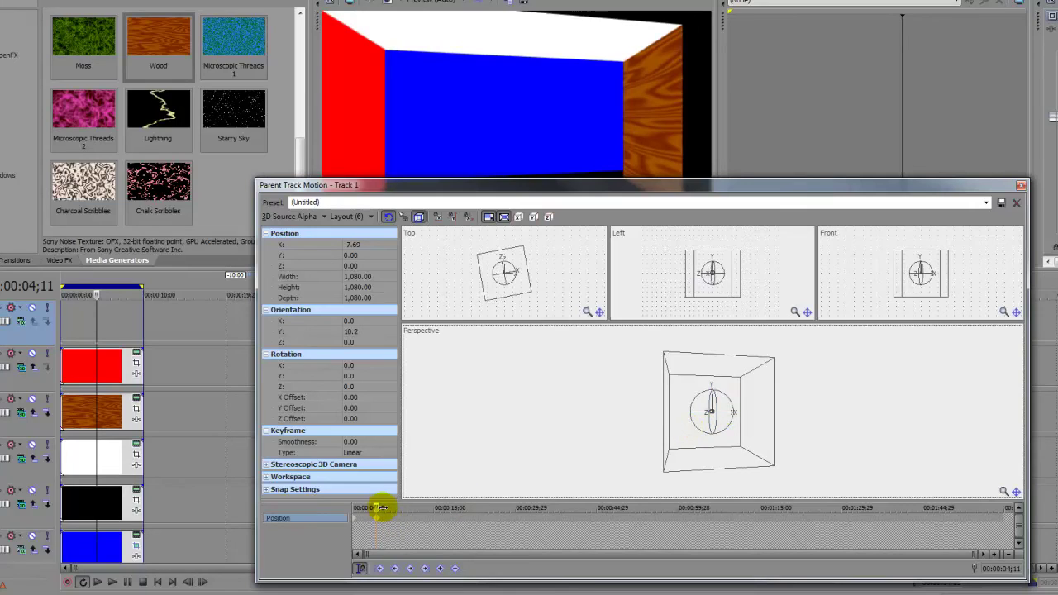
drag(381, 507, 399, 508)
- Reset the room box, turn it to Orientation Y -23.1, then restore it straight-on later
drag(711, 411, 704, 406)
right_click(716, 414)
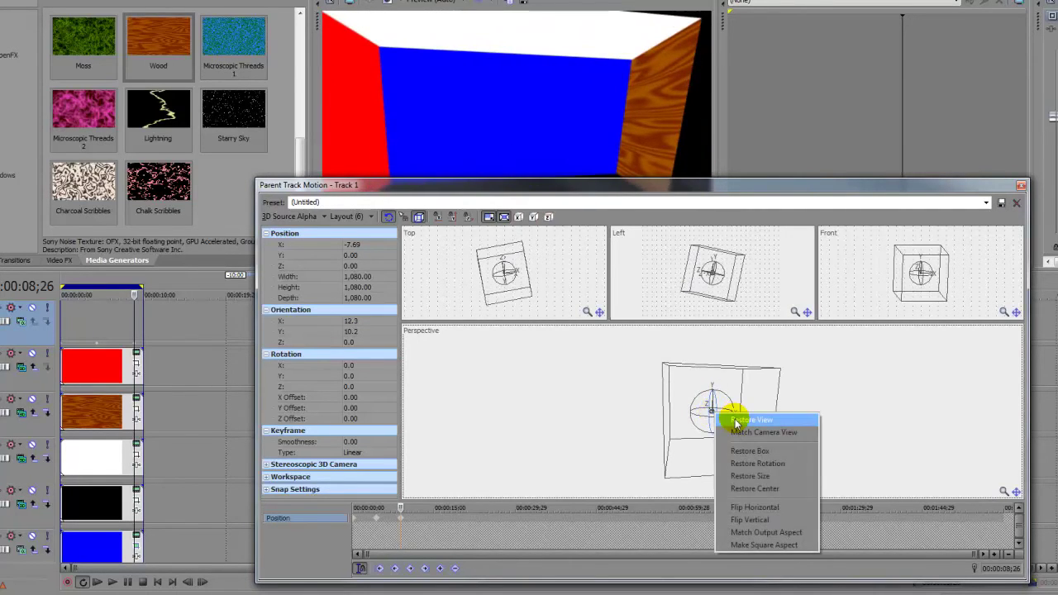
click(740, 451)
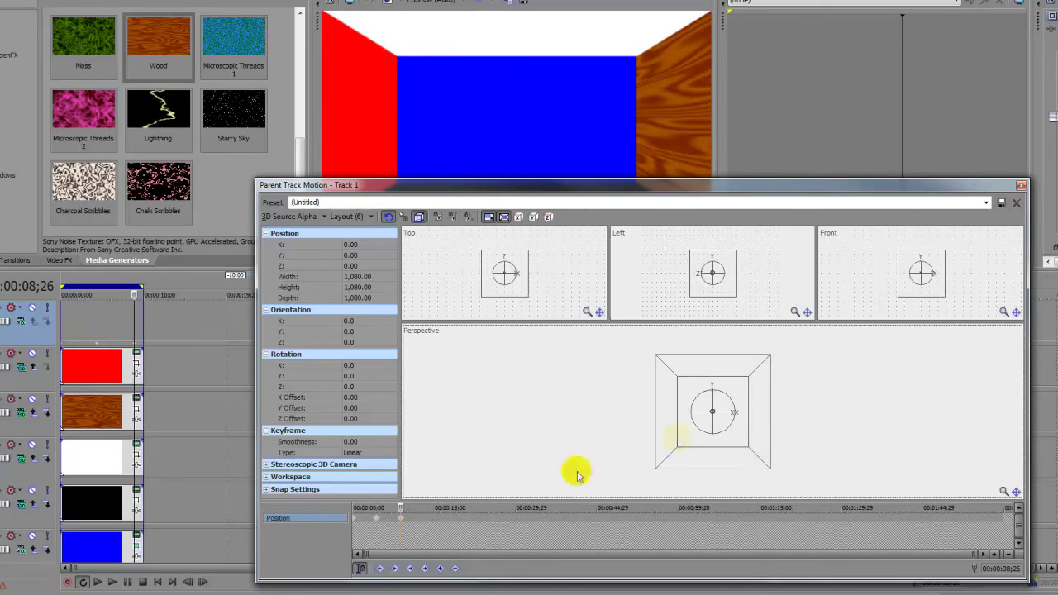
drag(726, 411, 720, 408)
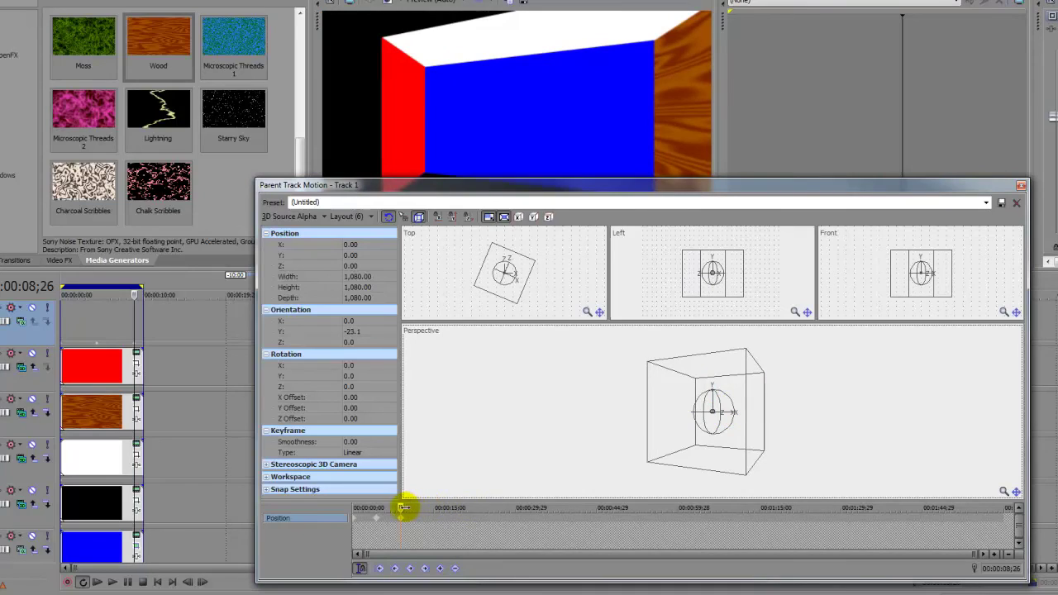
mouse_move(402, 508)
mouse_down()
mouse_move(414, 508)
mouse_move(404, 507)
mouse_up()
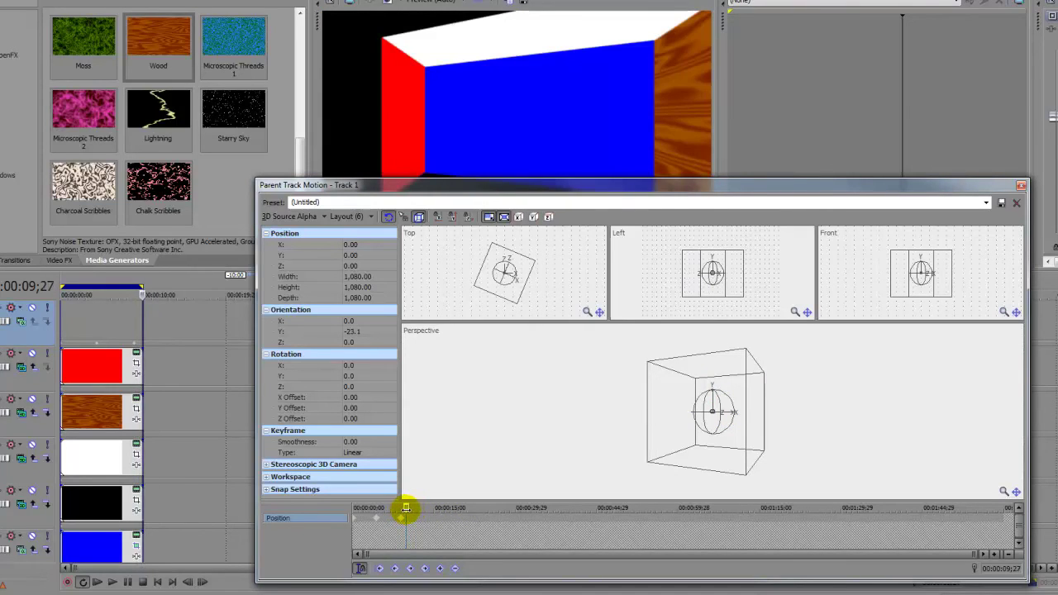
right_click(702, 409)
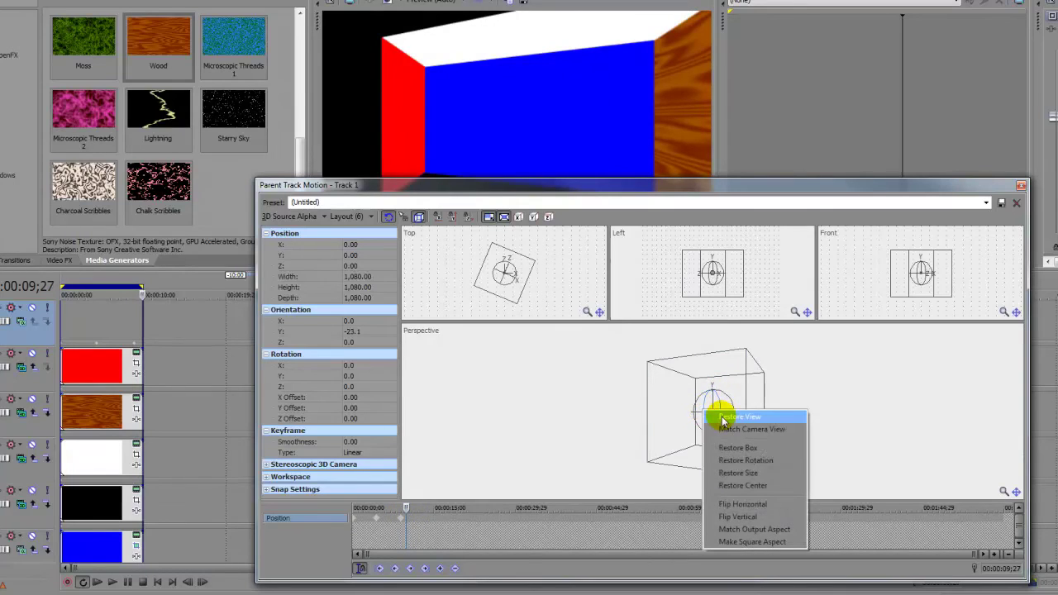
click(726, 448)
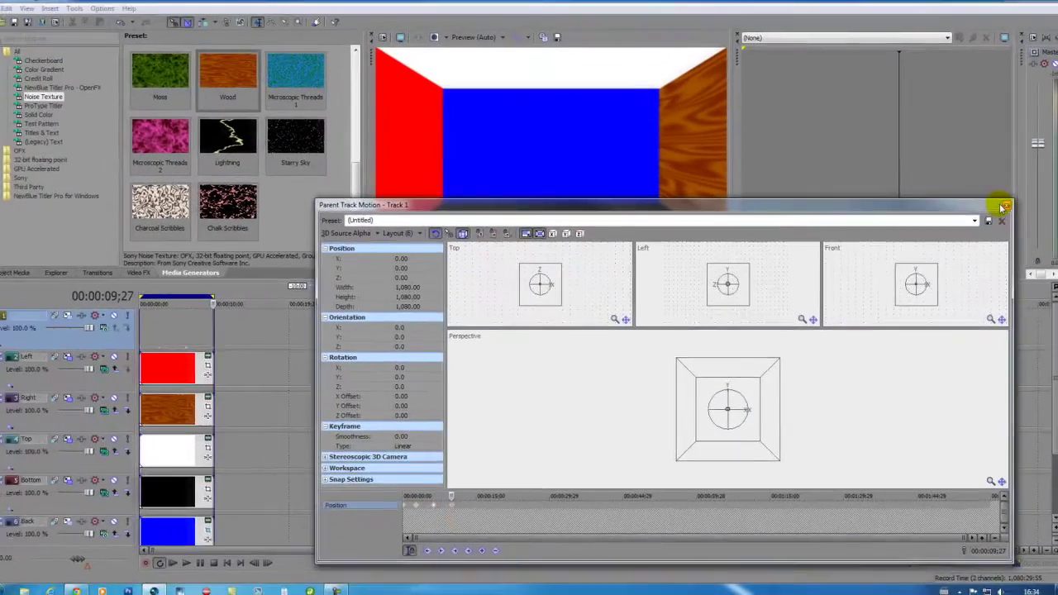
- Close Parent Track Motion and play the project from the start to watch the room swing
click(1022, 185)
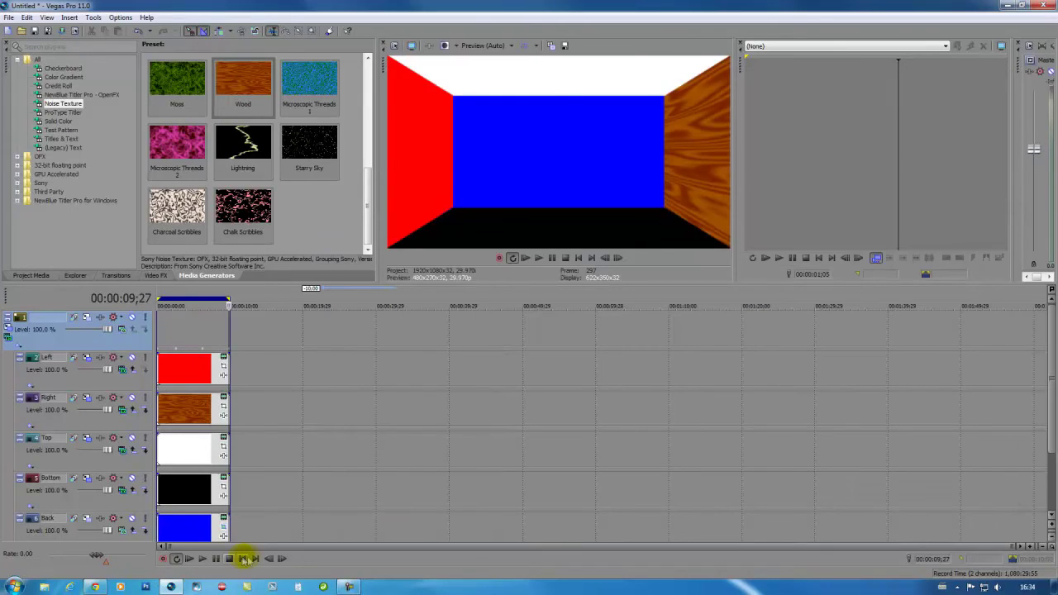
click(202, 559)
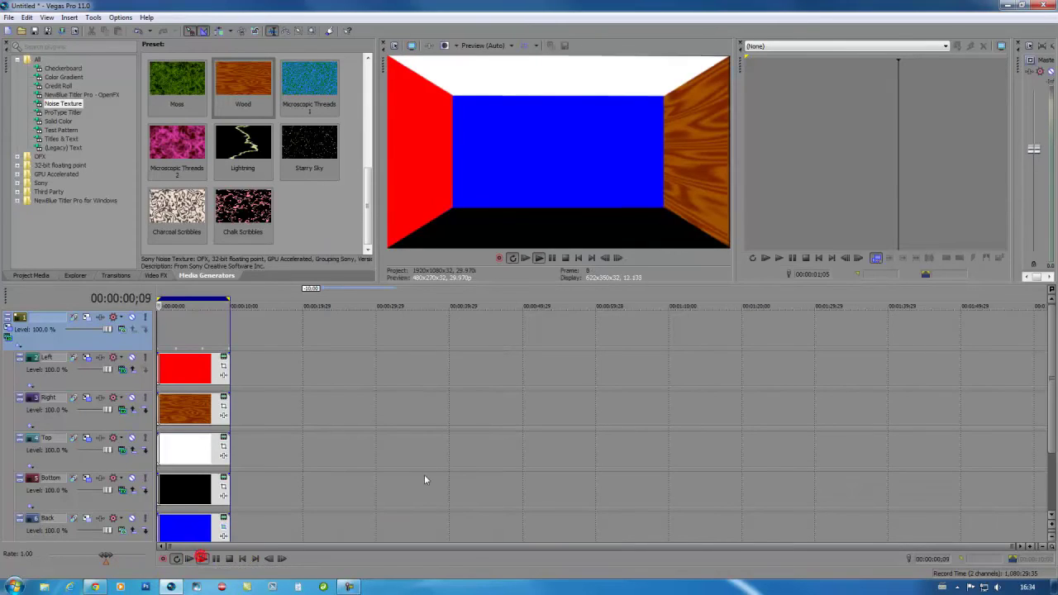